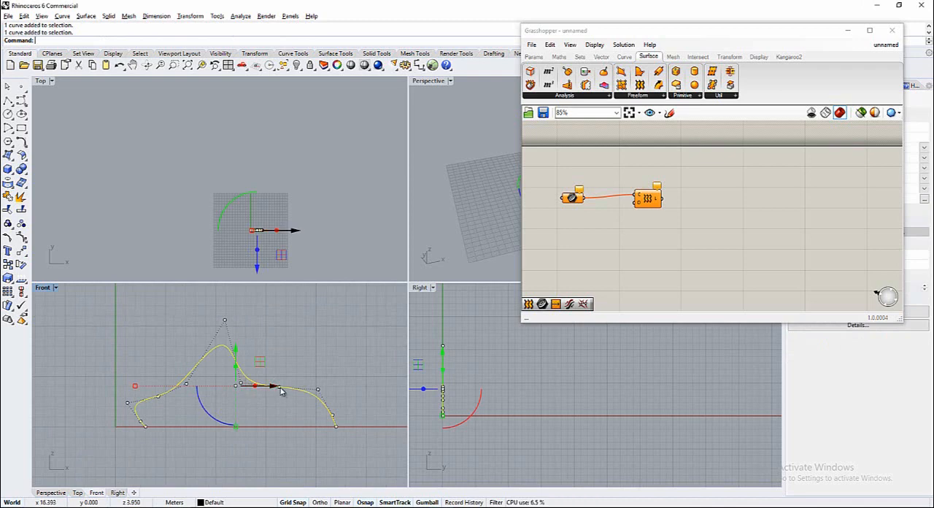
# Lower the control point at the start of the profile curve's right shoulder slightly in the Front view
pyautogui.click(278, 385)
pyautogui.press('Escape')
pyautogui.scroll(6, 278, 388)
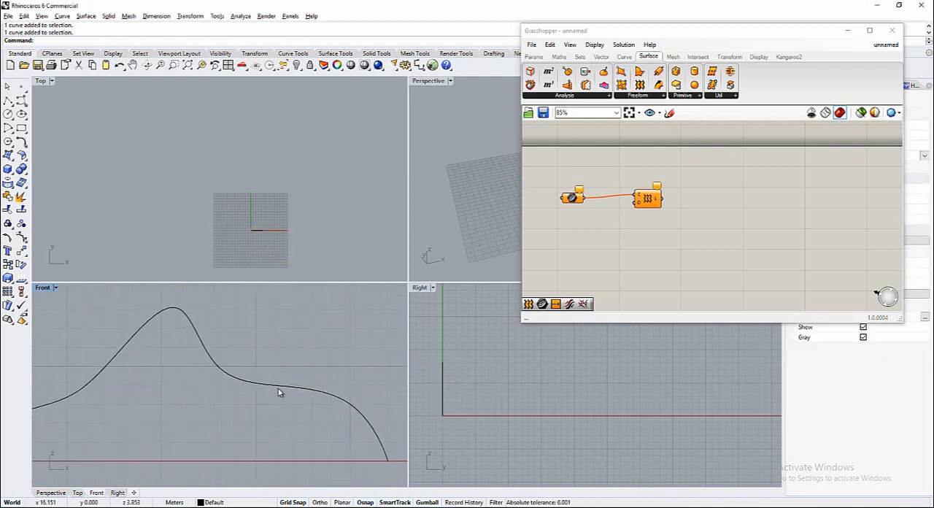
pyautogui.click(280, 388)
pyautogui.click(280, 386)
pyautogui.moveTo(283, 351); pyautogui.dragTo(283, 367)
pyautogui.click(310, 350)
pyautogui.scroll(-10, 238, 395)
pyautogui.scroll(-2, 228, 397)
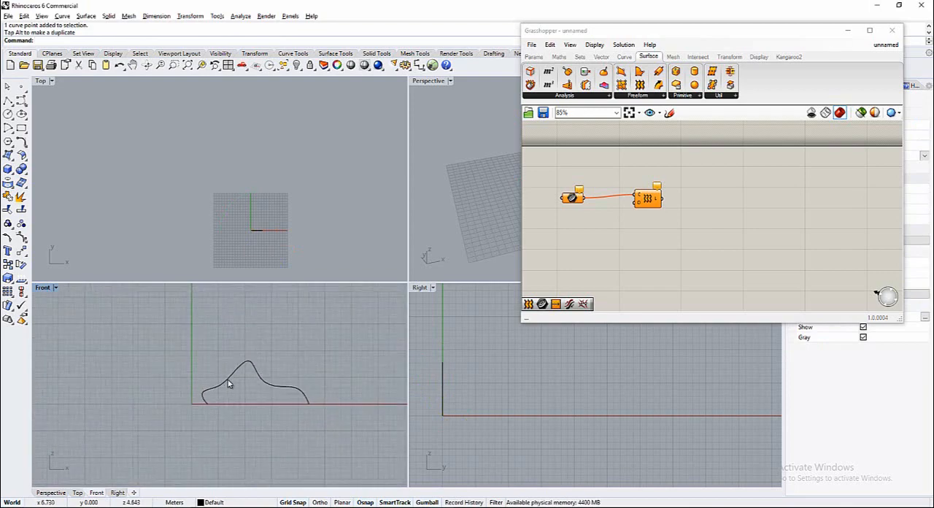
# Copy the profile curve twice in the positive Y direction in Top view, spacing the copies about 15 m apart
pyautogui.click(228, 380)
pyautogui.scroll(3, 259, 243)
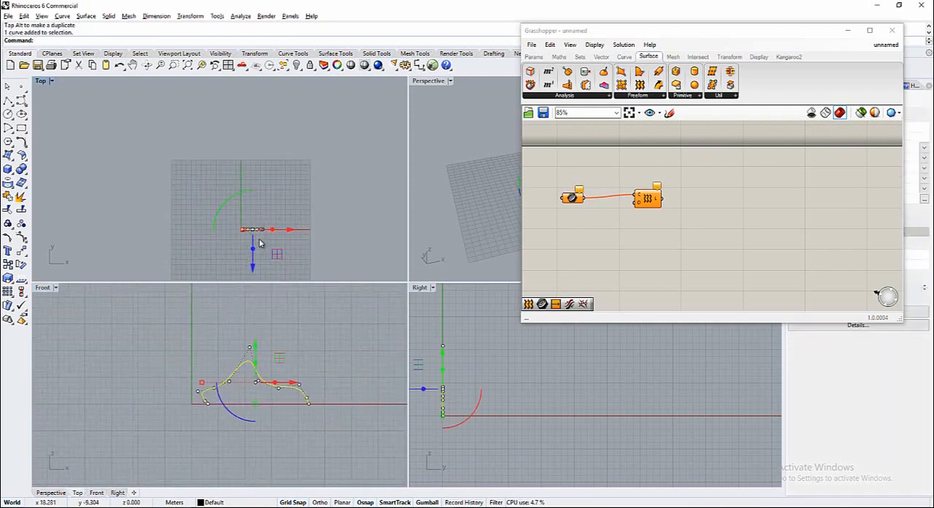
pyautogui.doubleClick(40, 82)
pyautogui.scroll(5, 390, 361)
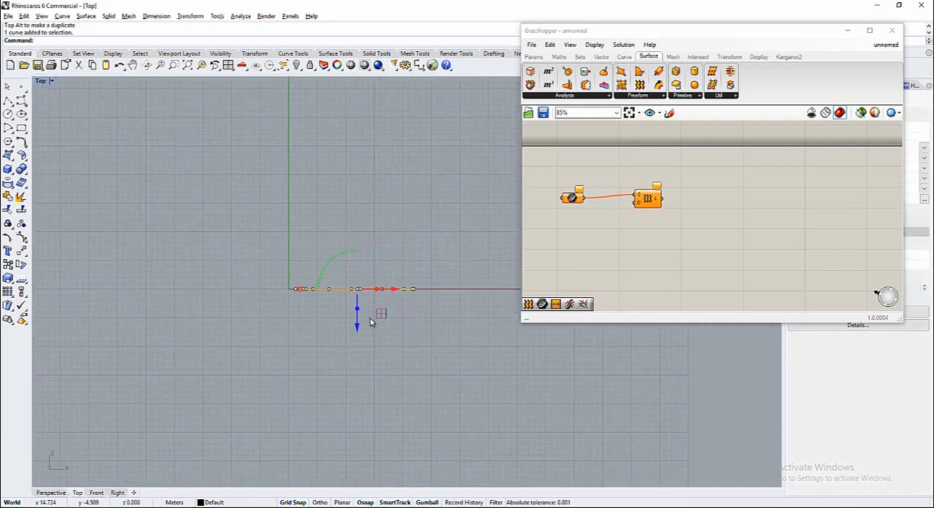
pyautogui.moveTo(358, 329); pyautogui.dragTo(359, 239)
pyautogui.moveTo(364, 151); pyautogui.dragTo(335, 209, button='right')
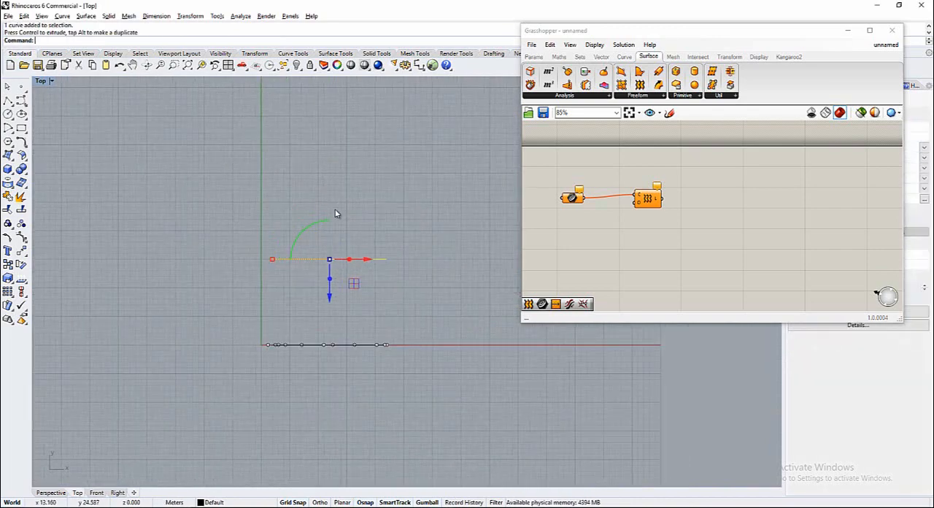
pyautogui.moveTo(328, 299); pyautogui.dragTo(328, 206)
# Copy the original curve twice in the negative Y direction at about 15 m spacing and restore the four-viewport layout
pyautogui.click(251, 268)
pyautogui.scroll(-2, 251, 268)
pyautogui.click(299, 316)
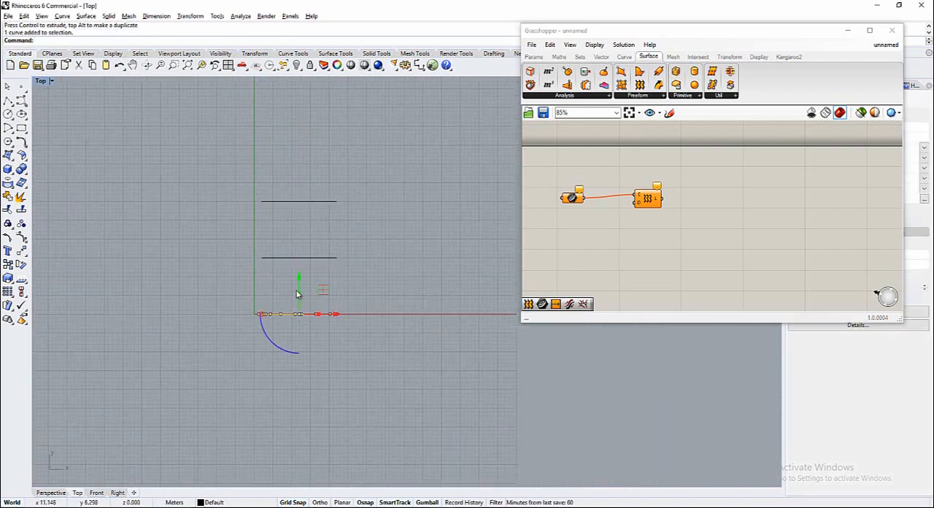
pyautogui.moveTo(299, 281); pyautogui.dragTo(303, 334)
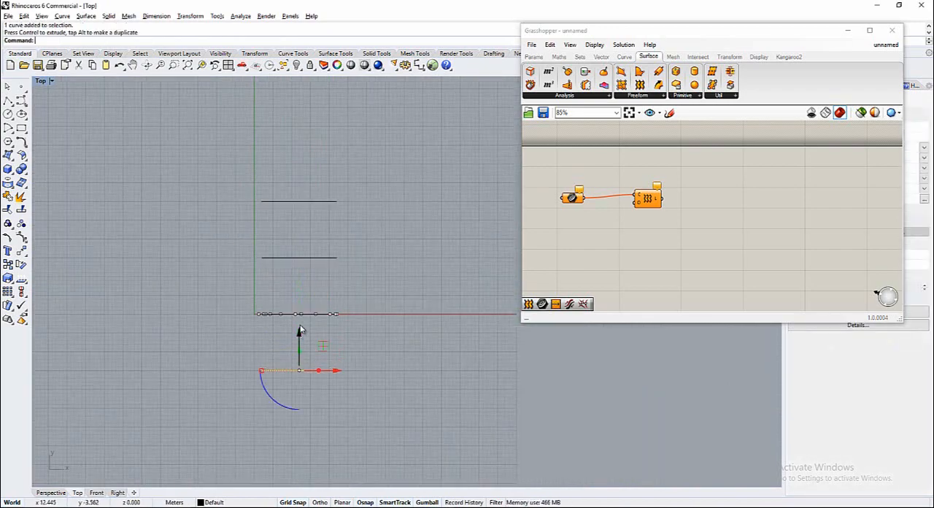
pyautogui.scroll(2, 304, 334)
pyautogui.moveTo(287, 288); pyautogui.dragTo(288, 355)
pyautogui.click(283, 334)
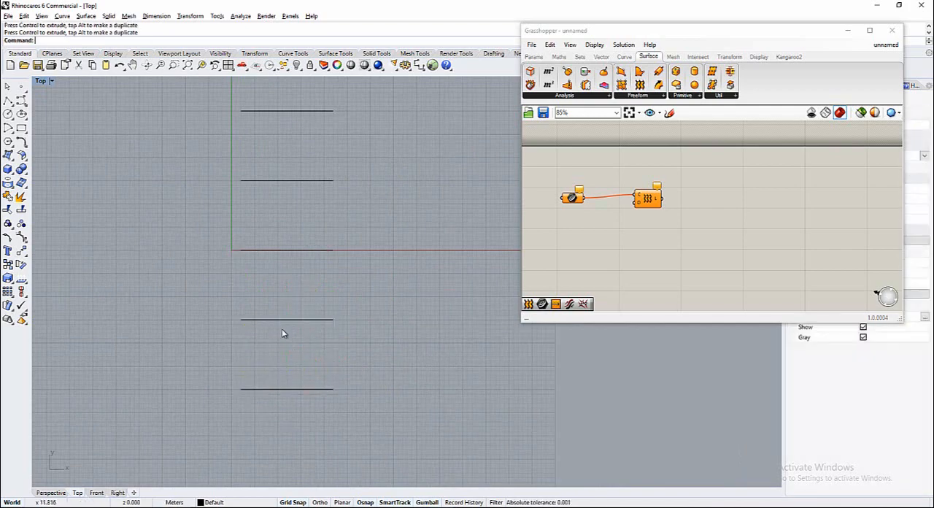
pyautogui.scroll(-4, 273, 343)
pyautogui.doubleClick(43, 82)
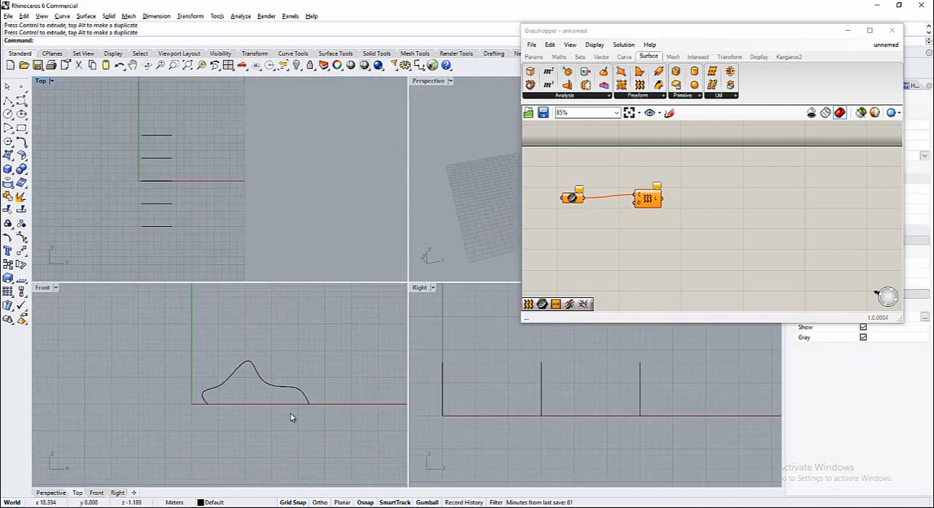
# Delete the peak control point of the curve at Y 30 m in the Front view
pyautogui.click(226, 380)
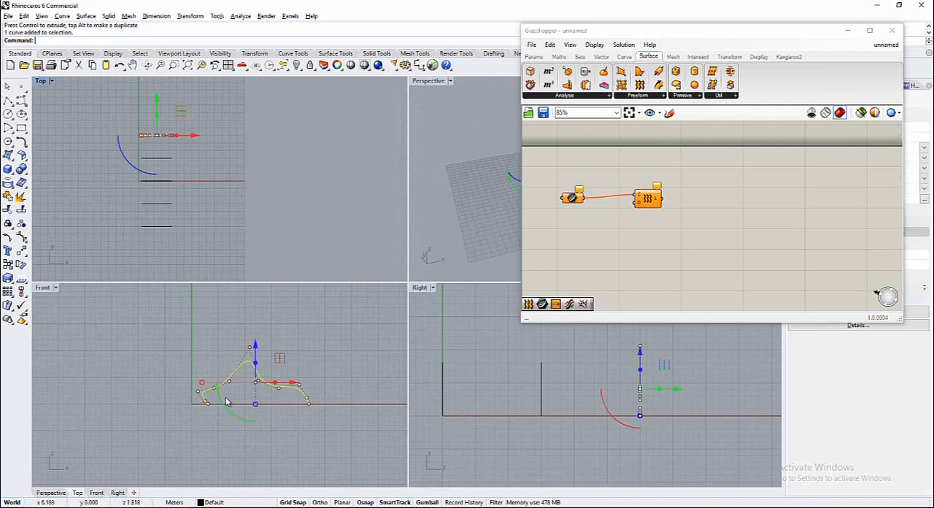
pyautogui.scroll(2, 245, 343)
pyautogui.click(260, 319)
pyautogui.press('Delete')
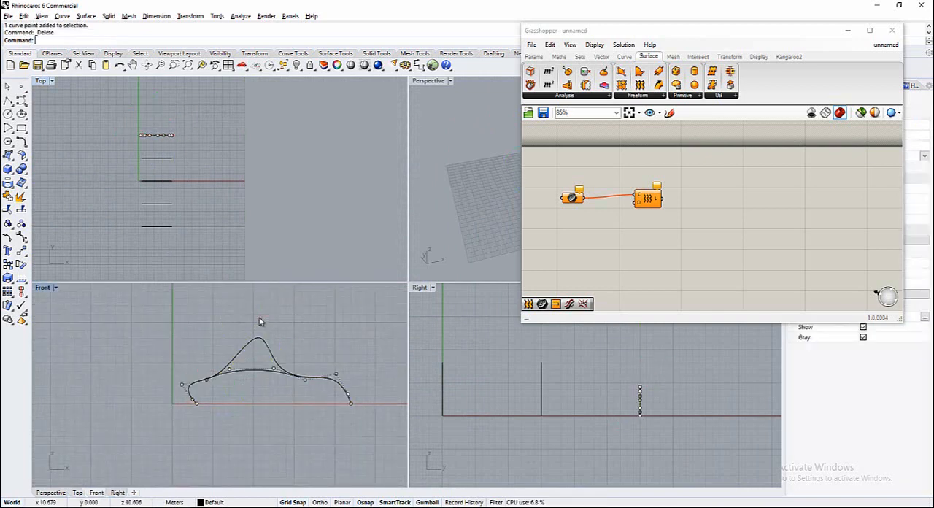
# Delete the flattened curve's outermost left control point and the control point just above its right end
pyautogui.scroll(6, 183, 406)
pyautogui.click(178, 370)
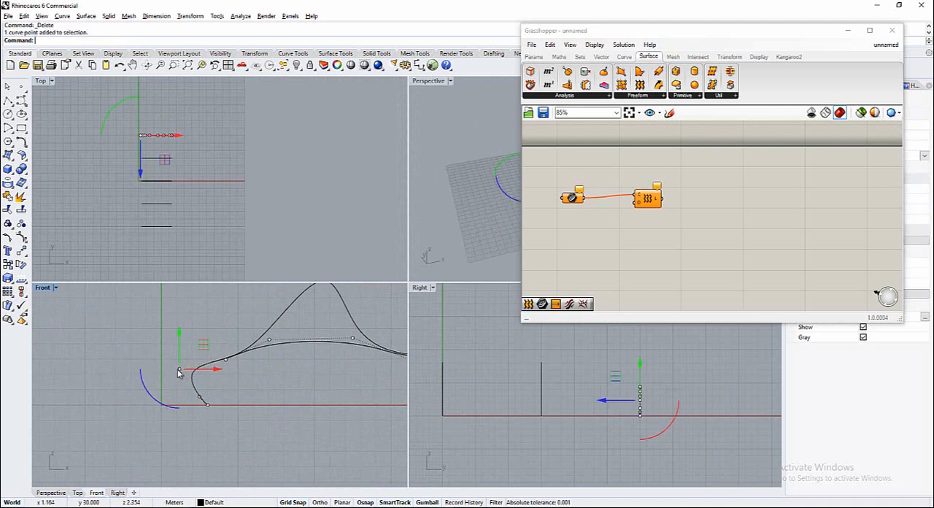
pyautogui.press('Delete')
pyautogui.scroll(-2, 178, 369)
pyautogui.scroll(-2, 328, 375)
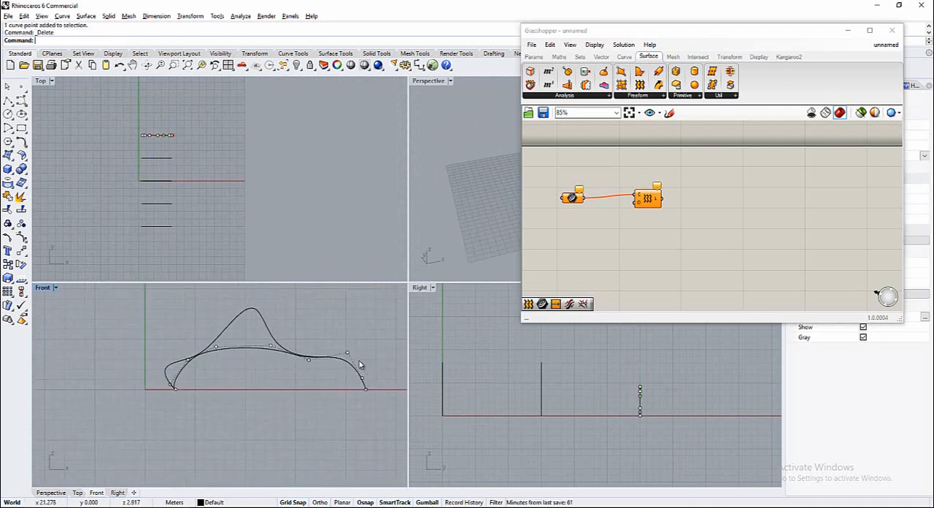
pyautogui.click(362, 378)
pyautogui.press('Delete')
# Move the flattened curve's right end point inward along the ground line to about X 17 m
pyautogui.click(367, 391)
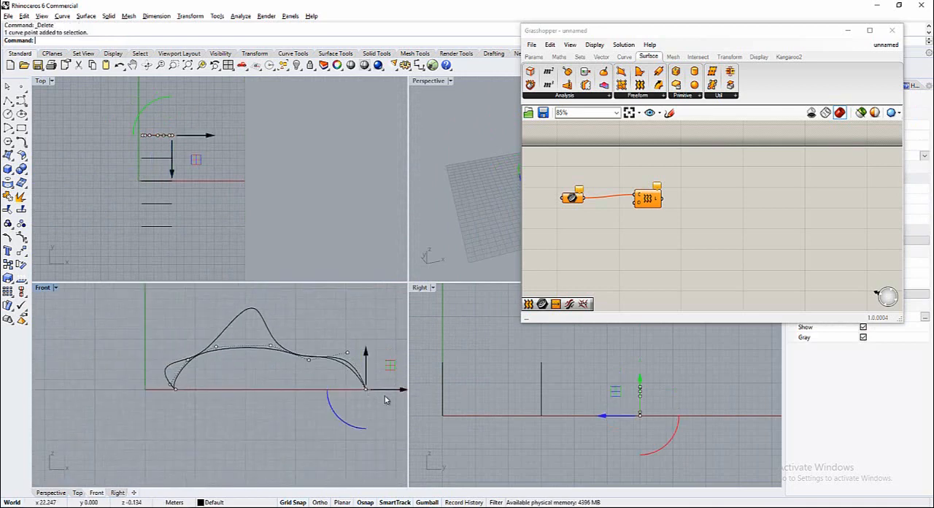
pyautogui.moveTo(303, 397); pyautogui.dragTo(264, 396, button='right')
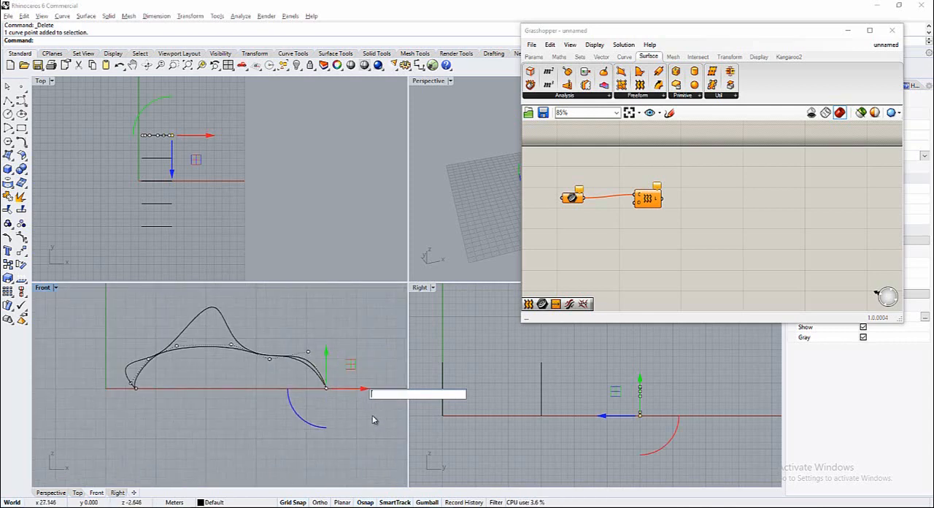
pyautogui.click(374, 419)
pyautogui.scroll(6, 318, 375)
pyautogui.click(318, 375)
pyautogui.scroll(4, 320, 398)
pyautogui.click(348, 400)
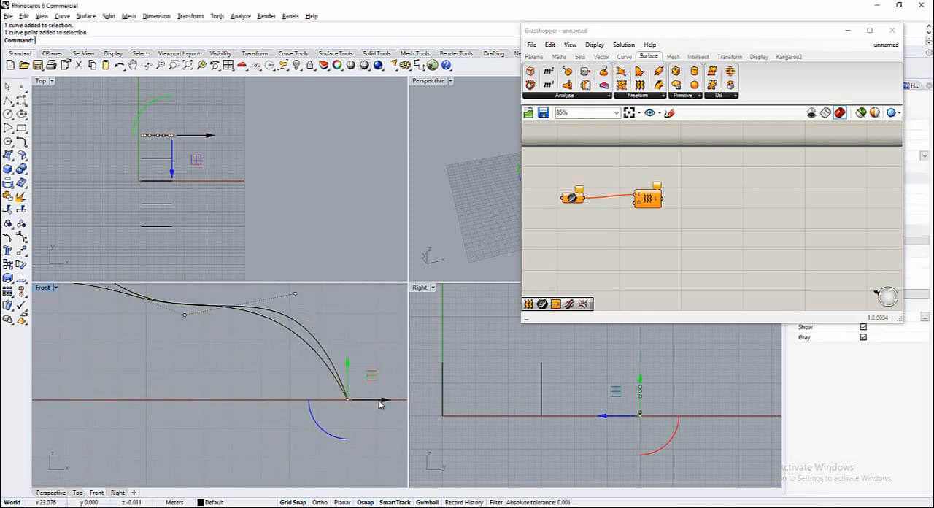
pyautogui.moveTo(382, 401); pyautogui.dragTo(235, 389)
pyautogui.scroll(-2, 150, 364)
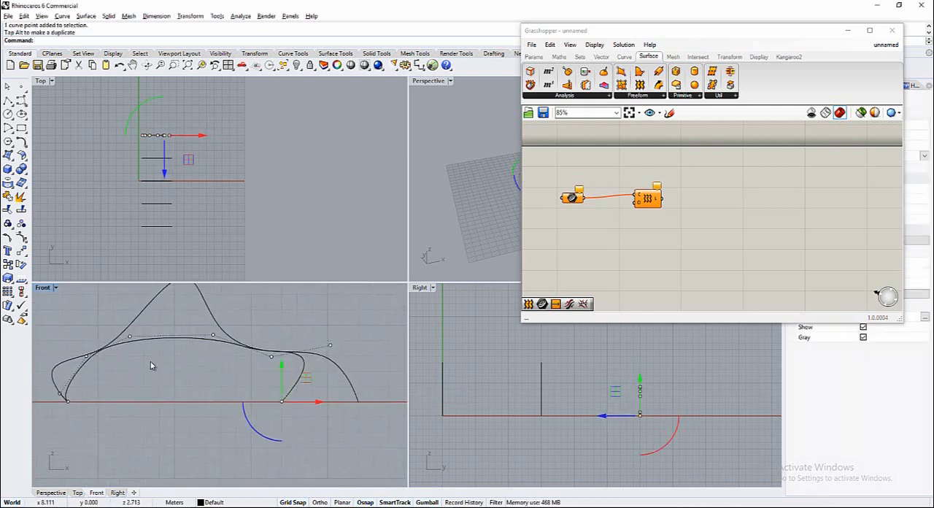
# Delete the inner right-shoulder control point of the flattened curve and pull the outer one inward along X, beneath the large curve's peak
pyautogui.press('Delete')
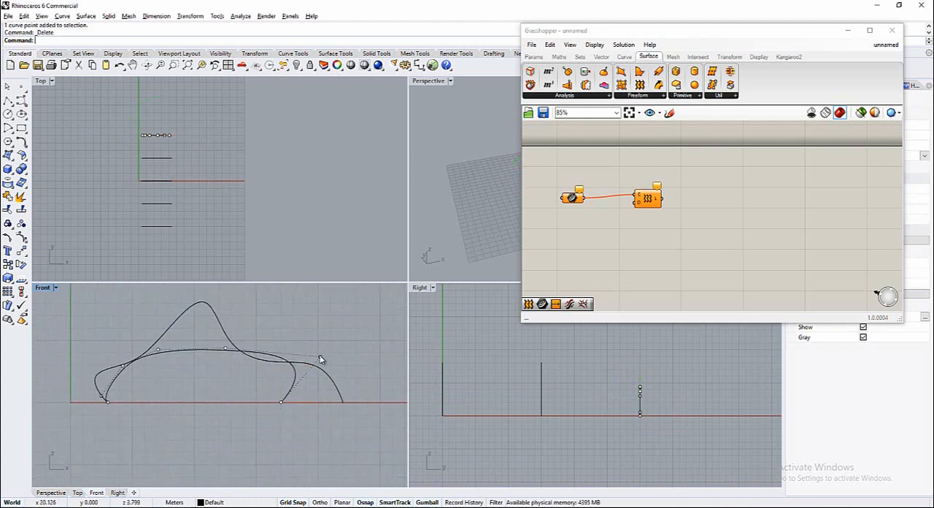
pyautogui.click(321, 359)
pyautogui.moveTo(355, 356); pyautogui.dragTo(243, 356)
# Move the right and left end points of the curve at Y 30 m inward along the ground line
pyautogui.click(281, 402)
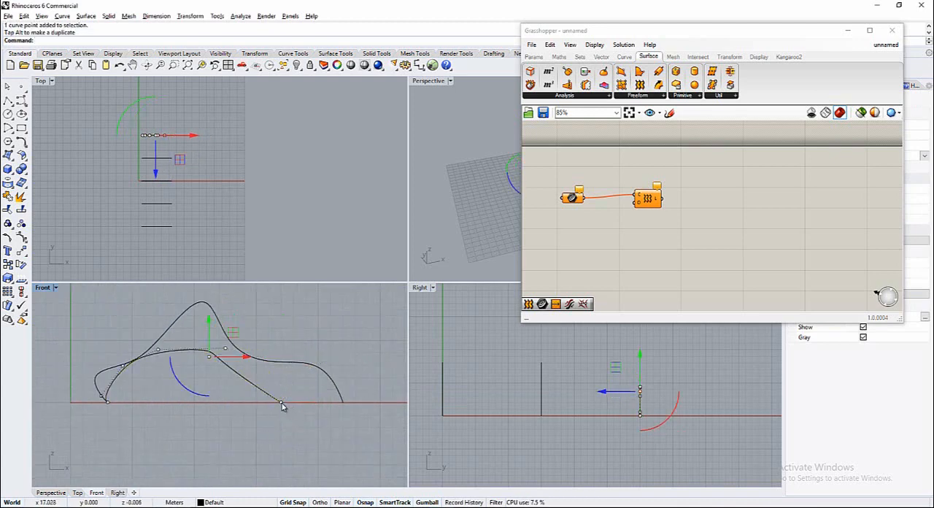
pyautogui.moveTo(324, 404); pyautogui.dragTo(285, 404)
pyautogui.click(108, 402)
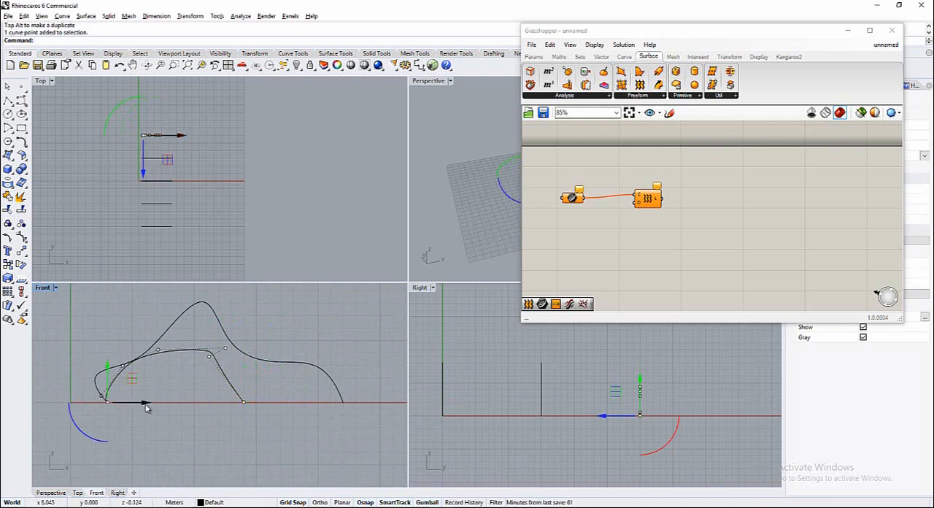
pyautogui.moveTo(145, 403); pyautogui.dragTo(183, 404)
# Try to reshape the small curve's left slope by moving its left-slope control point inward along X
pyautogui.click(123, 365)
pyautogui.moveTo(159, 366); pyautogui.dragTo(221, 372)
pyautogui.click(158, 350)
pyautogui.click(188, 351)
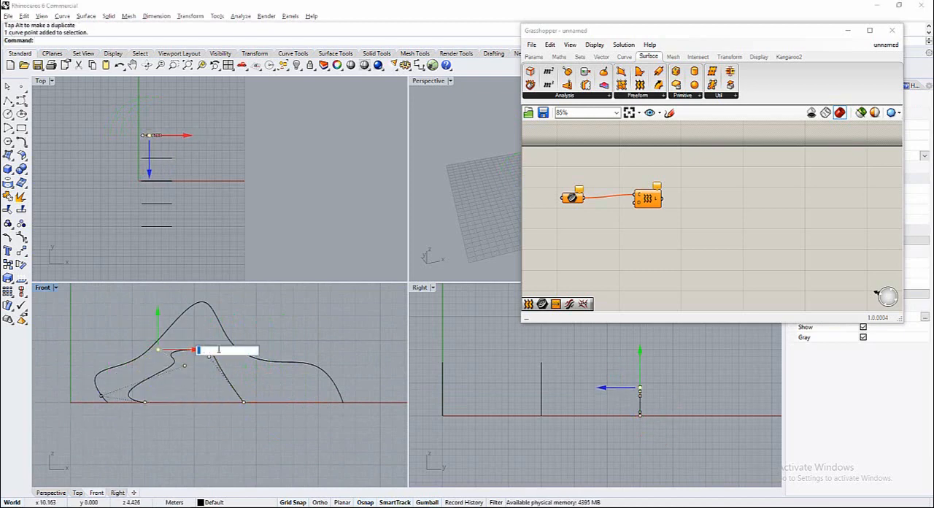
pyautogui.click(175, 365)
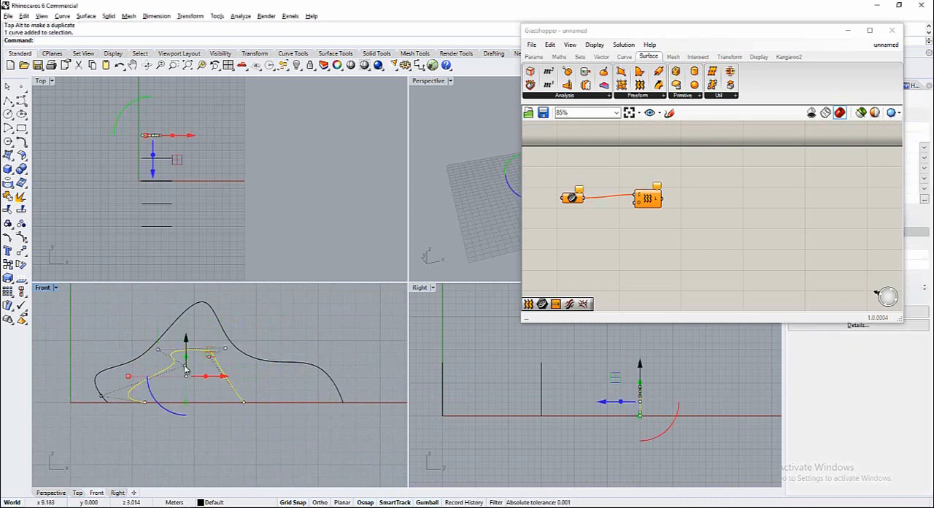
pyautogui.click(185, 367)
pyautogui.press('Escape')
pyautogui.press('Escape')
# Delete the control point causing the kink in the small curve's left slope
pyautogui.click(174, 367)
pyautogui.scroll(2, 182, 369)
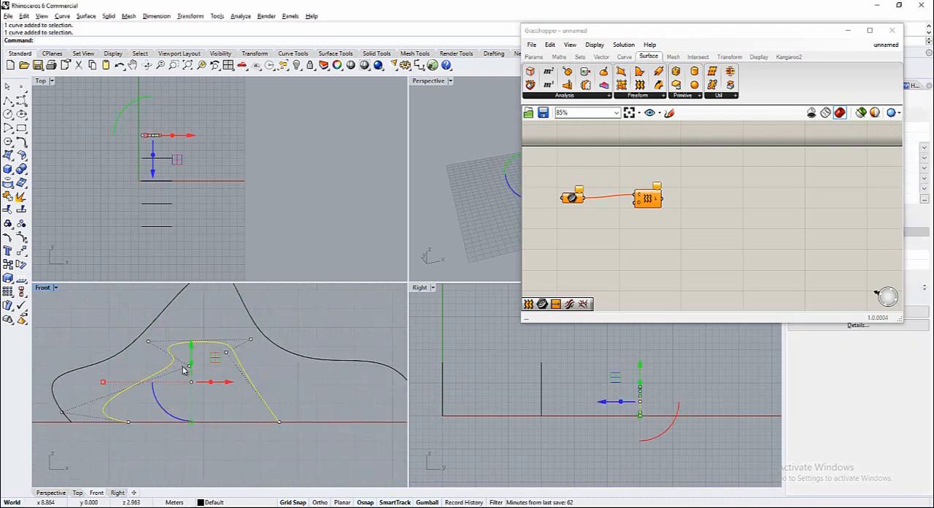
pyautogui.click(188, 369)
pyautogui.press('Delete')
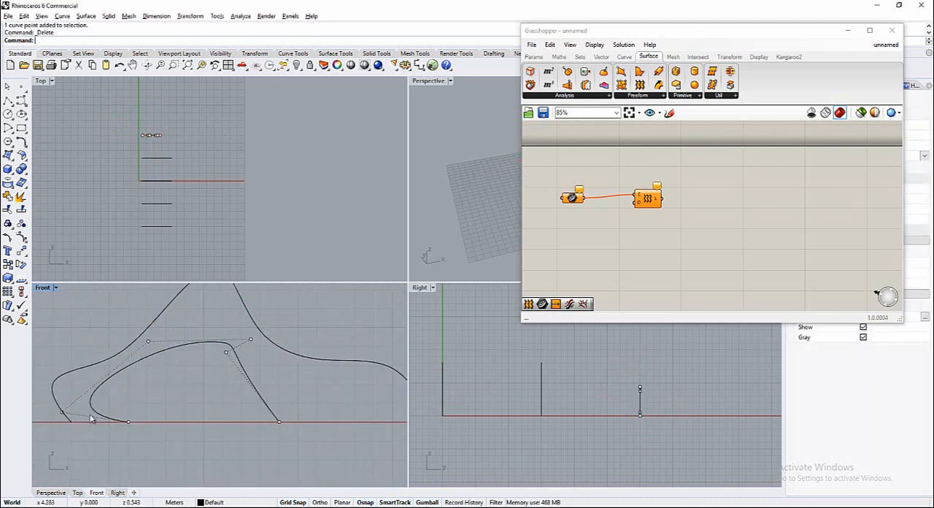
# Move the small curve's lower-left control point inward past its left end and lower the control point on its right slope
pyautogui.click(62, 413)
pyautogui.moveTo(62, 413); pyautogui.dragTo(155, 412)
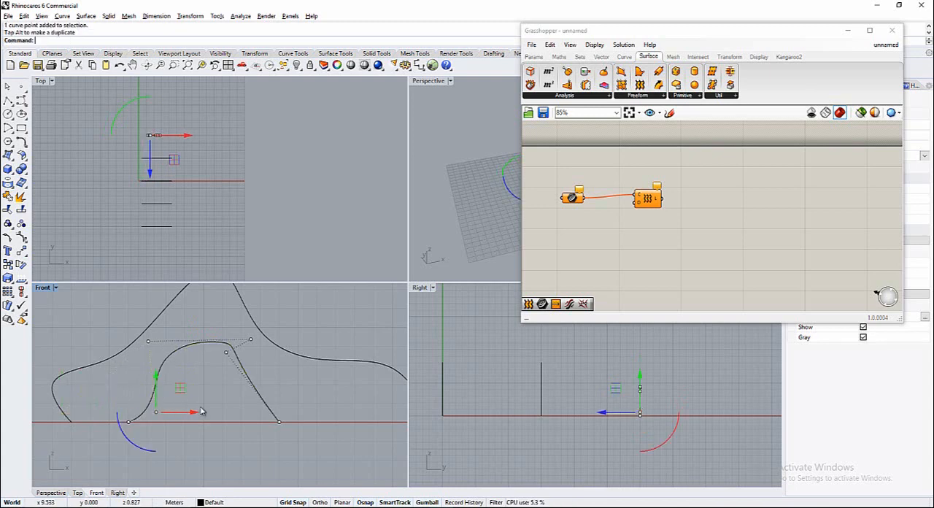
pyautogui.click(227, 352)
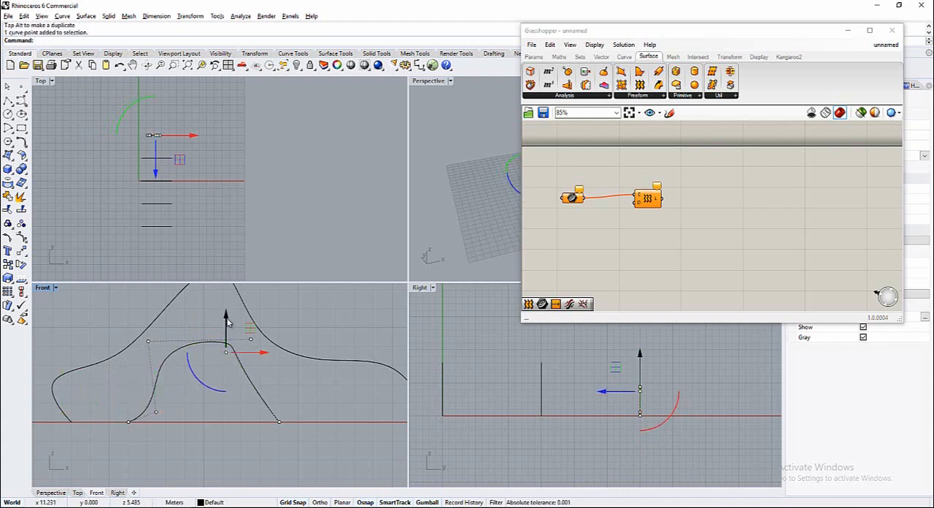
pyautogui.moveTo(227, 320); pyautogui.dragTo(225, 351)
pyautogui.click(230, 442)
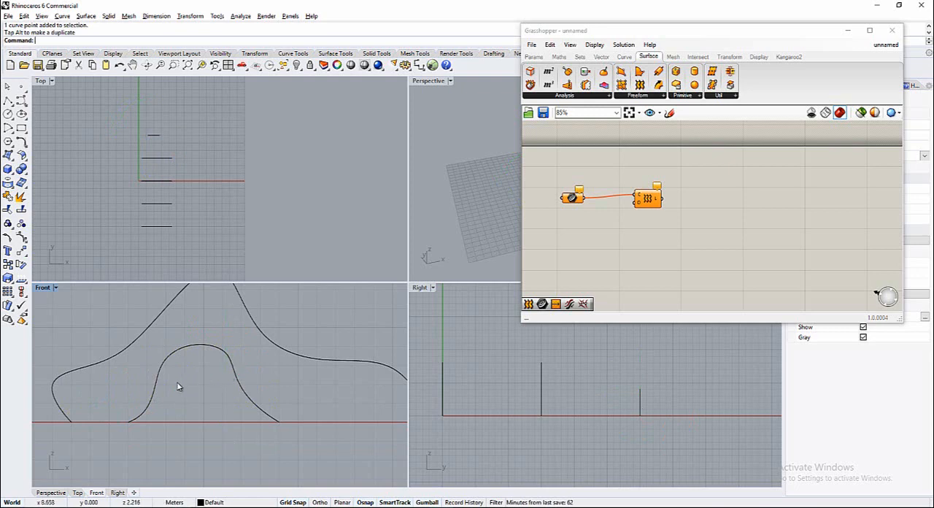
# Select the curve at Y 15 m and move the control point below its left slope inward along X
pyautogui.scroll(-3, 200, 401)
pyautogui.scroll(2, 146, 169)
pyautogui.click(163, 211)
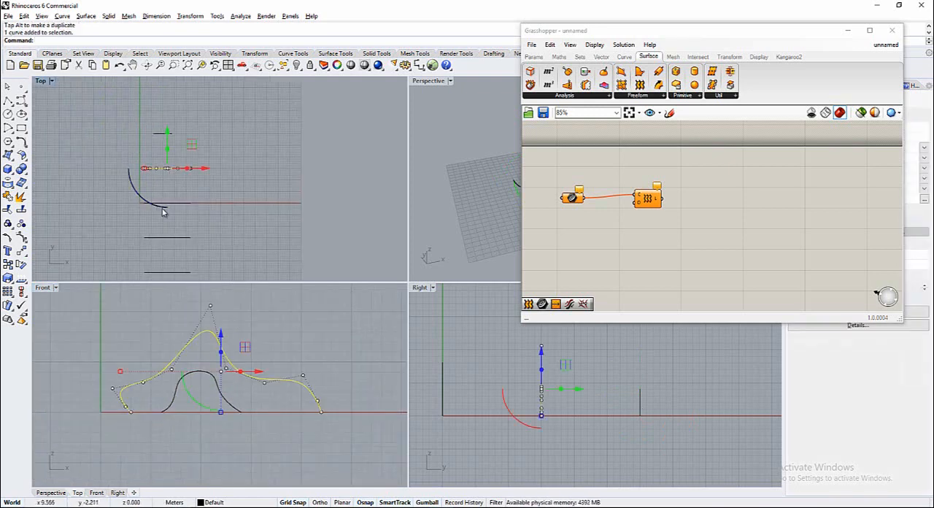
pyautogui.click(172, 369)
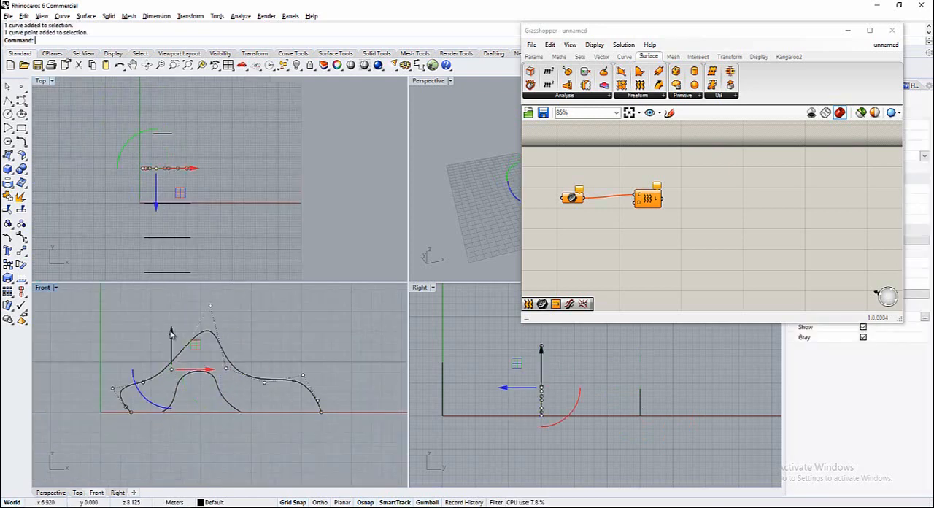
pyautogui.click(207, 370)
pyautogui.moveTo(181, 370); pyautogui.dragTo(199, 370)
pyautogui.click(148, 397)
# Lower the left-shoulder control point of the curve at Y 15 m and move its left end point outward along the ground line
pyautogui.scroll(4, 128, 385)
pyautogui.click(162, 379)
pyautogui.click(153, 381)
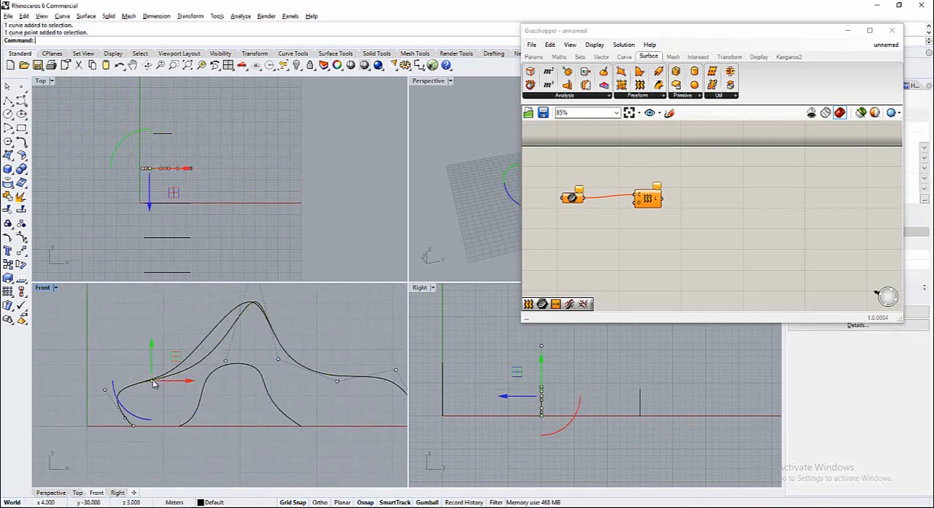
pyautogui.moveTo(154, 347); pyautogui.dragTo(149, 365)
pyautogui.scroll(-1, 117, 387)
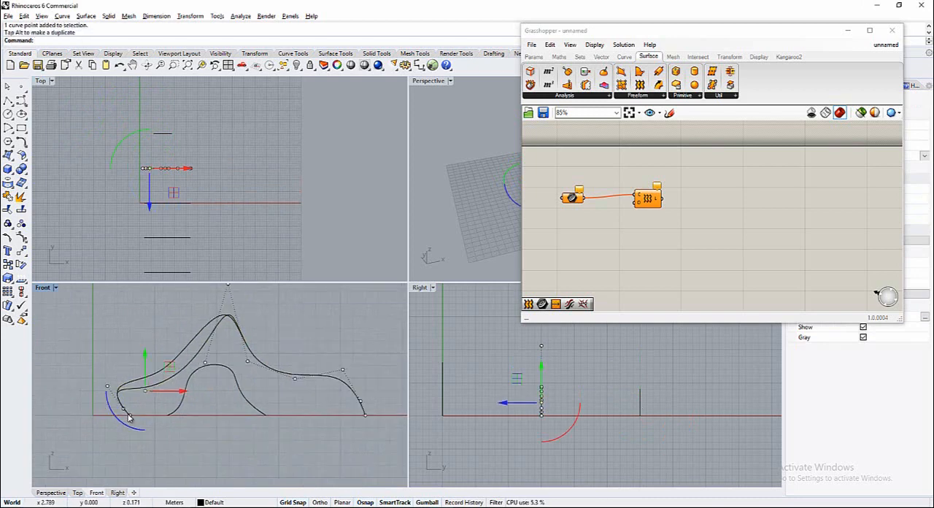
pyautogui.click(130, 416)
pyautogui.moveTo(169, 416); pyautogui.dragTo(143, 415)
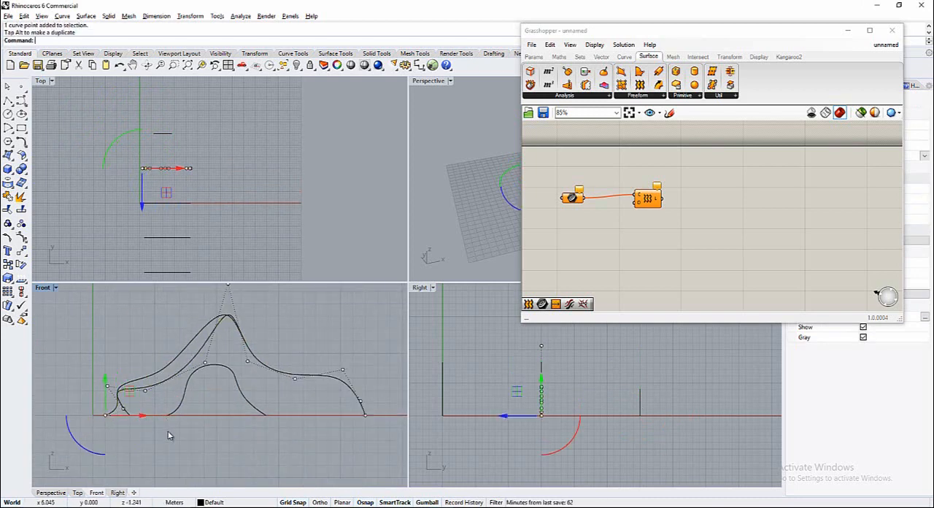
pyautogui.click(168, 433)
# Select the curve at Y -15 m, delete its right-shoulder control point and move its right end point inward along the ground line
pyautogui.scroll(-2, 139, 398)
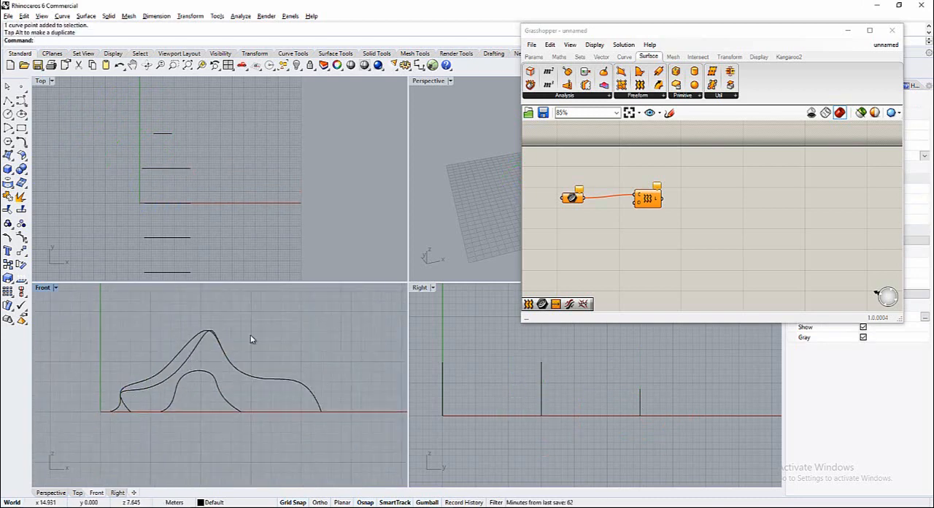
pyautogui.click(174, 205)
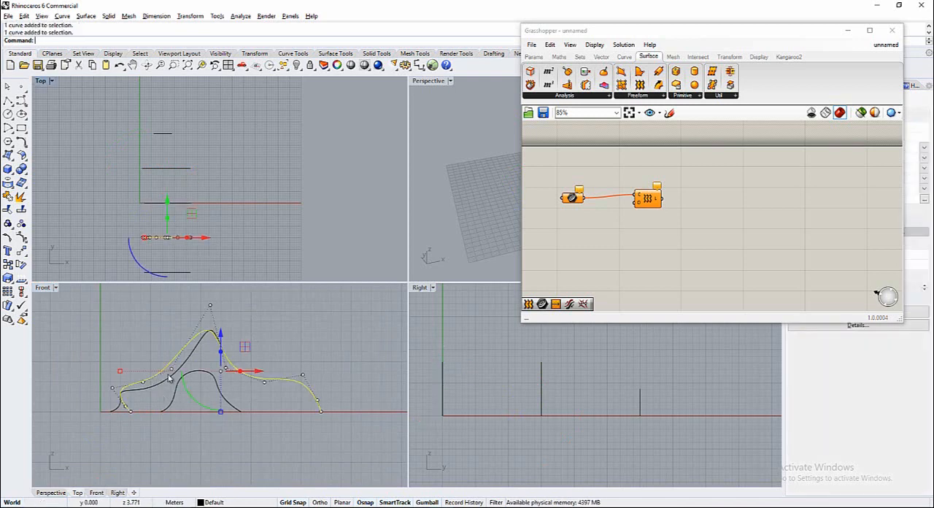
pyautogui.click(302, 378)
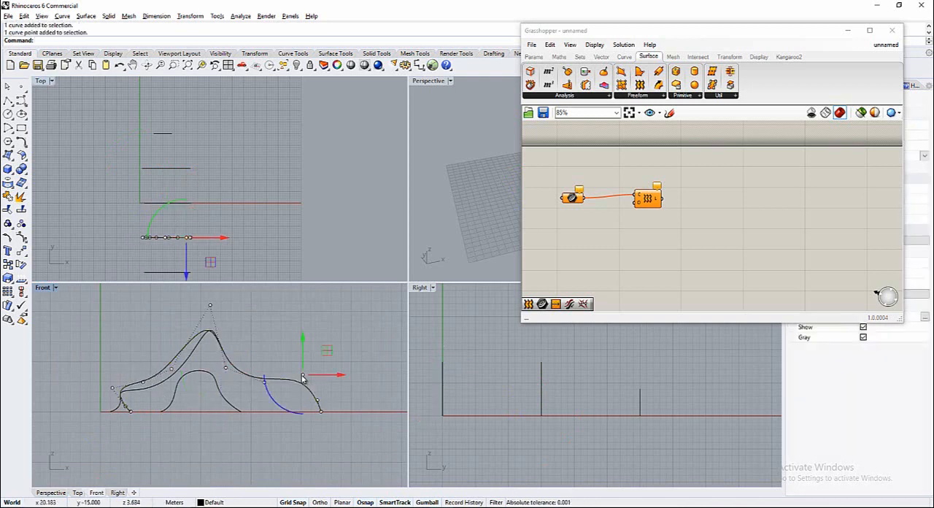
pyautogui.press('Delete')
pyautogui.click(321, 412)
pyautogui.moveTo(325, 414); pyautogui.dragTo(292, 398)
pyautogui.scroll(3, 120, 406)
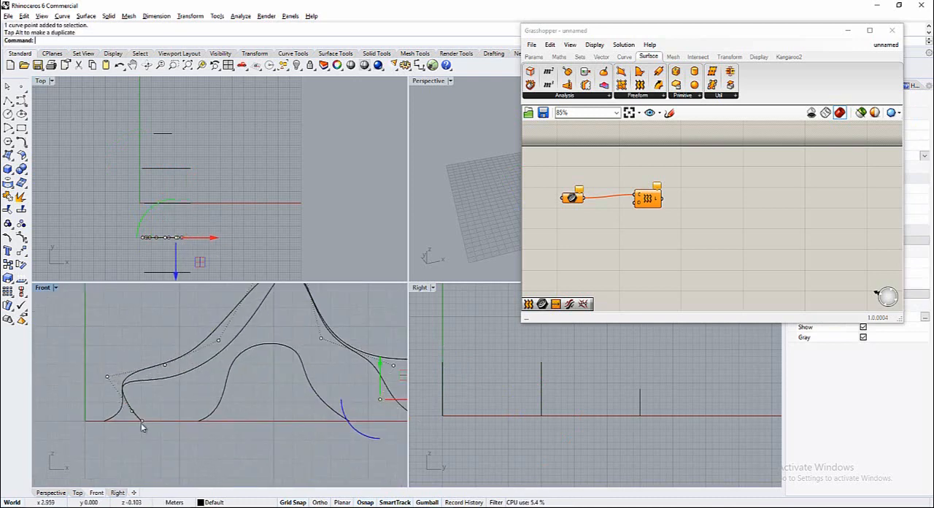
pyautogui.click(107, 376)
pyautogui.click(149, 378)
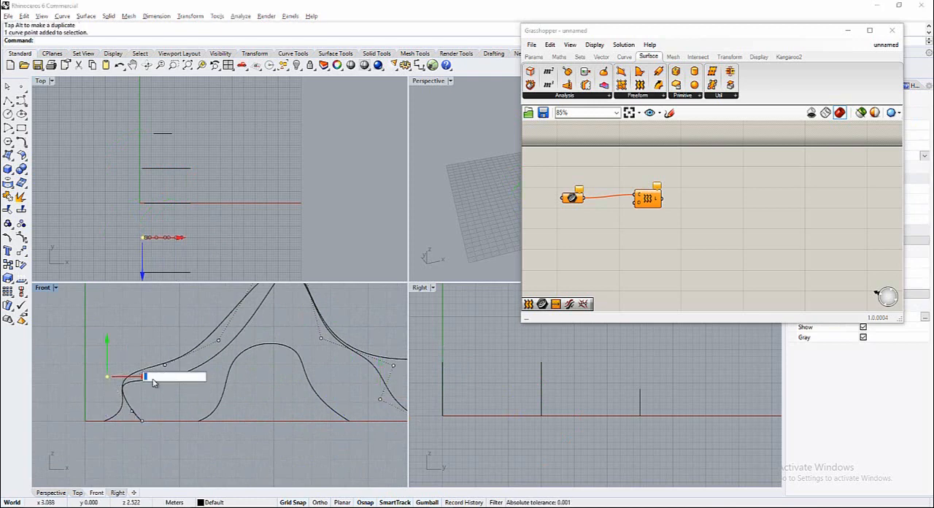
pyautogui.press('Escape')
# Select the curve at Y 15 m and move its left-shoulder control point, left end point and the point just above that end inward along X
pyautogui.click(133, 381)
pyautogui.click(107, 377)
pyautogui.moveTo(147, 378); pyautogui.dragTo(184, 379)
pyautogui.click(104, 421)
pyautogui.moveTo(109, 424); pyautogui.dragTo(208, 413)
pyautogui.click(132, 411)
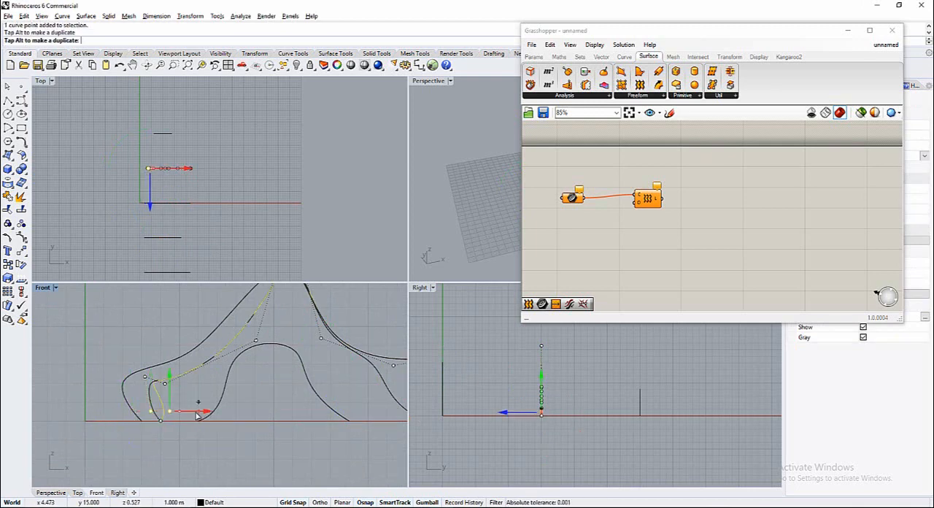
# Raise the control point beside the left shoulder of the curve at Y 15 m and shift the left-shoulder control point further inward
pyautogui.click(165, 383)
pyautogui.moveTo(167, 341); pyautogui.dragTo(167, 326)
pyautogui.click(146, 378)
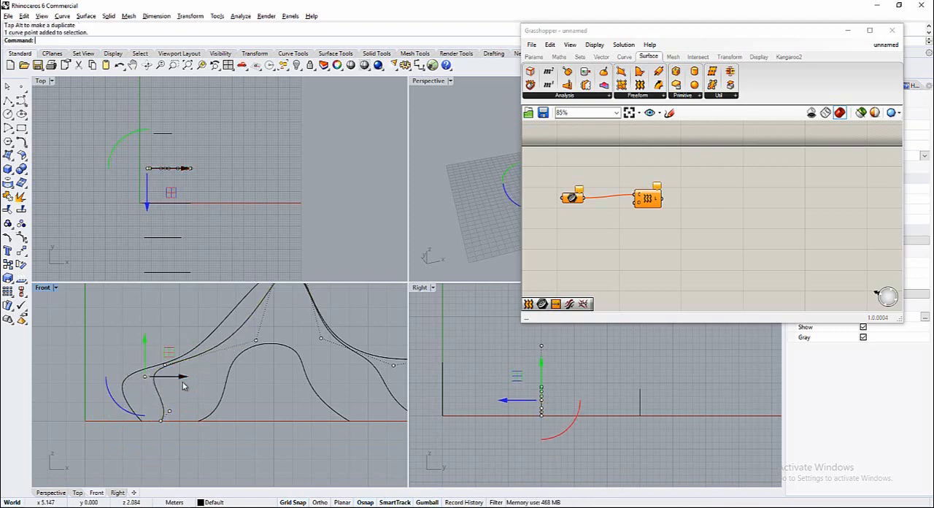
pyautogui.moveTo(182, 379); pyautogui.dragTo(211, 386)
pyautogui.press('Escape')
# Select the curve at Y -30 m and delete its left-shoulder control point
pyautogui.scroll(-3, 270, 352)
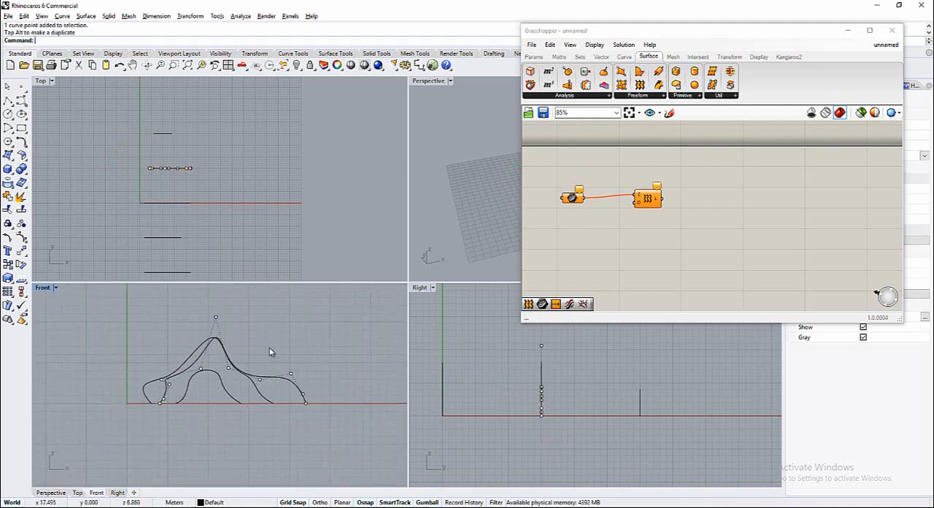
pyautogui.scroll(-6, 209, 223)
pyautogui.scroll(6, 203, 242)
pyautogui.click(199, 243)
pyautogui.scroll(4, 169, 395)
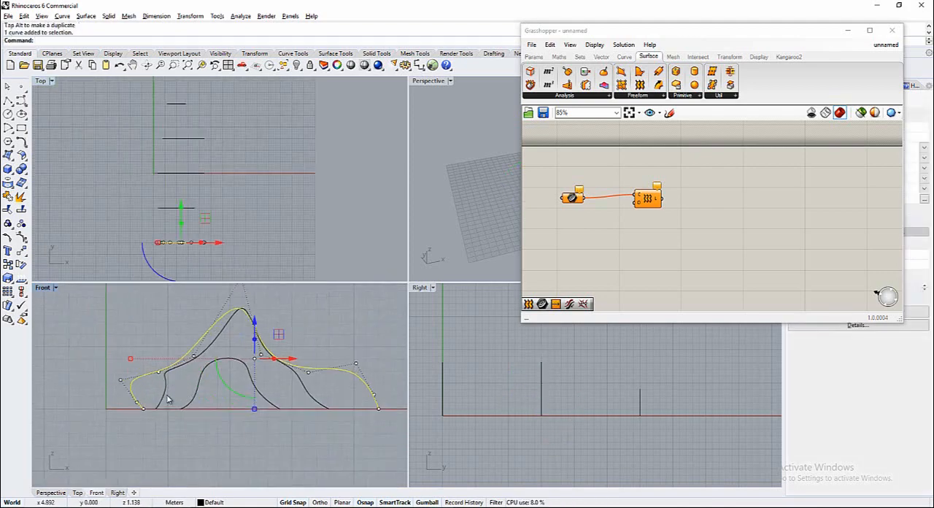
pyautogui.scroll(-4, 138, 386)
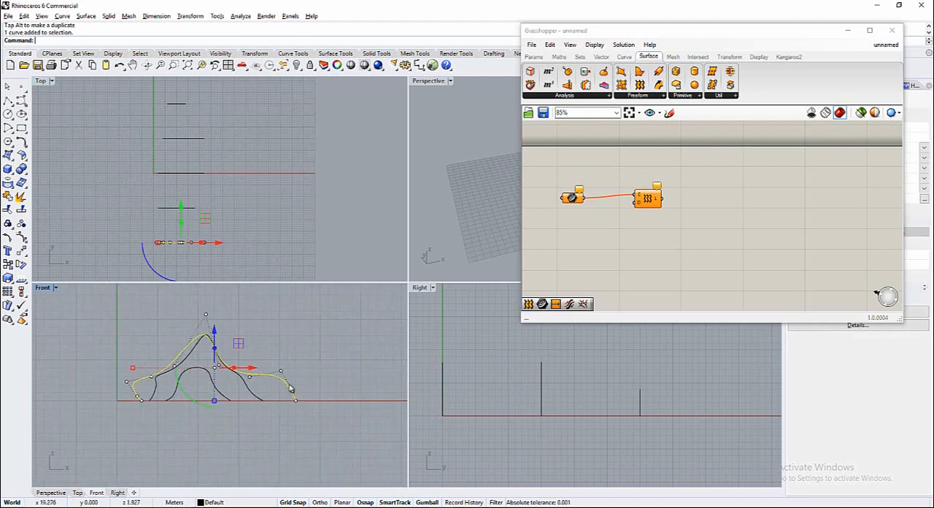
pyautogui.click(134, 384)
pyautogui.press('Delete')
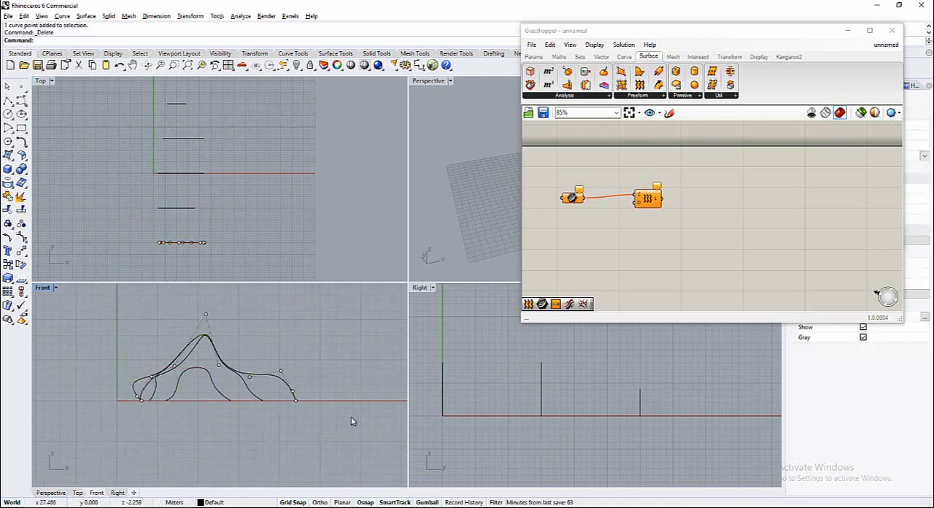
# Delete the three control points between the right end and the right foot of the peak on the curve at Y -30 m
pyautogui.click(294, 397)
pyautogui.press('Delete')
pyautogui.scroll(2, 292, 402)
pyautogui.click(276, 355)
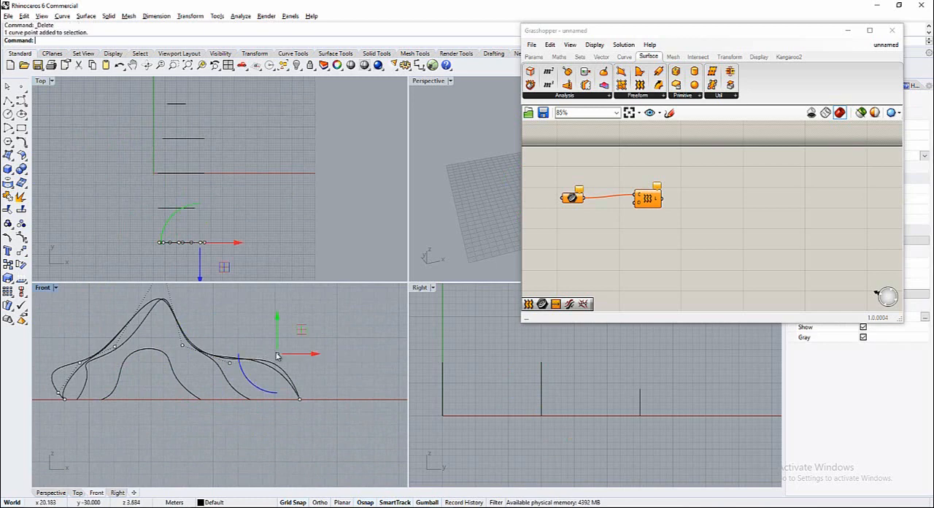
pyautogui.press('Delete')
pyautogui.click(230, 364)
pyautogui.press('Delete')
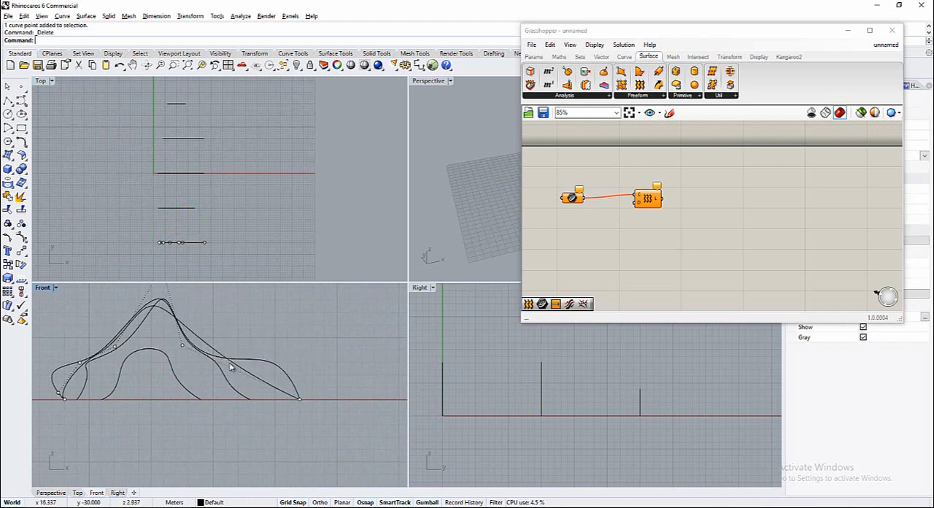
# Narrow the curve at Y -30 m by moving both end points inward and deleting the control point just above the left end
pyautogui.click(300, 401)
pyautogui.moveTo(338, 401); pyautogui.dragTo(240, 400)
pyautogui.moveTo(66, 402); pyautogui.dragTo(153, 401, button='right')
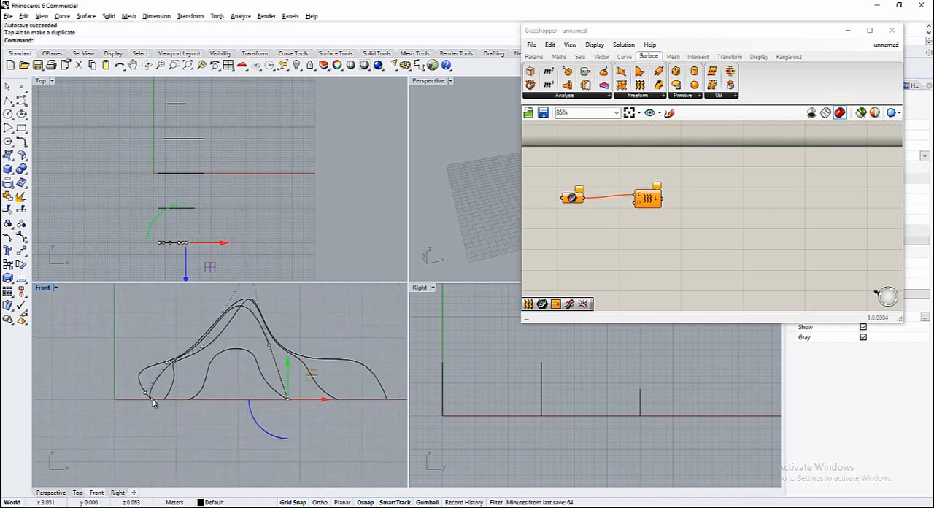
pyautogui.click(146, 394)
pyautogui.press('Delete')
pyautogui.click(152, 401)
pyautogui.moveTo(187, 400); pyautogui.dragTo(249, 402)
# Move the two left-slope control points of the curve at Y -30 m inward, above its left end point
pyautogui.click(167, 364)
pyautogui.moveTo(206, 364); pyautogui.dragTo(253, 348)
pyautogui.click(203, 348)
pyautogui.scroll(-2, 240, 397)
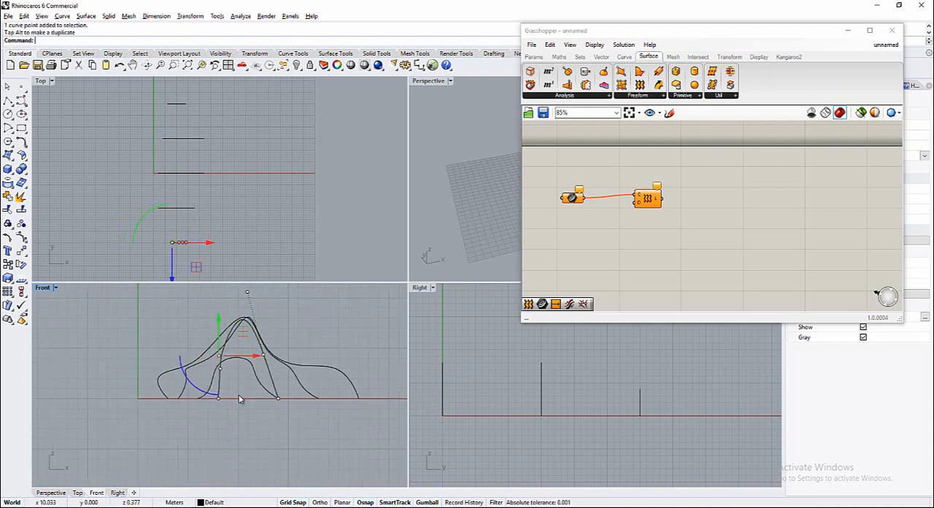
# Lower the peak control point and the right-slope control point of the curve at Y -30 m
pyautogui.click(248, 293)
pyautogui.scroll(-2, 264, 342)
pyautogui.moveTo(251, 295); pyautogui.dragTo(252, 365)
pyautogui.scroll(3, 232, 372)
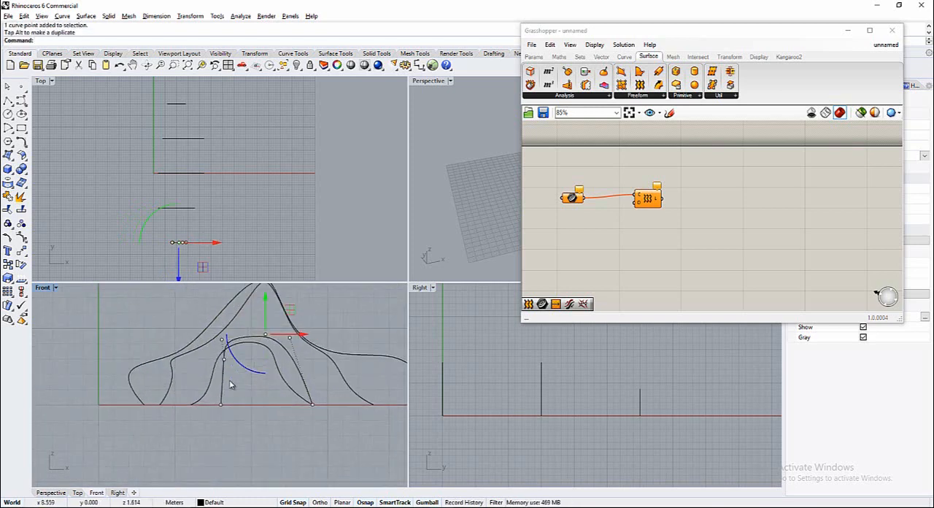
pyautogui.click(290, 343)
pyautogui.click(290, 338)
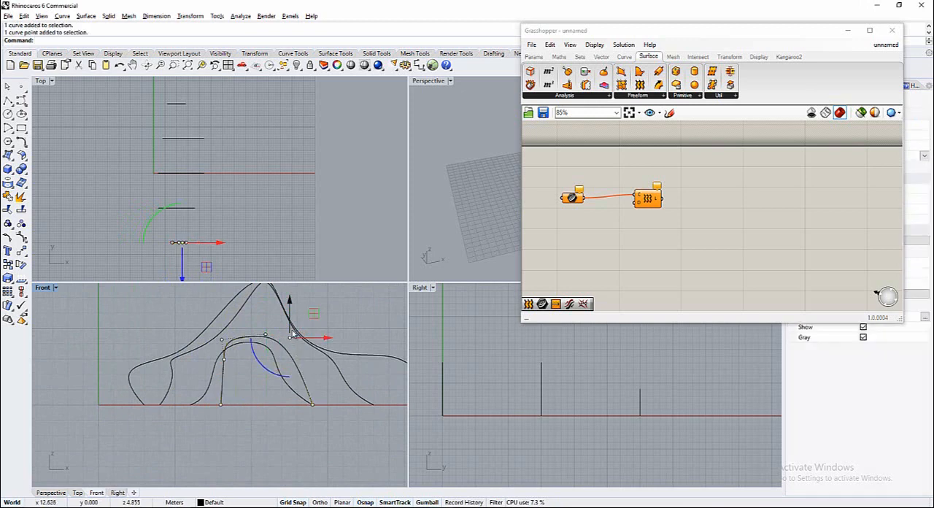
pyautogui.moveTo(291, 306); pyautogui.dragTo(290, 337)
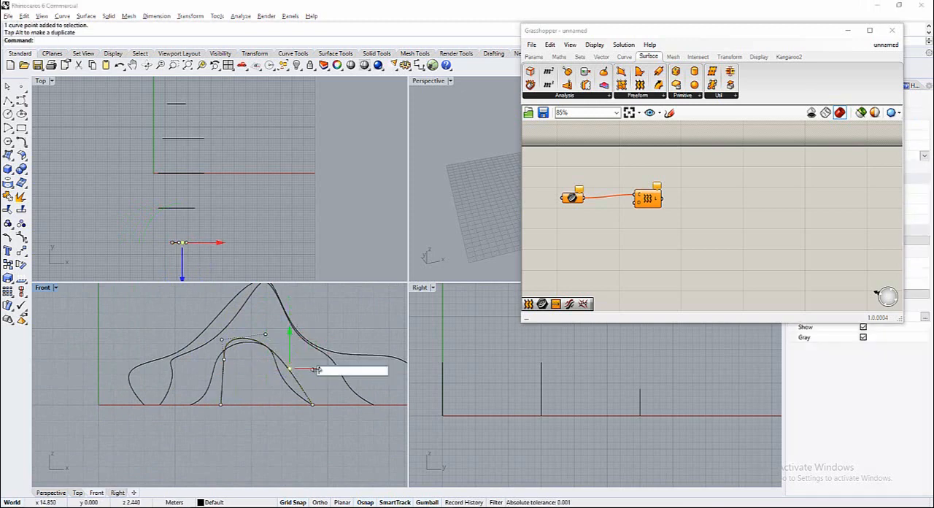
# Move the lower left-slope control point and the left end point of the curve at Y -30 m outward along X
pyautogui.click(222, 367)
pyautogui.click(224, 360)
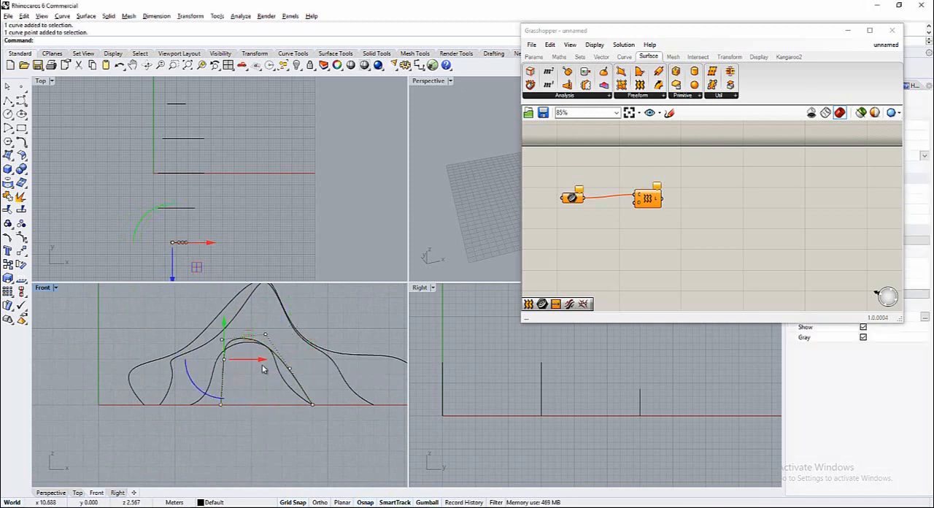
pyautogui.click(247, 360)
pyautogui.click(234, 392)
pyautogui.click(225, 363)
pyautogui.click(227, 361)
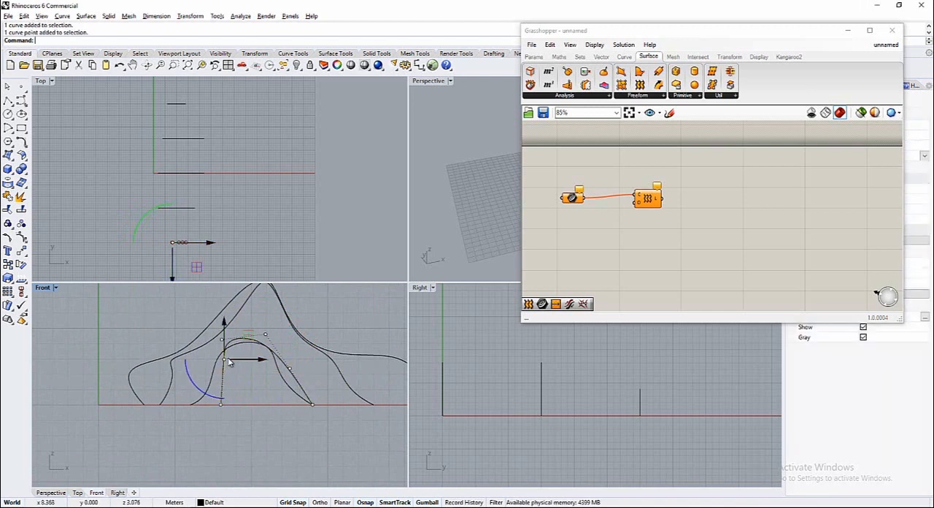
pyautogui.moveTo(251, 361); pyautogui.dragTo(244, 409)
# Lower the peak control point of the curve at Y -30 m slightly more and clear the selection
pyautogui.click(266, 337)
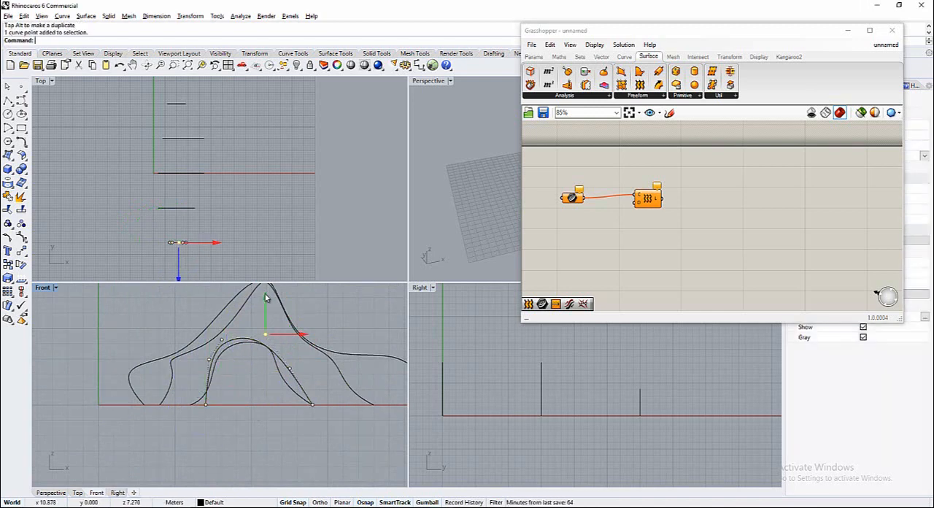
pyautogui.moveTo(266, 301); pyautogui.dragTo(266, 331)
pyautogui.click(250, 436)
pyautogui.scroll(-3, 251, 436)
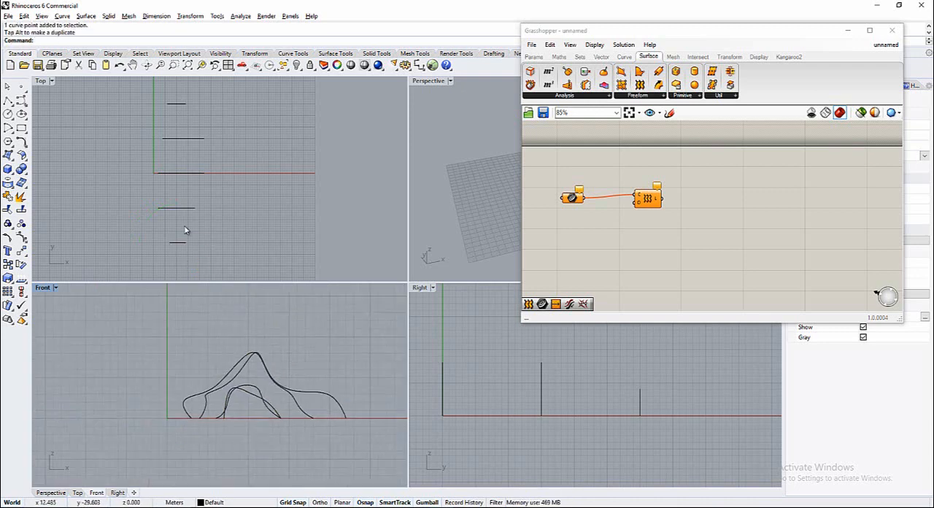
pyautogui.scroll(-2, 185, 231)
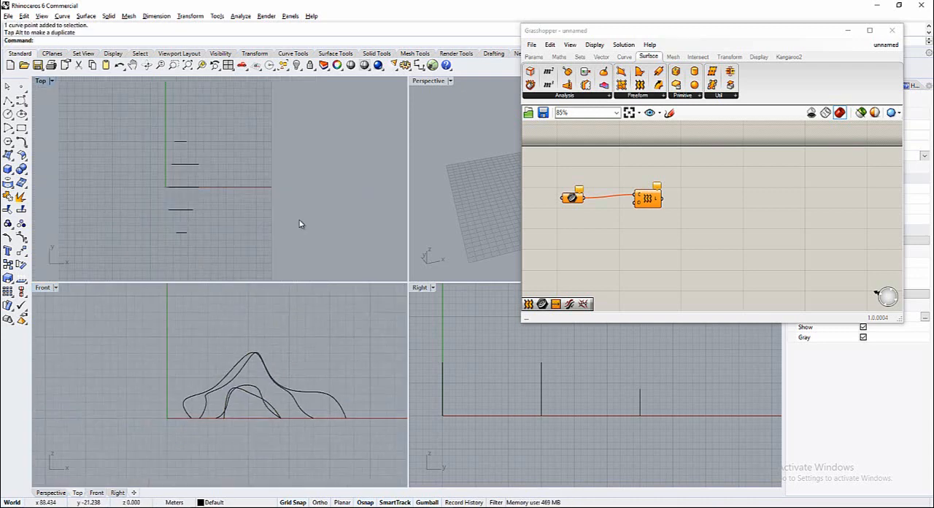
# Switch to Grasshopper and delete the Curve parameter feeding the Loft component
pyautogui.click(590, 247)
pyautogui.click(570, 197)
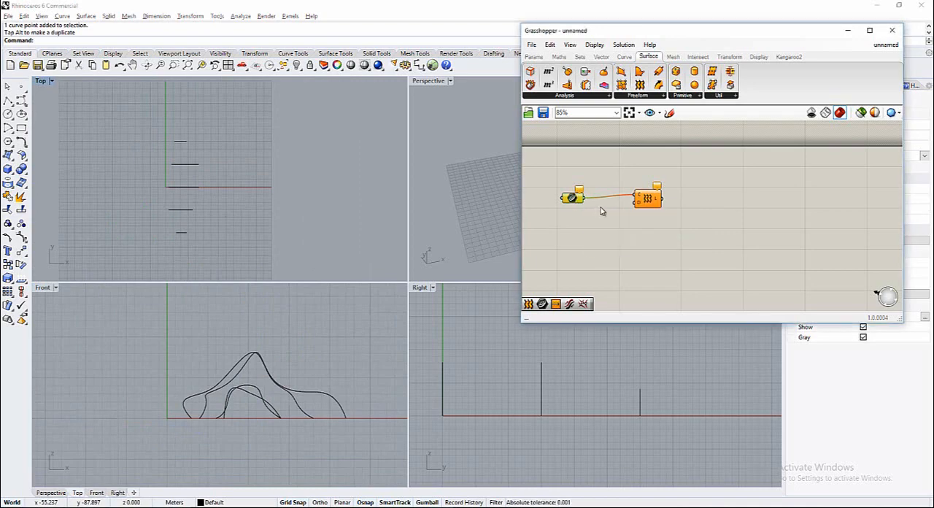
pyautogui.scroll(-2, 281, 286)
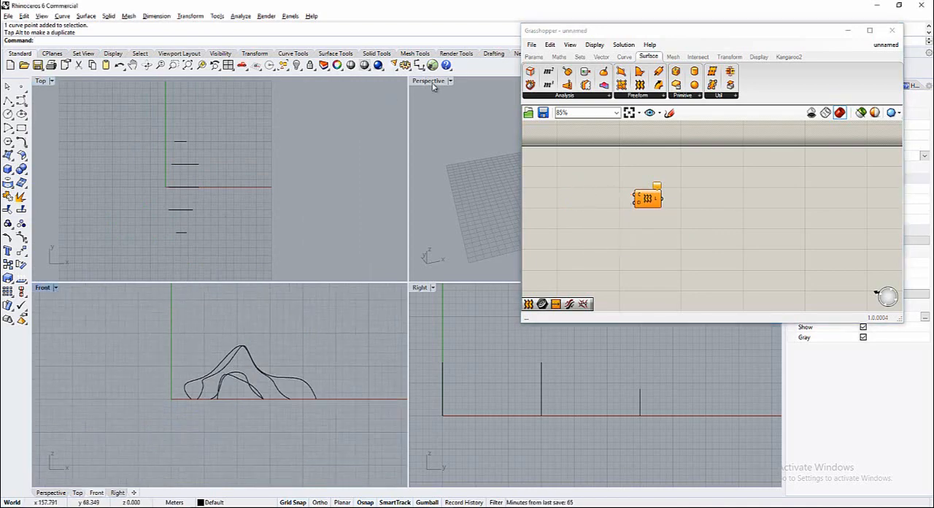
# Maximize Rhino's Perspective viewport and draw a line between the end points of the curve at Y 30 m
pyautogui.doubleClick(432, 82)
pyautogui.scroll(4, 350, 324)
pyautogui.moveTo(350, 324); pyautogui.dragTo(409, 307, button='right')
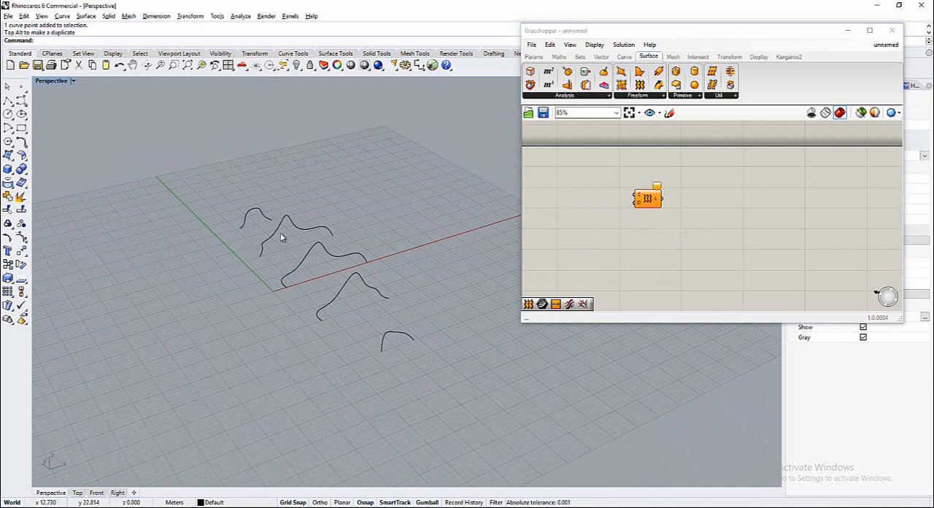
pyautogui.scroll(3, 356, 276)
pyautogui.click(10, 104)
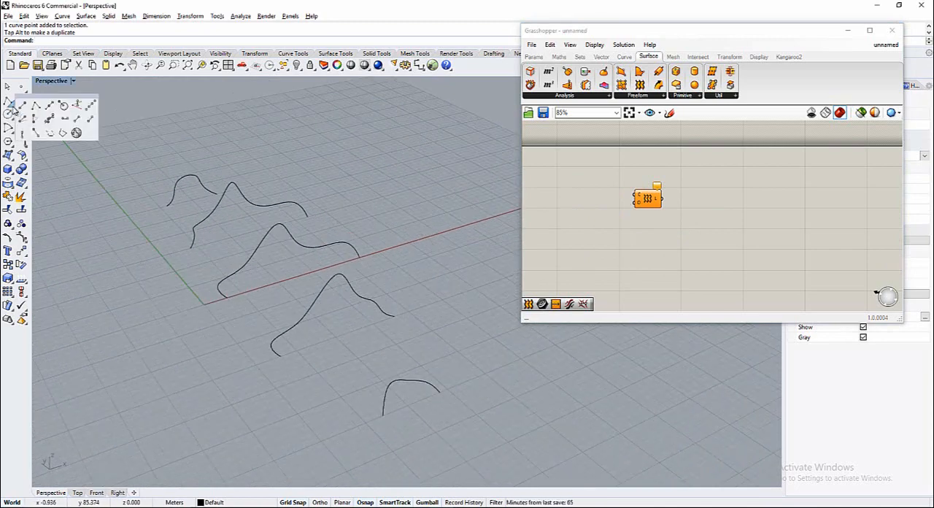
pyautogui.click(24, 108)
pyautogui.click(167, 205)
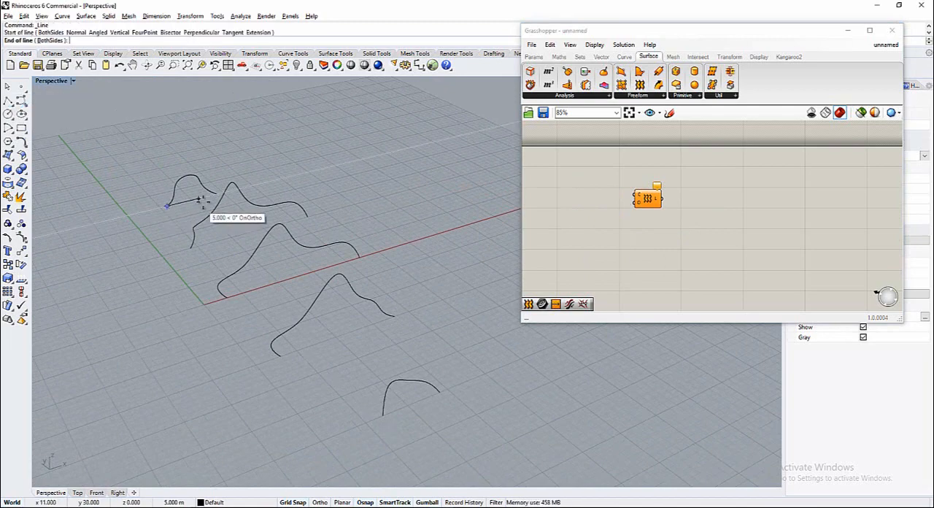
pyautogui.click(216, 194)
# Draw base lines between the end points of the curves at Y 15 m and Y 0 m
pyautogui.press('Return')
pyautogui.click(191, 247)
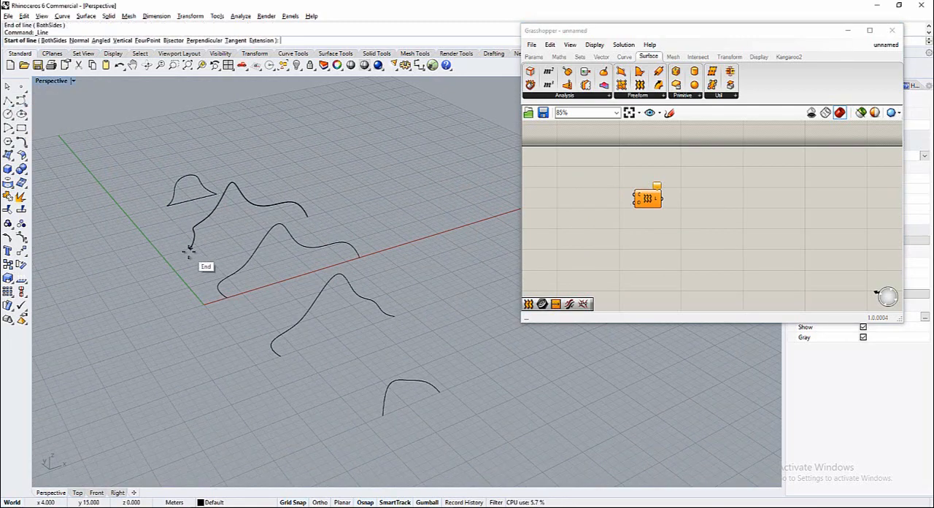
pyautogui.click(307, 216)
pyautogui.press('Return')
pyautogui.click(227, 299)
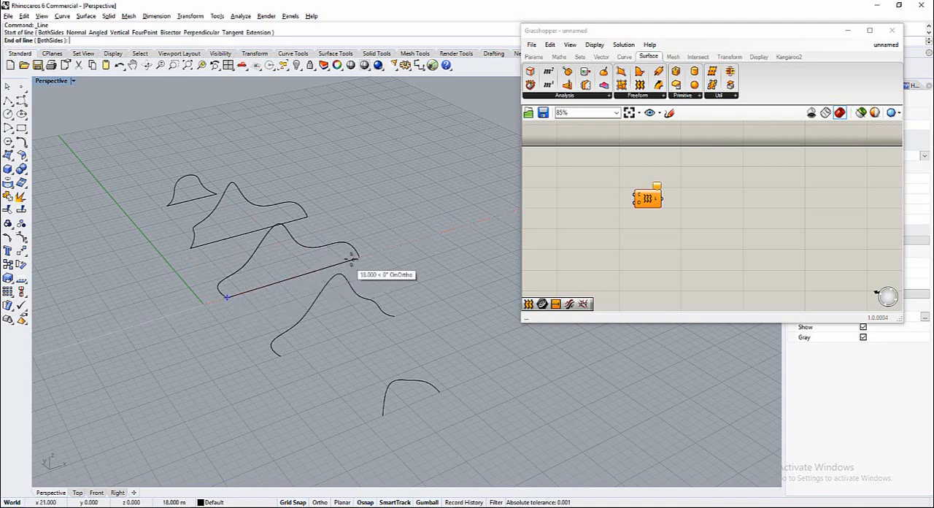
pyautogui.click(361, 257)
# Draw base lines between the end points of the curves at Y -15 m and Y -30 m
pyautogui.press('Return')
pyautogui.click(282, 355)
pyautogui.click(392, 318)
pyautogui.press('Return')
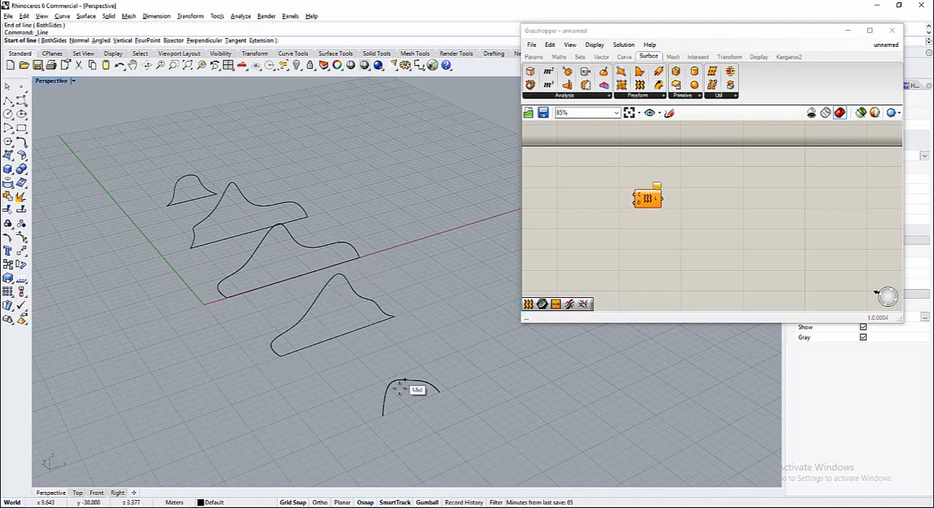
pyautogui.click(383, 415)
pyautogui.click(439, 392)
pyautogui.press('Return')
pyautogui.press('Escape')
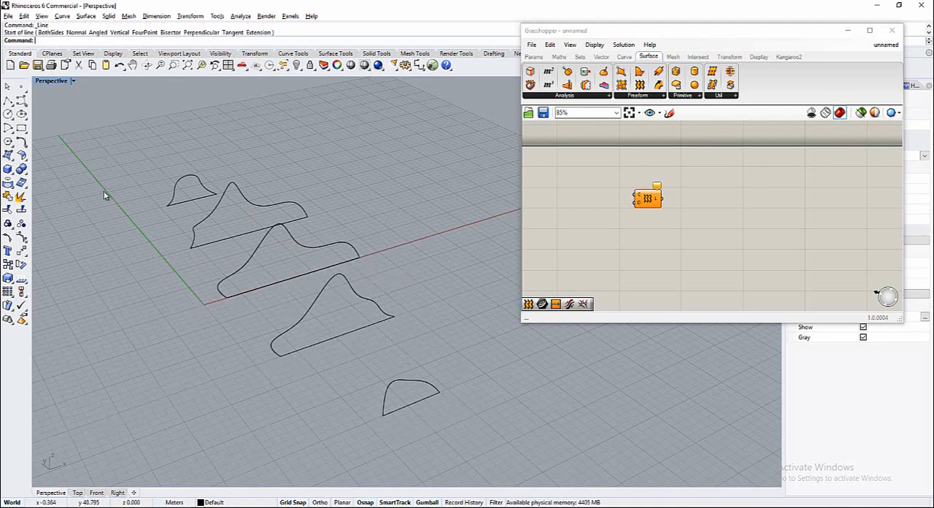
# Join the curves at Y 30 m and Y 15 m with their respective base lines
pyautogui.click(8, 196)
pyautogui.click(175, 199)
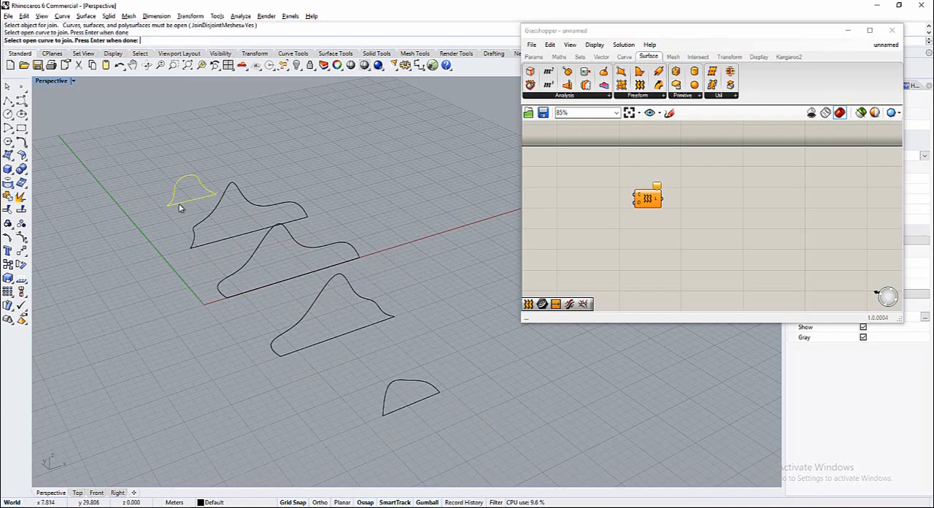
pyautogui.click(183, 202)
pyautogui.press('Return')
pyautogui.click(197, 229)
pyautogui.click(205, 244)
pyautogui.press('Return')
# Join the curves at Y 0 m and Y -15 m with their respective base lines
pyautogui.click(235, 272)
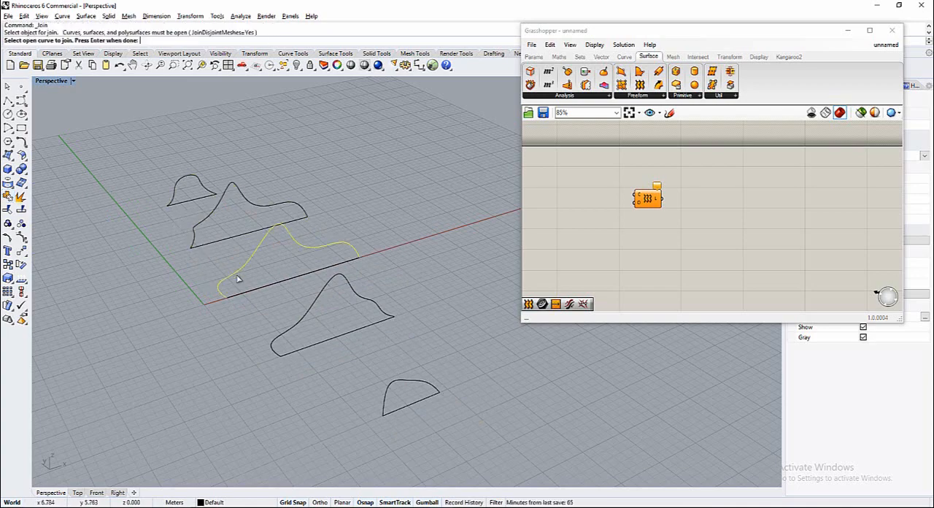
pyautogui.click(238, 291)
pyautogui.rightClick(238, 320)
pyautogui.click(283, 336)
pyautogui.click(295, 351)
pyautogui.rightClick(301, 364)
# Join the curve at Y -30 m with its base line and check the joined profiles by selecting them
pyautogui.click(386, 407)
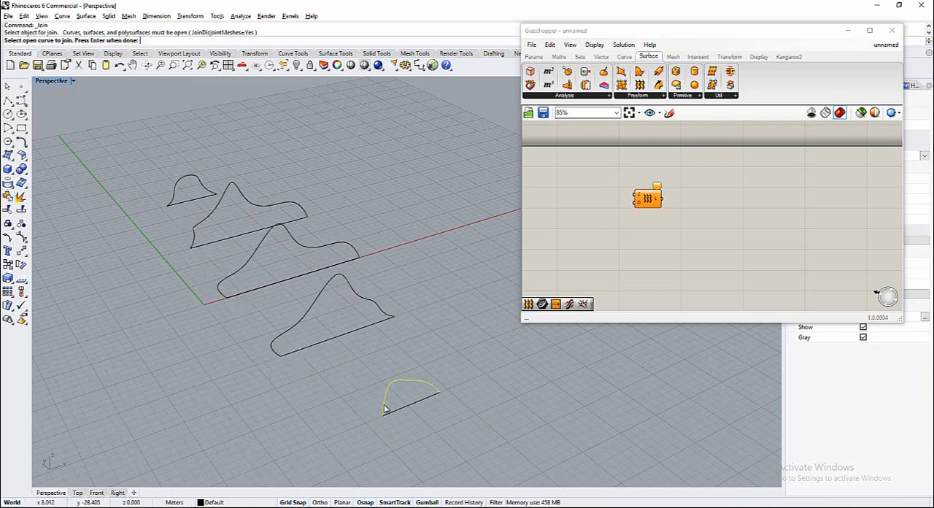
pyautogui.click(390, 412)
pyautogui.rightClick(357, 373)
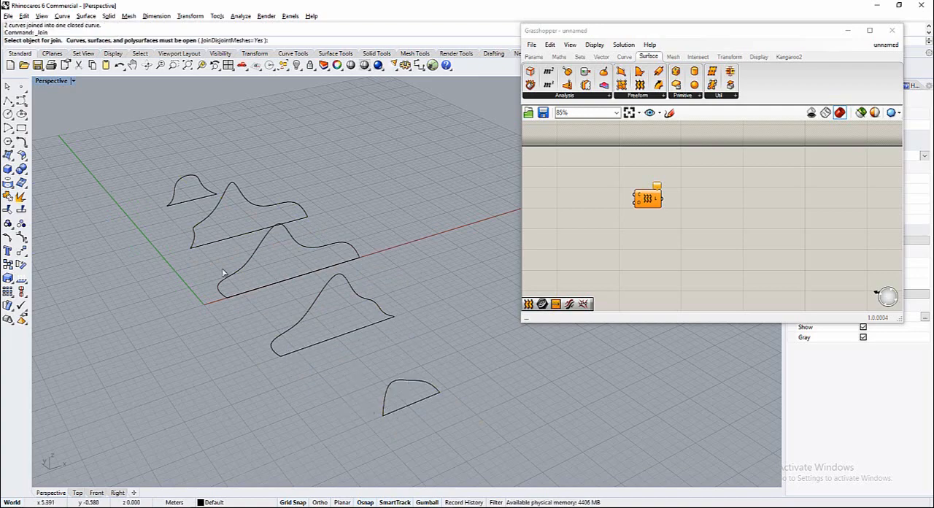
pyautogui.click(8, 87)
pyautogui.click(399, 383)
pyautogui.click(365, 354)
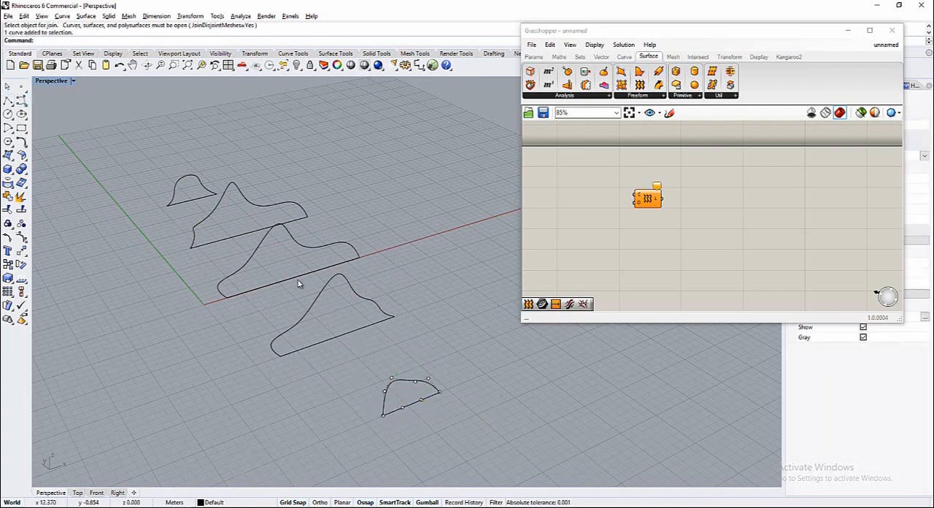
pyautogui.click(297, 278)
pyautogui.click(251, 311)
# Add a Curve parameter to the Grasshopper canvas and place it beside the Loft component's inputs
pyautogui.doubleClick(578, 237)
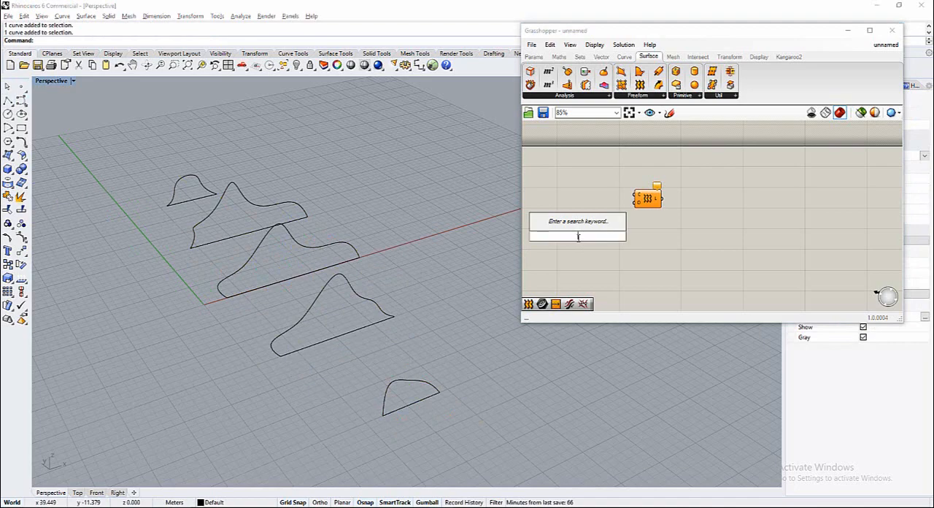
pyautogui.write('curve')
pyautogui.press('Return')
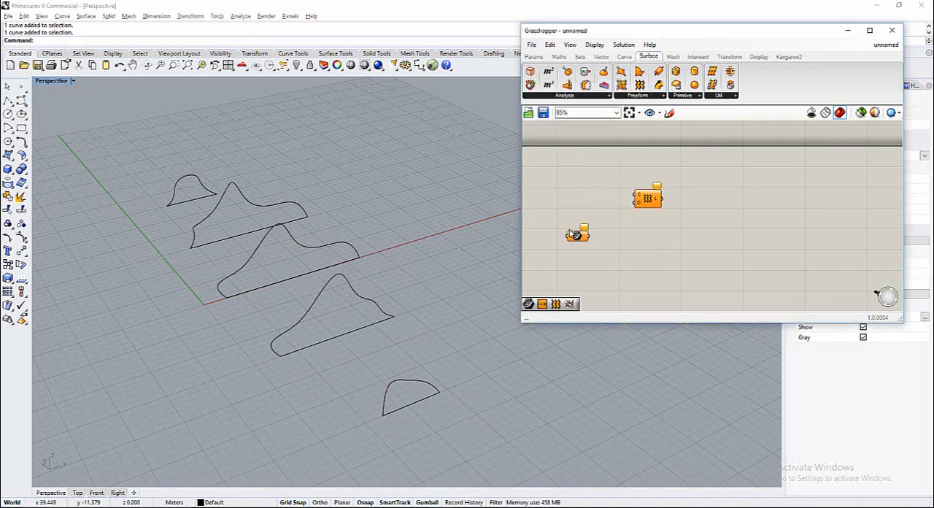
pyautogui.moveTo(574, 235); pyautogui.dragTo(580, 183)
pyautogui.rightClick(580, 182)
pyautogui.click(620, 316)
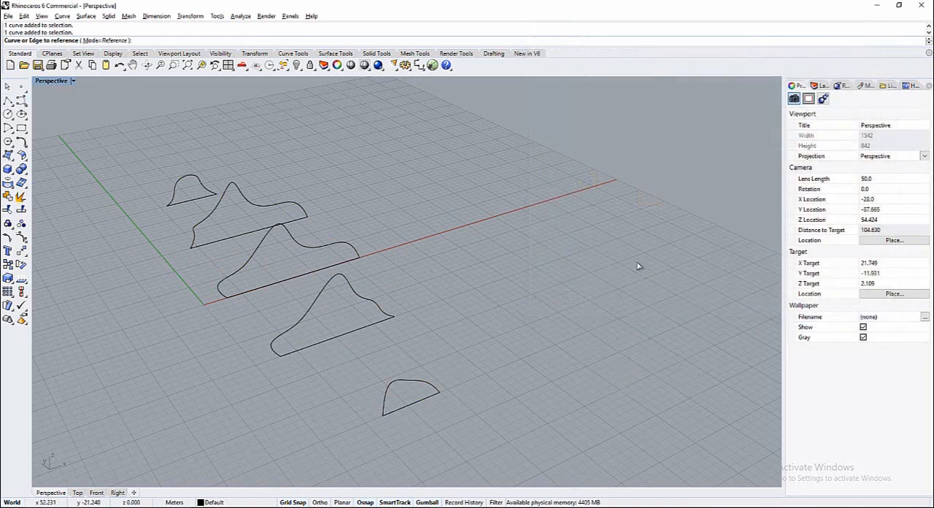
pyautogui.click(412, 381)
pyautogui.click(388, 321)
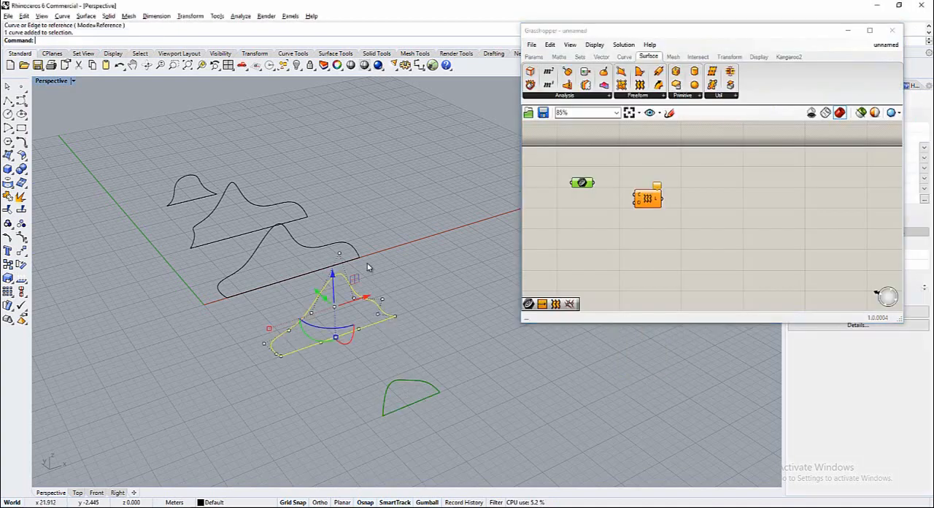
pyautogui.click(357, 260)
pyautogui.click(576, 211)
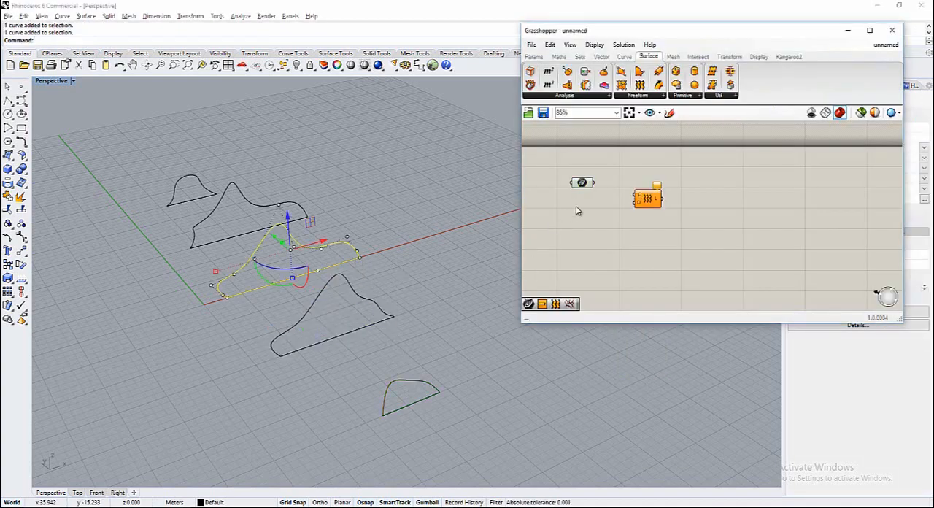
pyautogui.rightClick(581, 182)
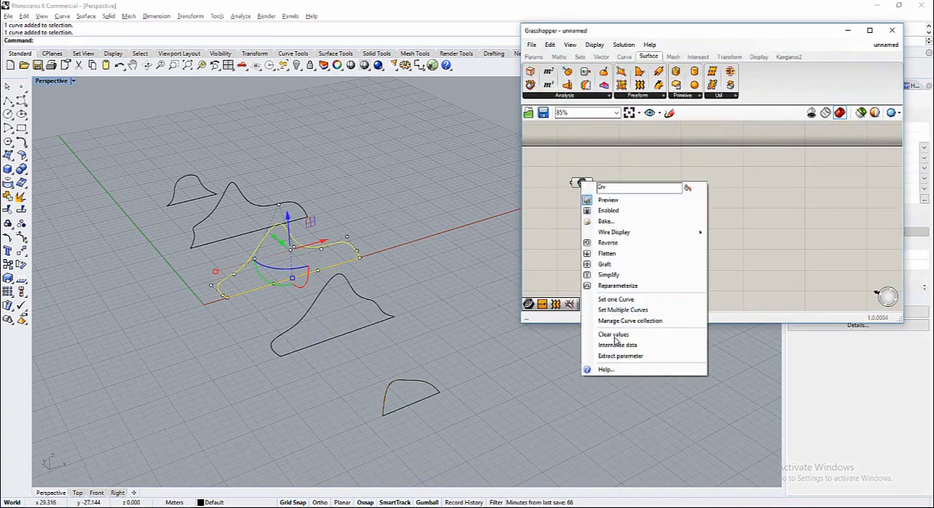
pyautogui.click(614, 335)
pyautogui.rightClick(586, 182)
pyautogui.click(619, 335)
# Reference all five closed profiles, in order from Y -30 m to Y 30 m, in the Curve parameter and connect it to Loft's C input
pyautogui.rightClick(581, 182)
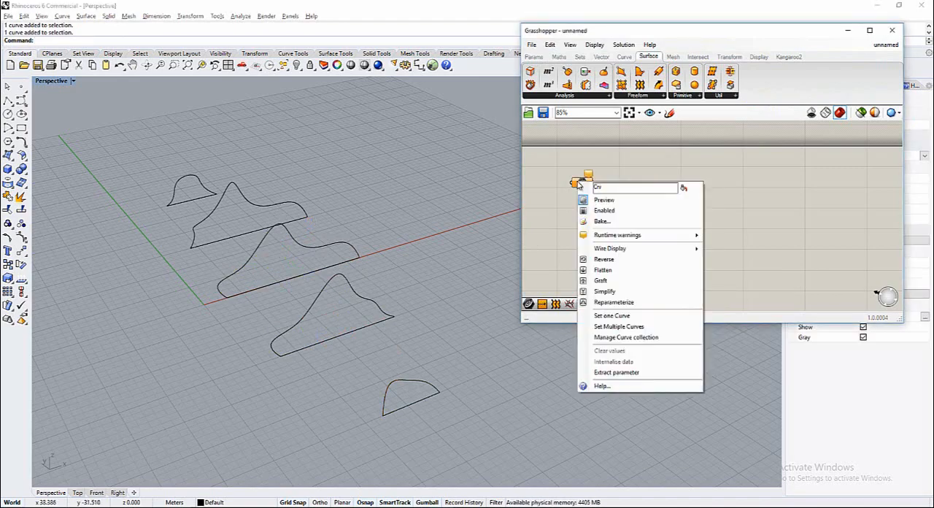
pyautogui.click(624, 327)
pyautogui.click(437, 391)
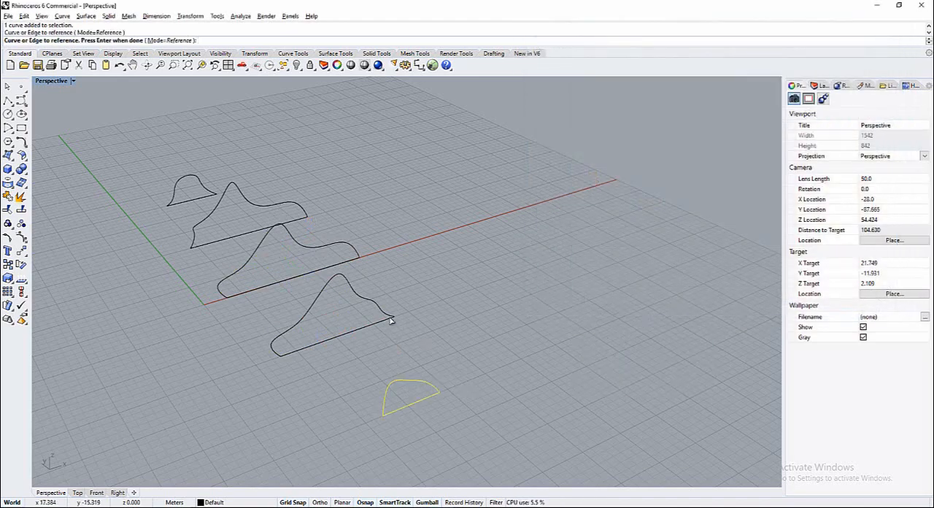
pyautogui.click(392, 316)
pyautogui.click(324, 240)
pyautogui.click(307, 217)
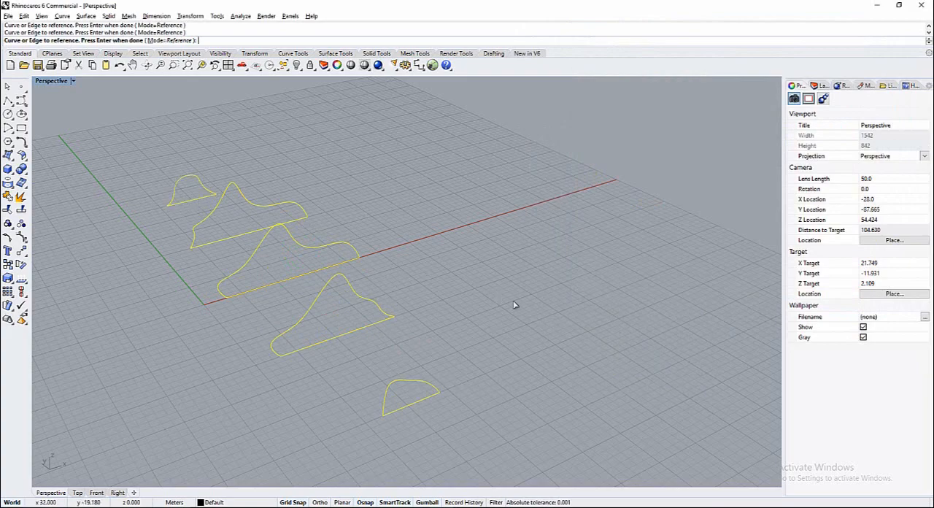
pyautogui.press('Return')
pyautogui.moveTo(593, 182); pyautogui.dragTo(627, 194)
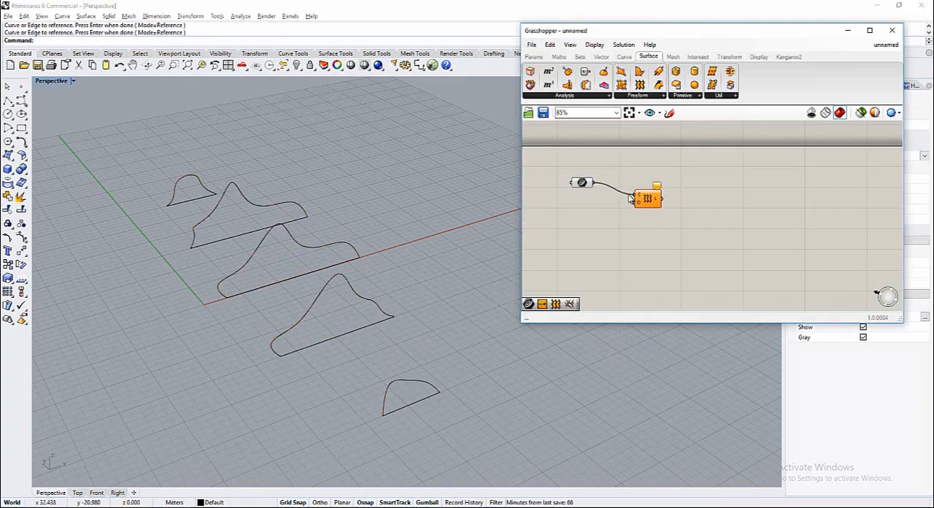
# Restore the four-viewport layout and, in the Front view, move two control points on the low-X side of the Y 15 m profile toward negative X
pyautogui.moveTo(433, 329); pyautogui.dragTo(451, 318, button='right')
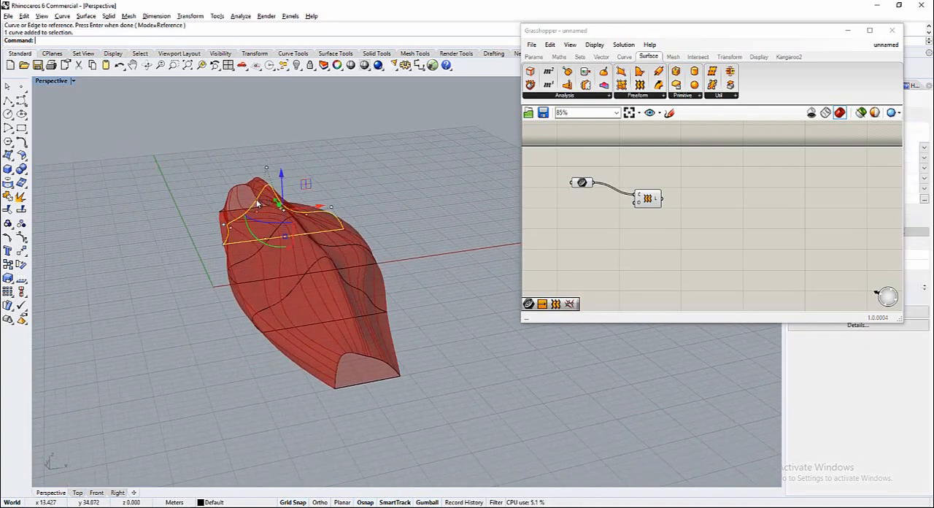
pyautogui.scroll(7, 285, 210)
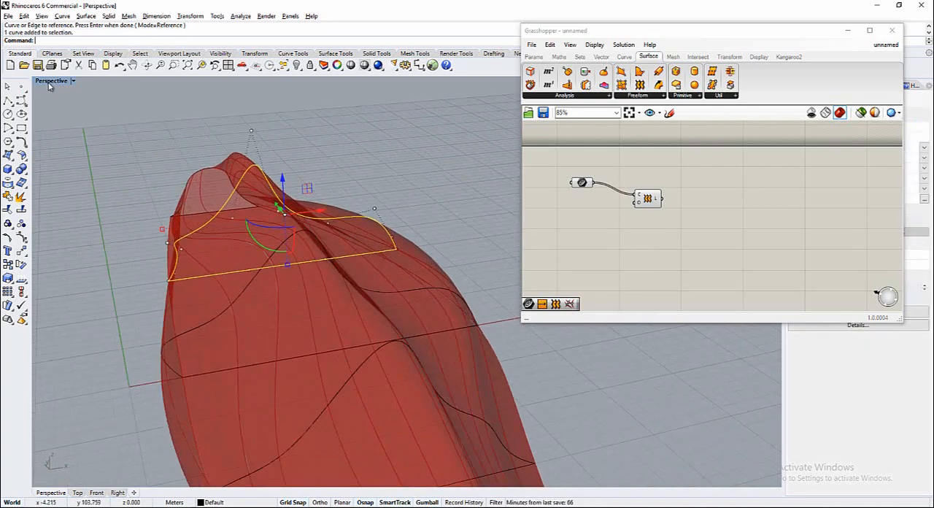
pyautogui.doubleClick(50, 82)
pyautogui.scroll(3, 250, 385)
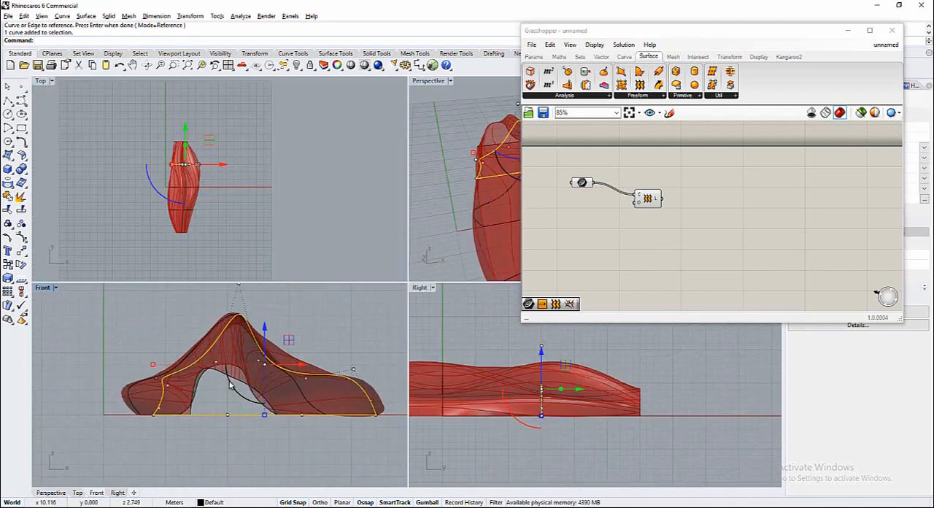
pyautogui.click(156, 414)
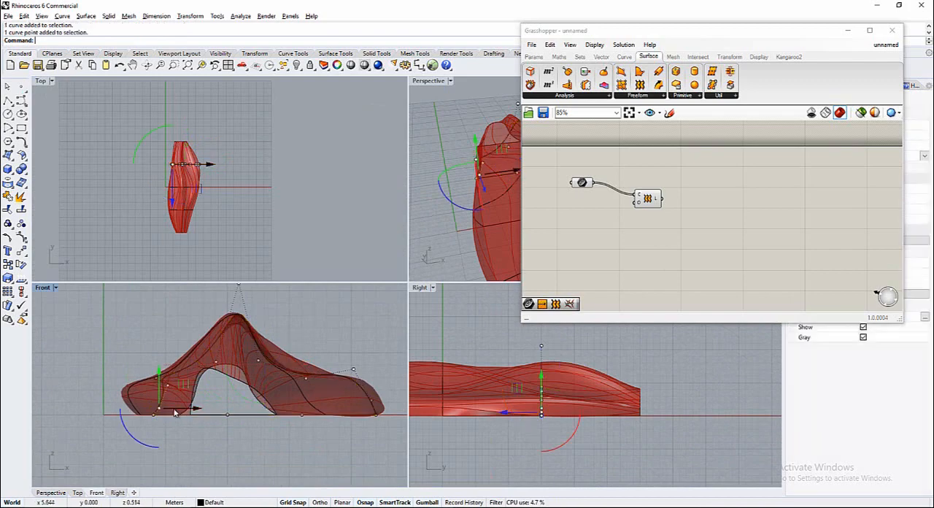
pyautogui.moveTo(189, 412); pyautogui.dragTo(173, 410)
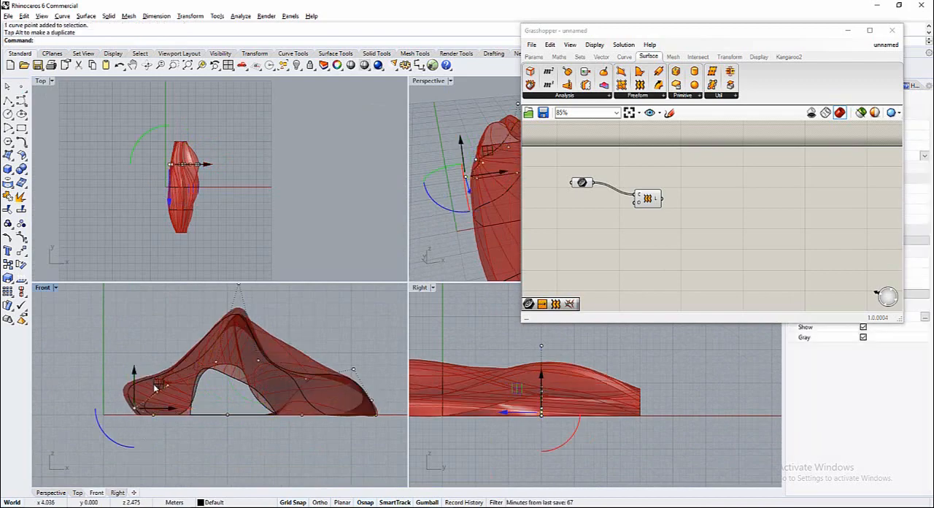
pyautogui.scroll(1, 161, 390)
pyautogui.click(170, 387)
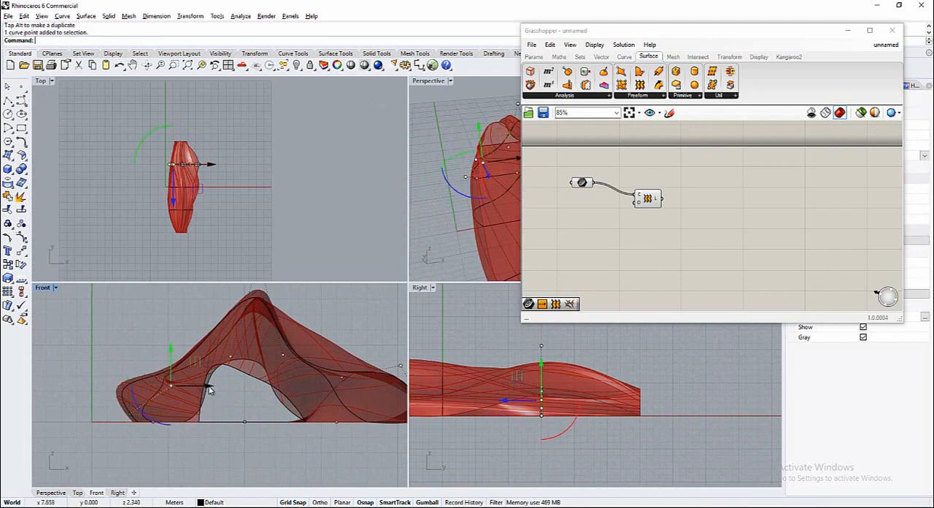
pyautogui.moveTo(208, 391); pyautogui.dragTo(195, 391)
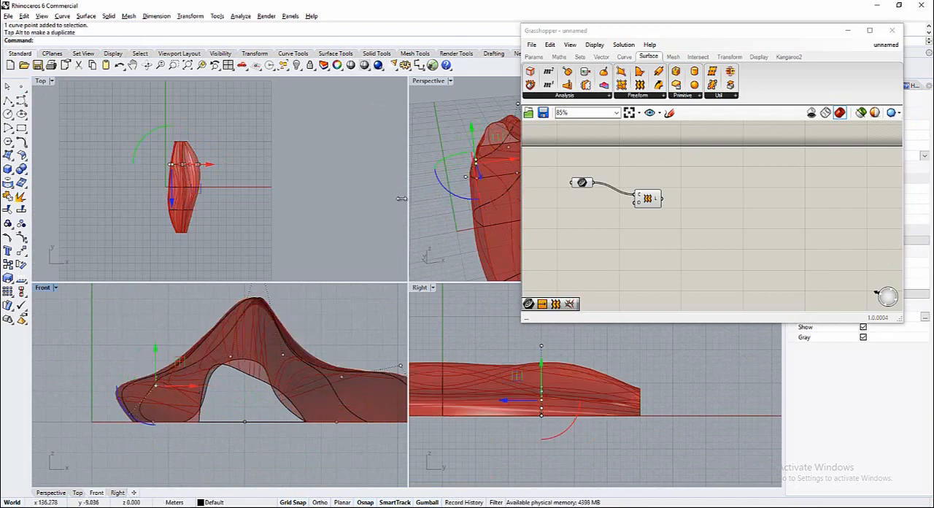
# Move the Grasshopper window off the Perspective view and lower the peak control point of the Y -15 m profile in the Front view
pyautogui.moveTo(437, 199); pyautogui.dragTo(460, 201, button='right')
pyautogui.moveTo(807, 30); pyautogui.dragTo(837, 256)
pyautogui.moveTo(655, 184); pyautogui.dragTo(520, 180, button='right')
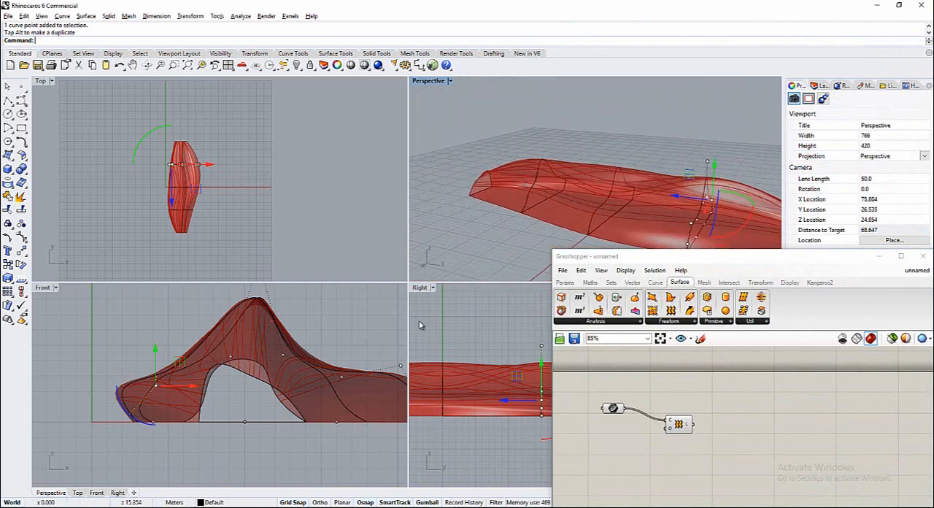
pyautogui.click(531, 193)
pyautogui.scroll(-2, 187, 415)
pyautogui.moveTo(192, 417); pyautogui.dragTo(179, 444, button='right')
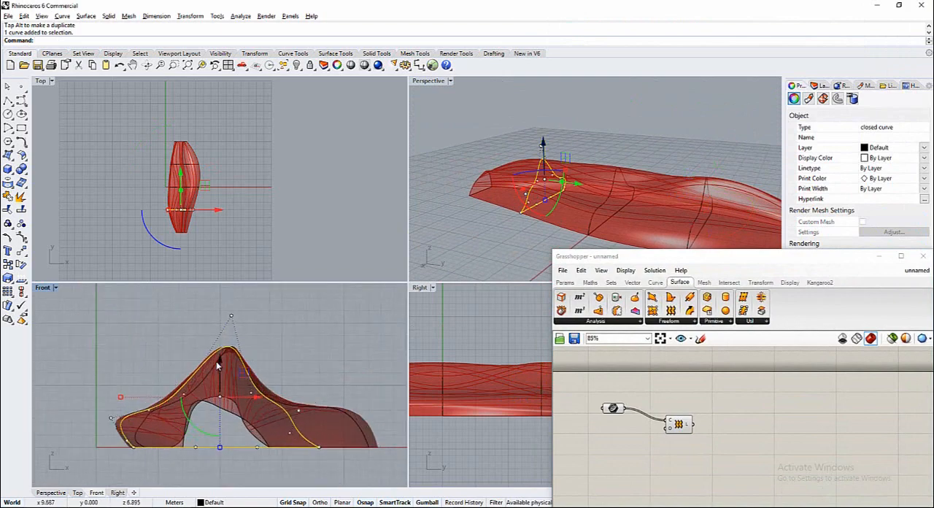
pyautogui.click(231, 318)
pyautogui.scroll(-1, 242, 295)
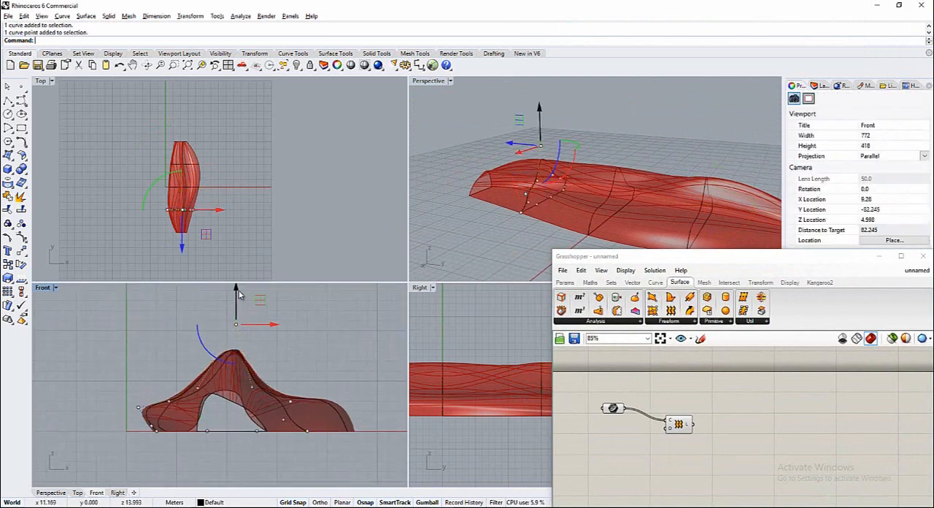
pyautogui.moveTo(236, 291); pyautogui.dragTo(234, 337)
pyautogui.moveTo(502, 230)
pyautogui.mouseDown(button='right')
pyautogui.moveTo(551, 219)
pyautogui.moveTo(511, 233)
pyautogui.mouseUp(button='right')
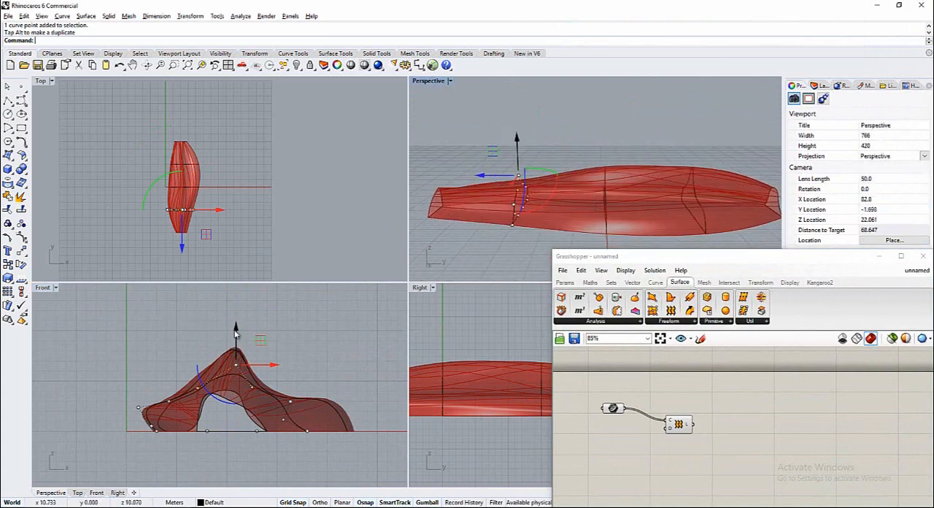
pyautogui.moveTo(236, 330); pyautogui.dragTo(236, 341)
pyautogui.moveTo(500, 237); pyautogui.dragTo(413, 234, button='right')
pyautogui.click(301, 335)
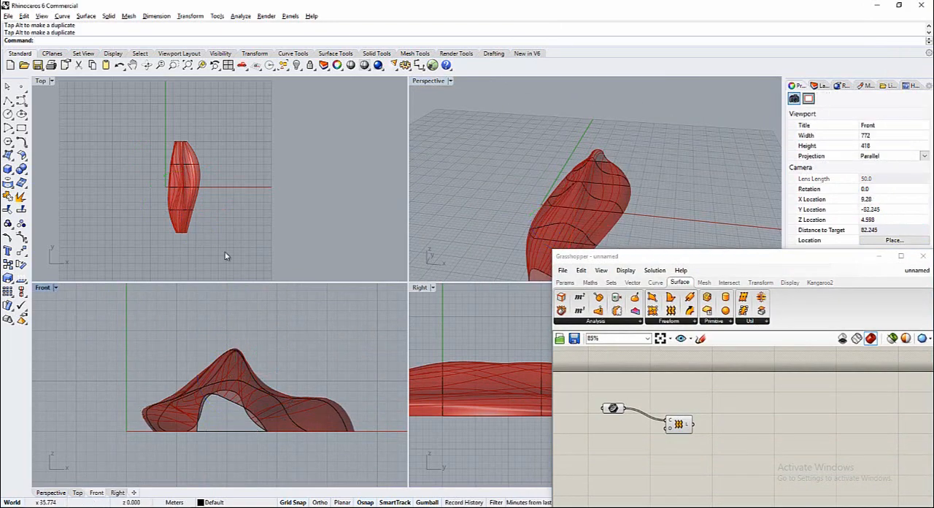
# Lower the control point on the low-X slope of the Y 0 m profile, between its foot and peak, in the Front view
pyautogui.scroll(3, 596, 190)
pyautogui.moveTo(596, 190); pyautogui.dragTo(613, 156, button='right')
pyautogui.click(613, 156)
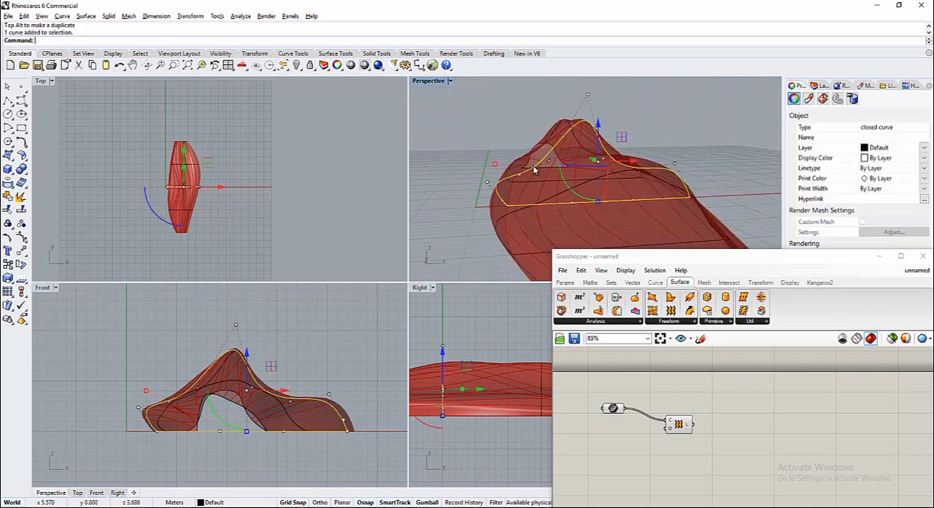
pyautogui.scroll(8, 169, 405)
pyautogui.click(230, 372)
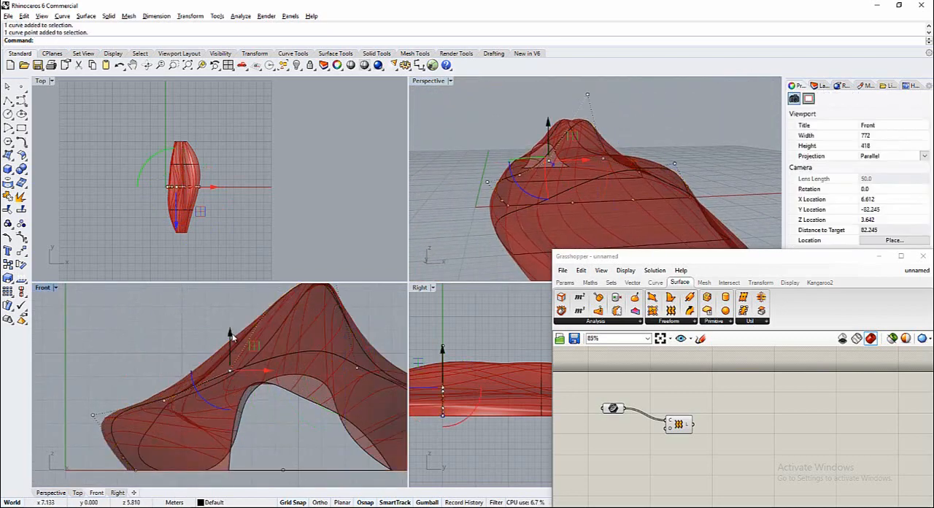
pyautogui.moveTo(230, 335); pyautogui.dragTo(230, 367)
pyautogui.moveTo(526, 221); pyautogui.dragTo(513, 231, button='right')
pyautogui.scroll(-13, 513, 232)
pyautogui.click(470, 237)
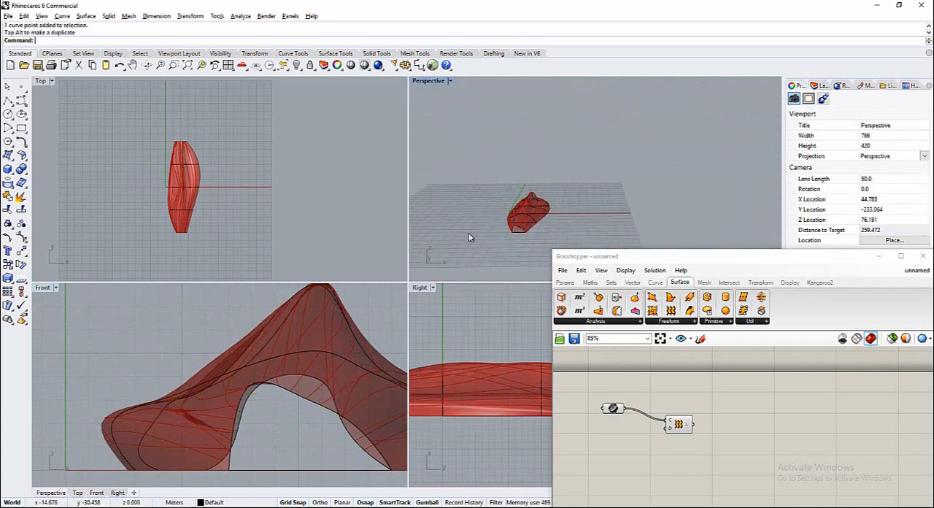
# Maximize the Perspective viewport with the Grasshopper window moved aside and examine the lofted form from several sides
pyautogui.moveTo(695, 262); pyautogui.dragTo(210, 172)
pyautogui.scroll(10, 510, 230)
pyautogui.moveTo(511, 230)
pyautogui.mouseDown(button='right')
pyautogui.moveTo(565, 204)
pyautogui.moveTo(524, 202)
pyautogui.moveTo(540, 227)
pyautogui.moveTo(498, 228)
pyautogui.mouseUp(button='right')
pyautogui.scroll(-8, 499, 228)
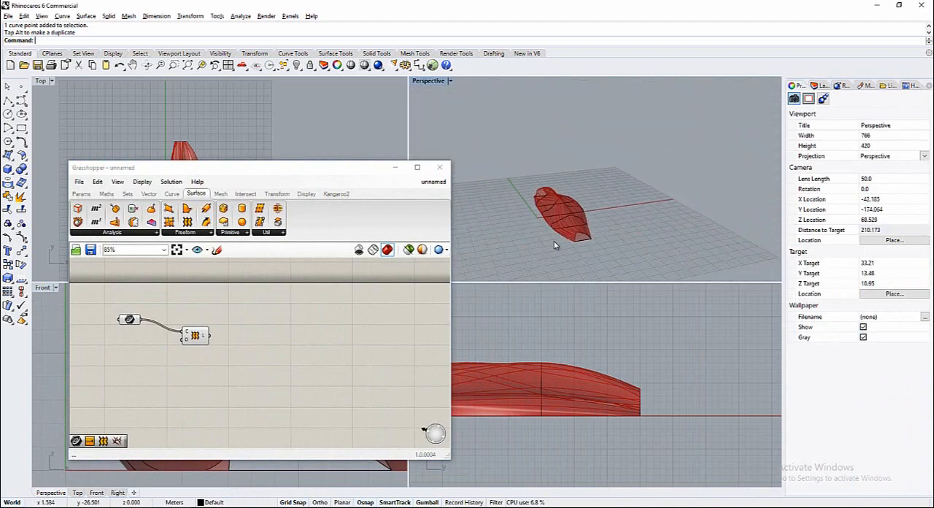
pyautogui.moveTo(555, 244); pyautogui.dragTo(634, 240, button='right')
pyautogui.doubleClick(431, 85)
pyautogui.moveTo(383, 170); pyautogui.dragTo(772, 129)
pyautogui.keyDown('shift'); pyautogui.moveTo(414, 358); pyautogui.dragTo(324, 389, button='right'); pyautogui.keyUp('shift')
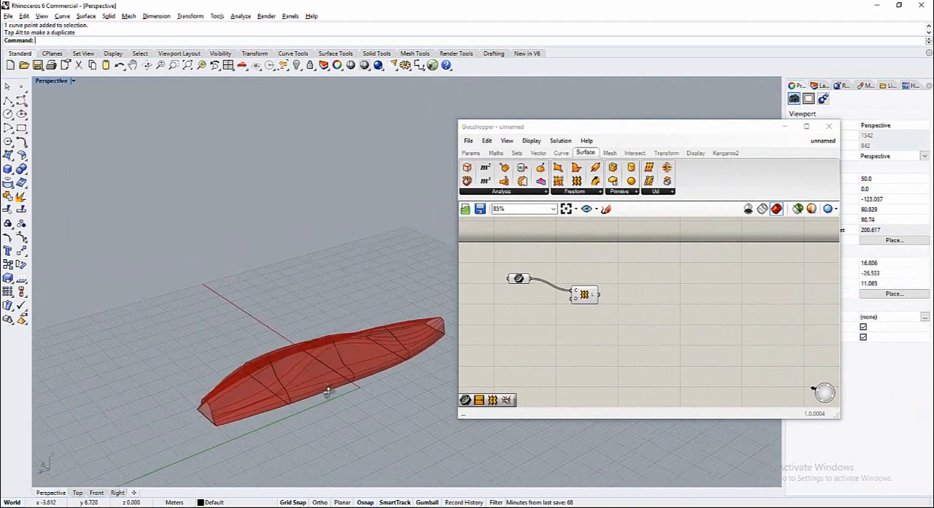
pyautogui.scroll(4, 264, 420)
pyautogui.moveTo(692, 126); pyautogui.dragTo(780, 40)
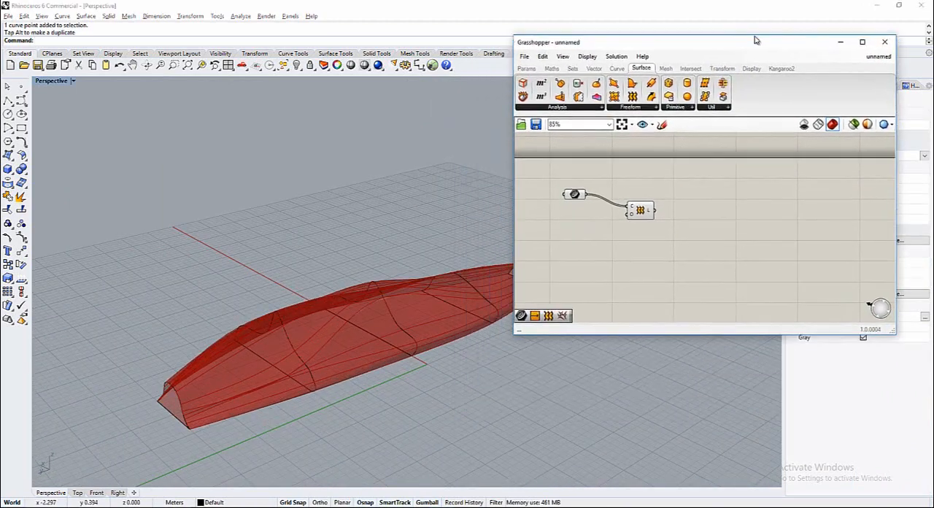
pyautogui.moveTo(440, 189); pyautogui.dragTo(409, 290, button='right')
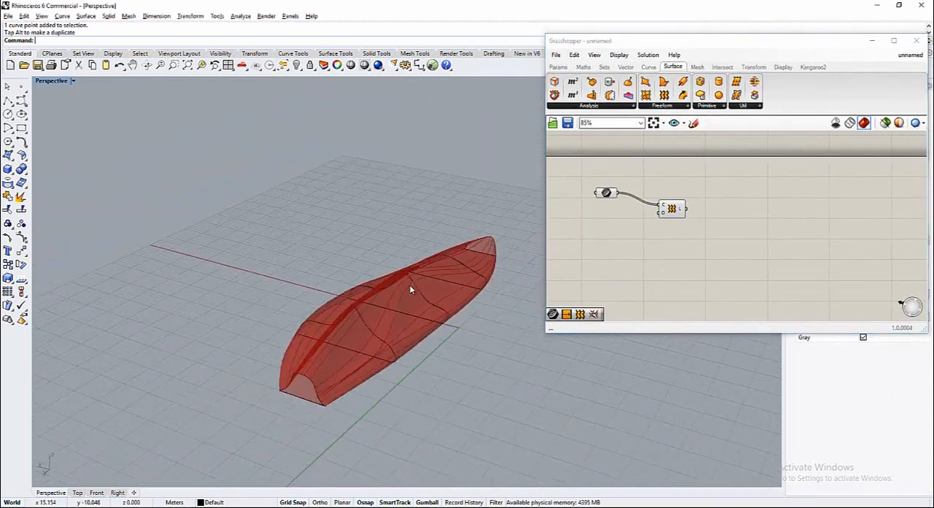
# Add a Contour component to the Grasshopper canvas and connect the Loft output to its Shape input
pyautogui.click(700, 283)
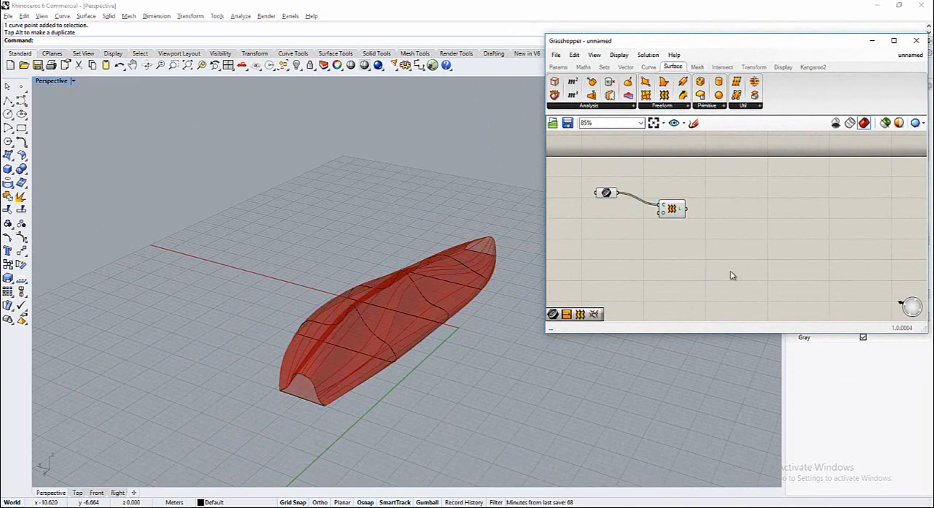
pyautogui.click(723, 66)
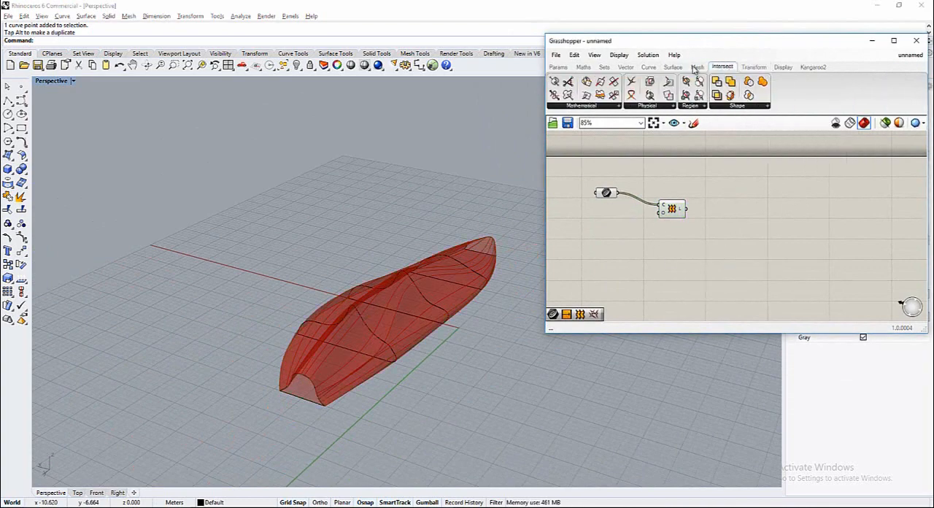
pyautogui.click(617, 105)
pyautogui.moveTo(647, 171); pyautogui.dragTo(735, 268)
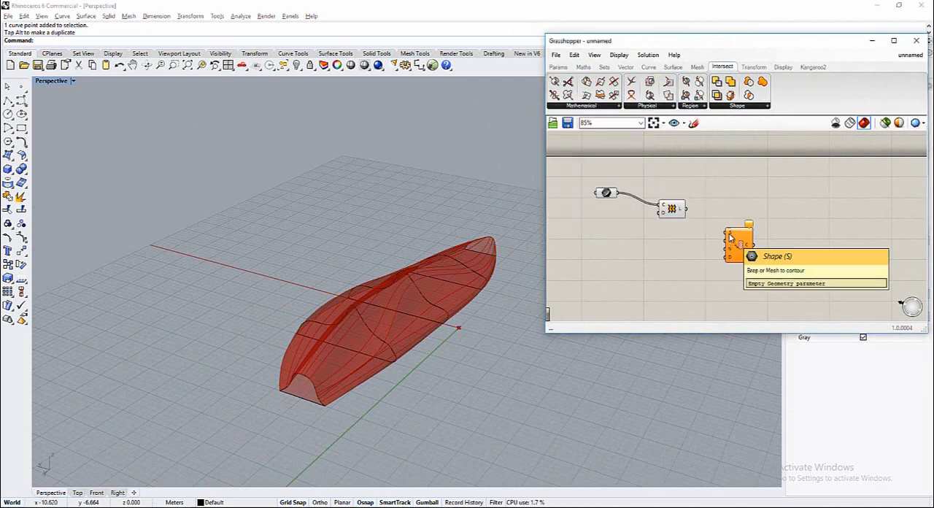
pyautogui.moveTo(732, 247); pyautogui.dragTo(742, 240)
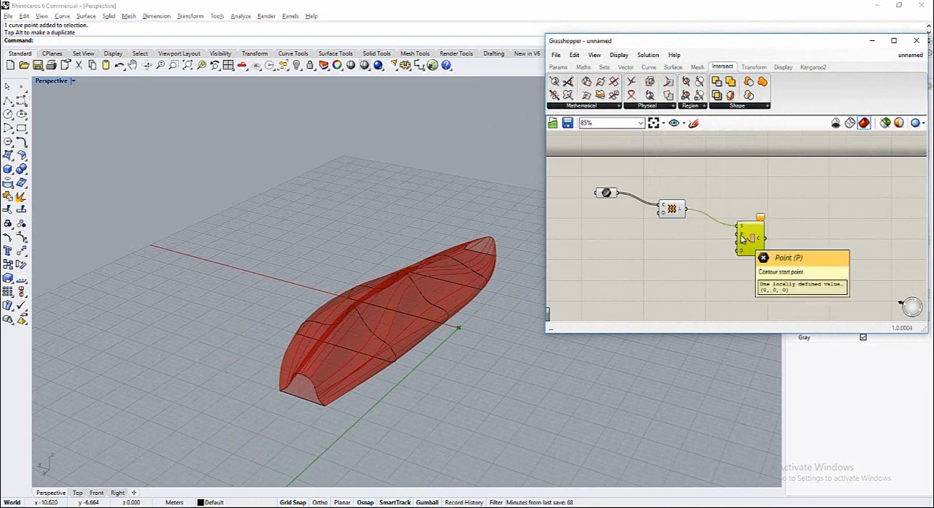
# Add a Curve parameter below the first one and reference the end profile at the positive-Y end of the loft
pyautogui.doubleClick(635, 262)
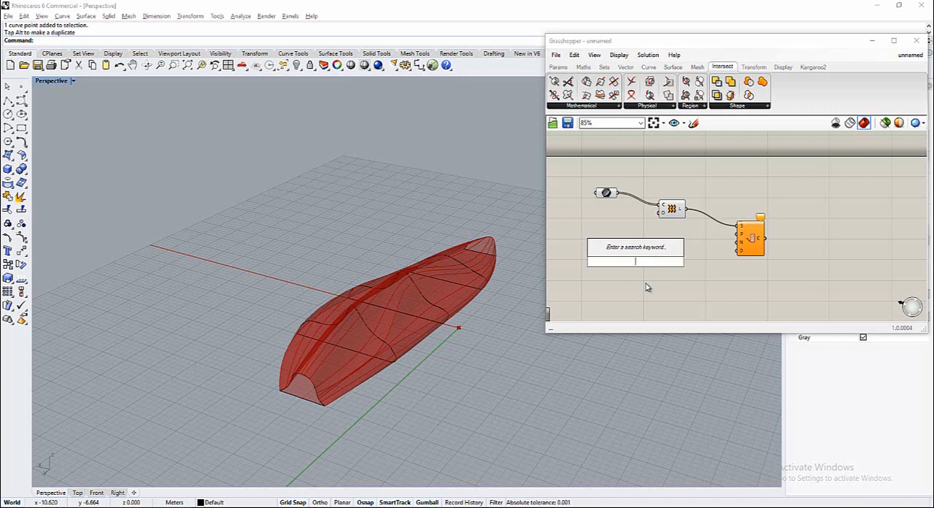
pyautogui.write('curve')
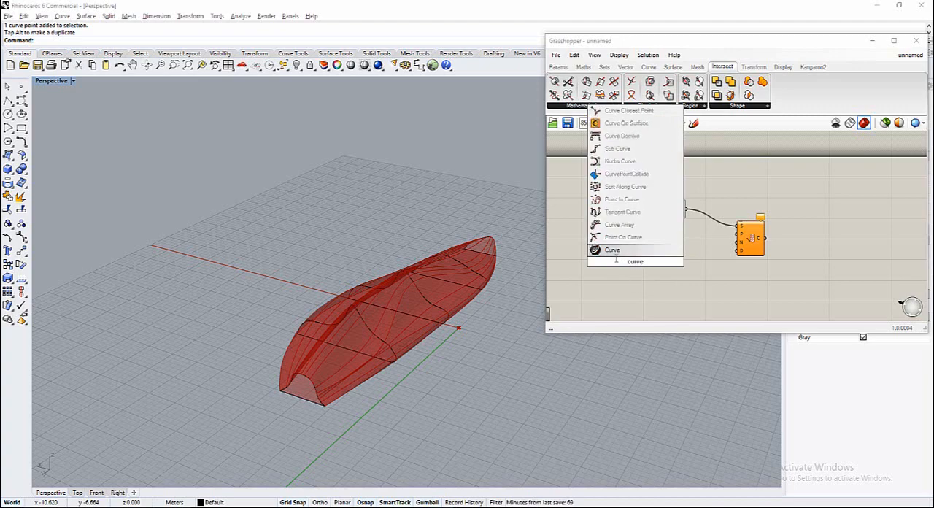
pyautogui.press('Return')
pyautogui.moveTo(642, 264); pyautogui.dragTo(654, 251)
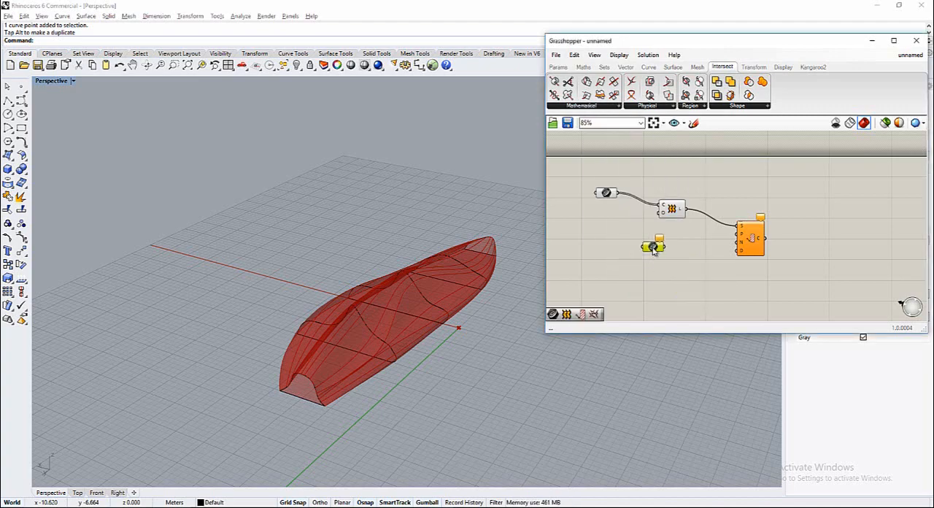
pyautogui.rightClick(655, 249)
pyautogui.click(738, 381)
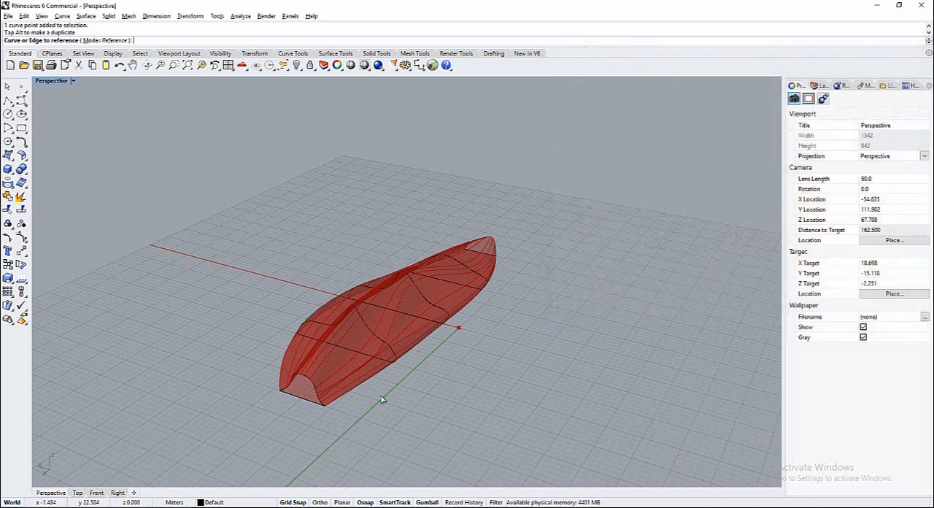
pyautogui.click(315, 403)
pyautogui.moveTo(655, 248); pyautogui.dragTo(615, 241)
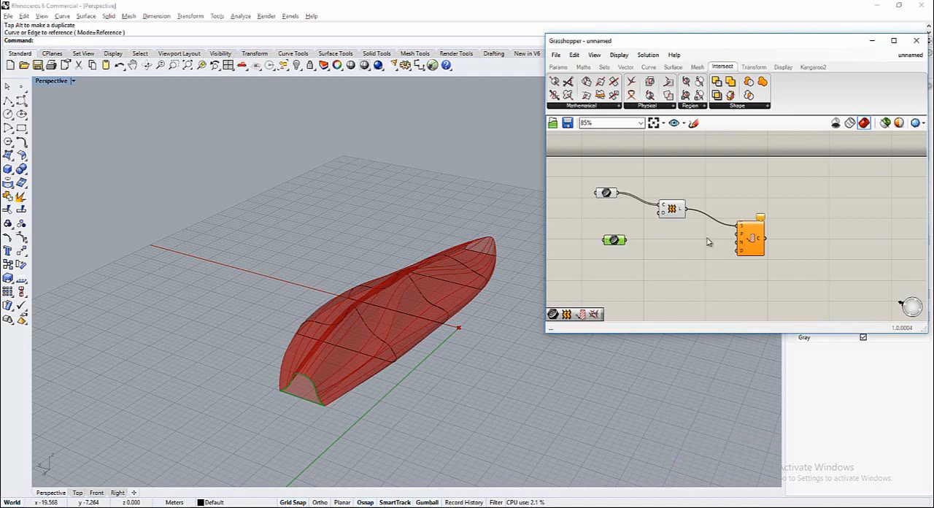
# Add an Area component fed by the end-profile curve and connect its centroid to the Contour component's Point input
pyautogui.doubleClick(632, 267)
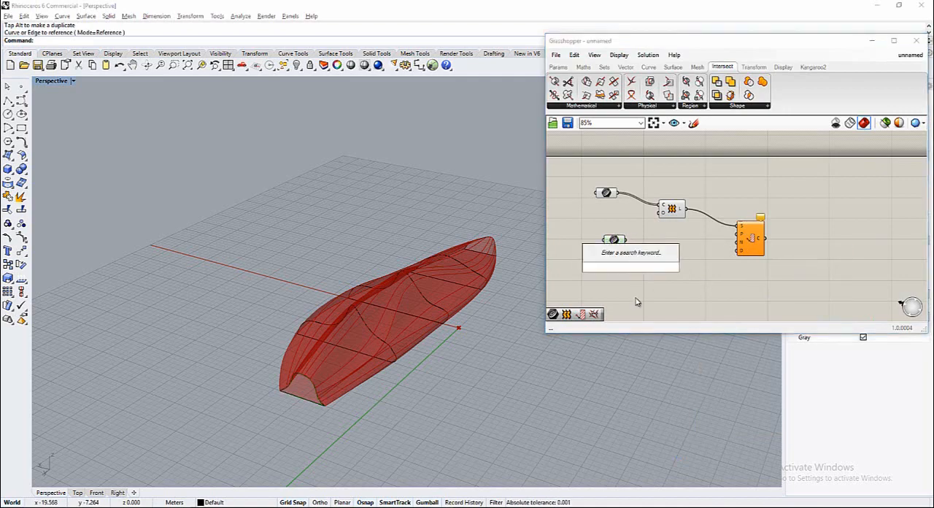
pyautogui.write('area')
pyautogui.press('Return')
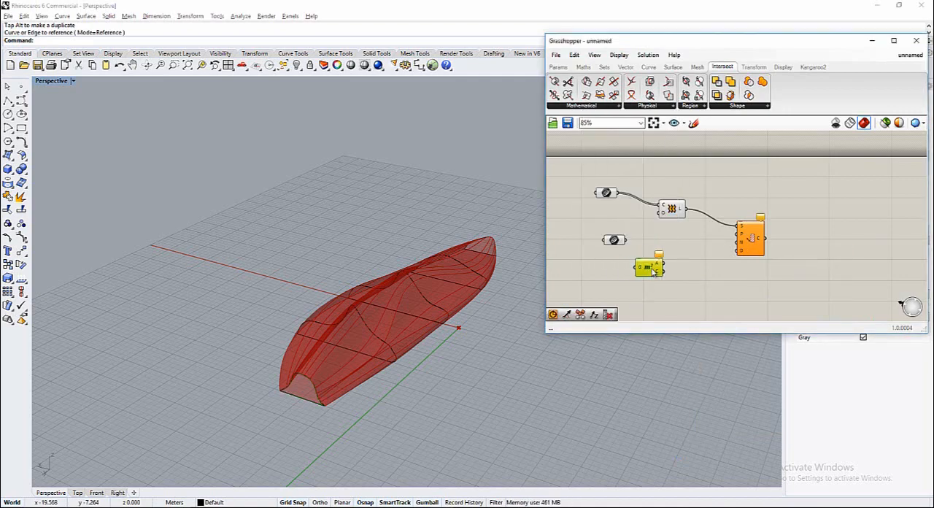
pyautogui.moveTo(684, 260); pyautogui.dragTo(660, 249)
pyautogui.click(656, 267)
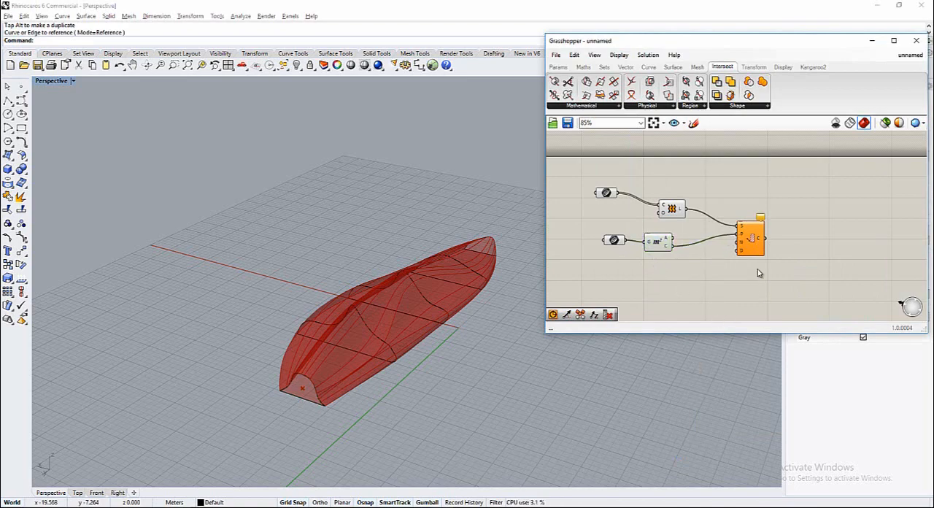
pyautogui.moveTo(743, 249)
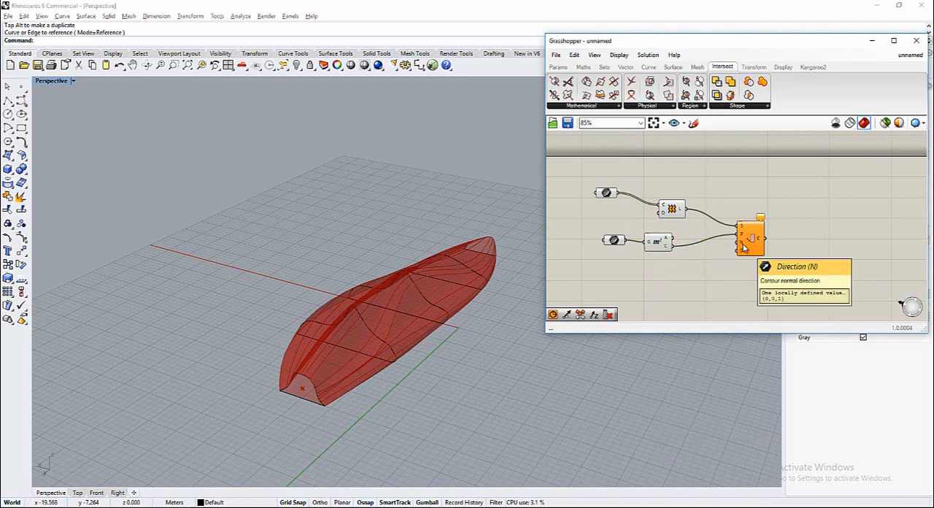
# Add a Unit Y vector below the Area component and connect it to the Contour component's Normal input
pyautogui.doubleClick(655, 284)
pyautogui.write('y')
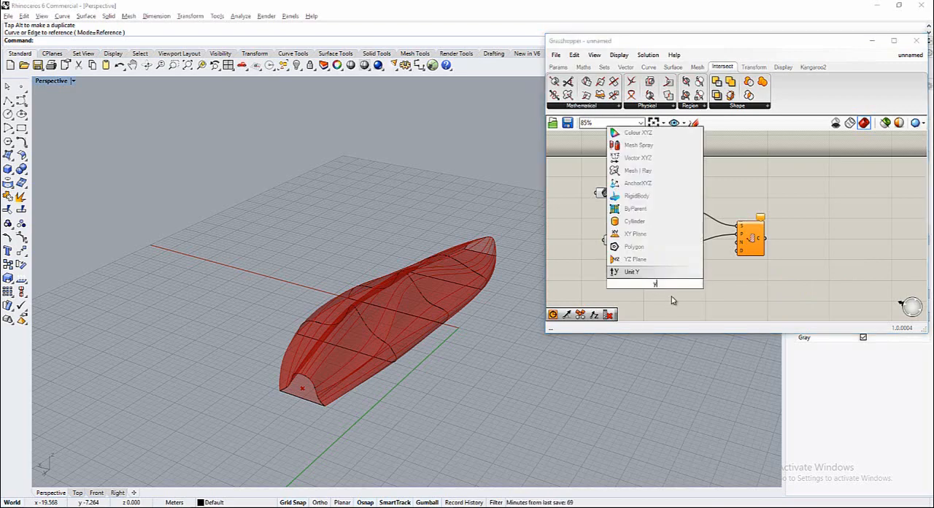
pyautogui.press('Return')
pyautogui.moveTo(669, 284); pyautogui.dragTo(736, 247)
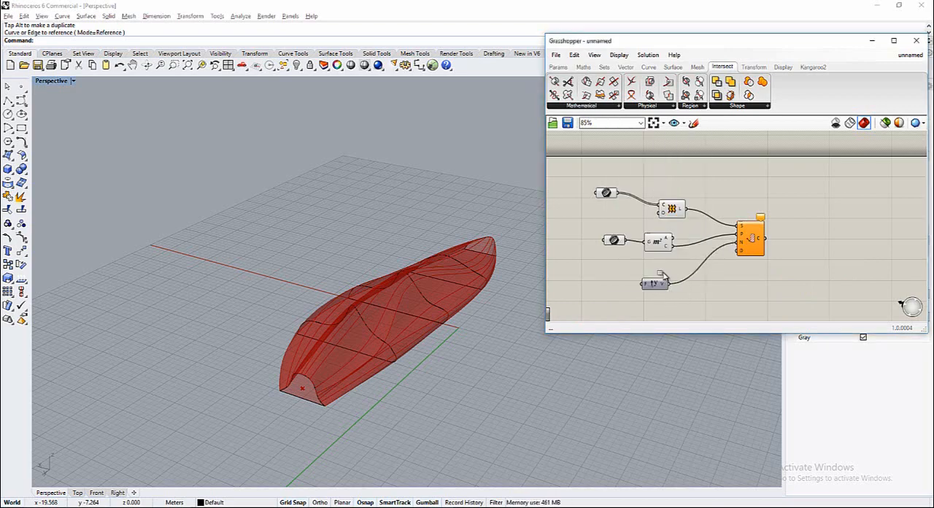
pyautogui.moveTo(665, 285); pyautogui.dragTo(664, 264)
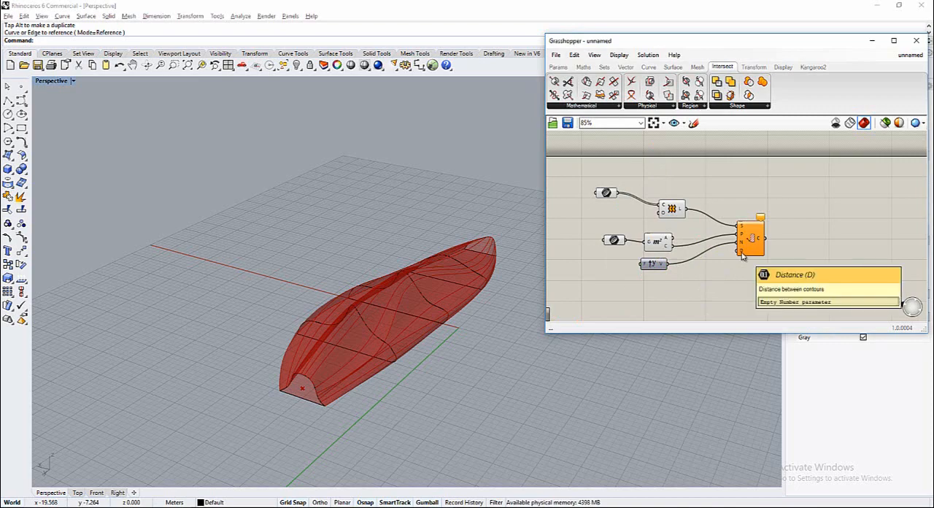
# Add a number slider with the value 1 and connect it to the Contour component's Distance input
pyautogui.doubleClick(653, 295)
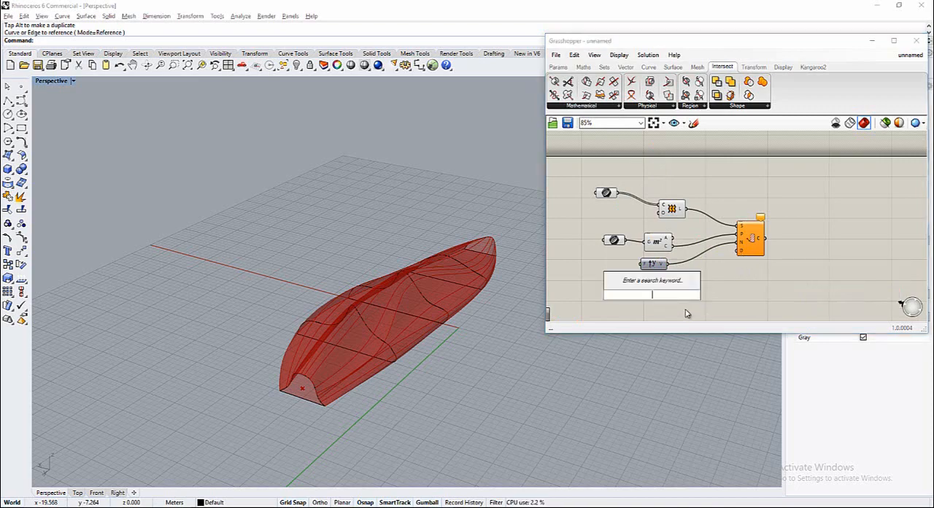
pyautogui.write('slider')
pyautogui.press('Return')
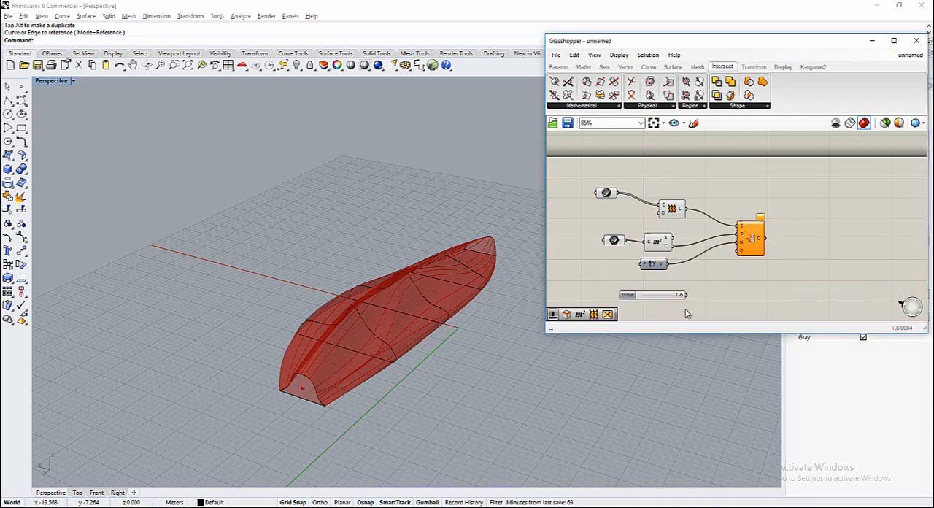
pyautogui.moveTo(731, 264); pyautogui.dragTo(738, 251)
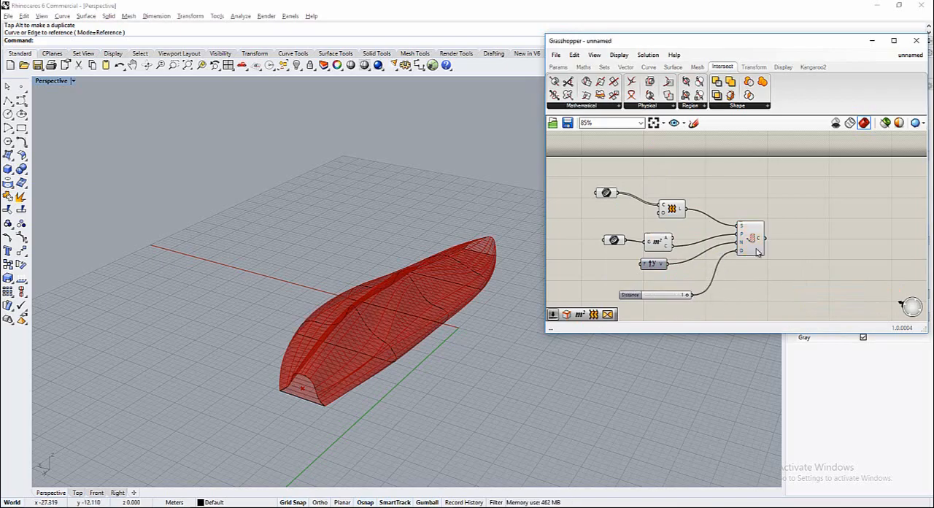
# Inspect the contoured form and add an Extrude component after the Contour component on the canvas
pyautogui.moveTo(443, 368)
pyautogui.mouseDown(button='right')
pyautogui.moveTo(280, 383)
pyautogui.moveTo(209, 302)
pyautogui.moveTo(407, 277)
pyautogui.moveTo(184, 302)
pyautogui.moveTo(299, 313)
pyautogui.moveTo(286, 256)
pyautogui.moveTo(405, 337)
pyautogui.moveTo(369, 327)
pyautogui.moveTo(561, 352)
pyautogui.moveTo(408, 341)
pyautogui.mouseUp(button='right')
pyautogui.click(740, 289)
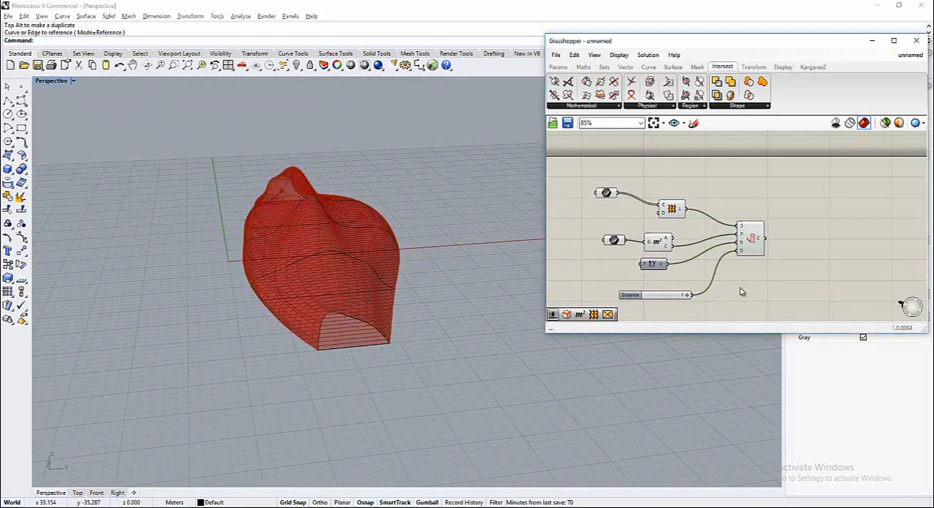
pyautogui.click(757, 248)
pyautogui.scroll(-2, 602, 260)
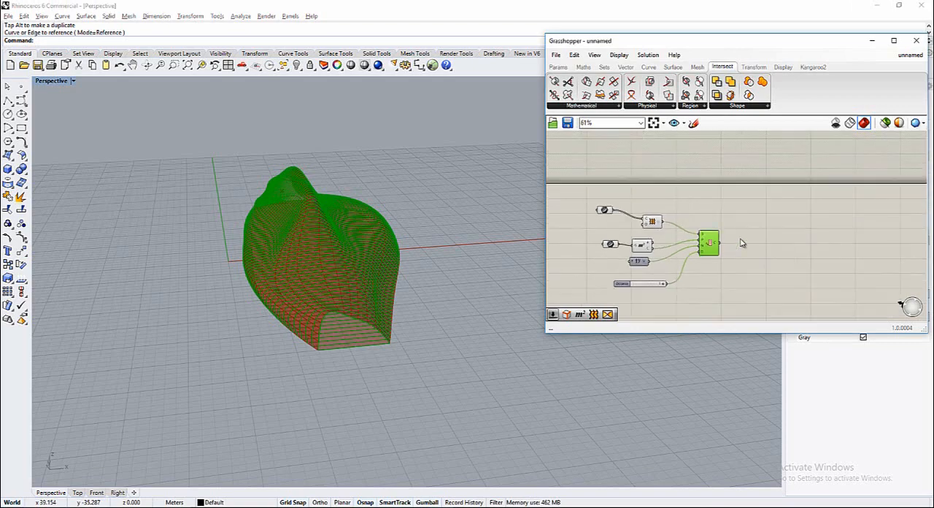
pyautogui.scroll(2, 741, 242)
pyautogui.doubleClick(772, 252)
pyautogui.write('extr')
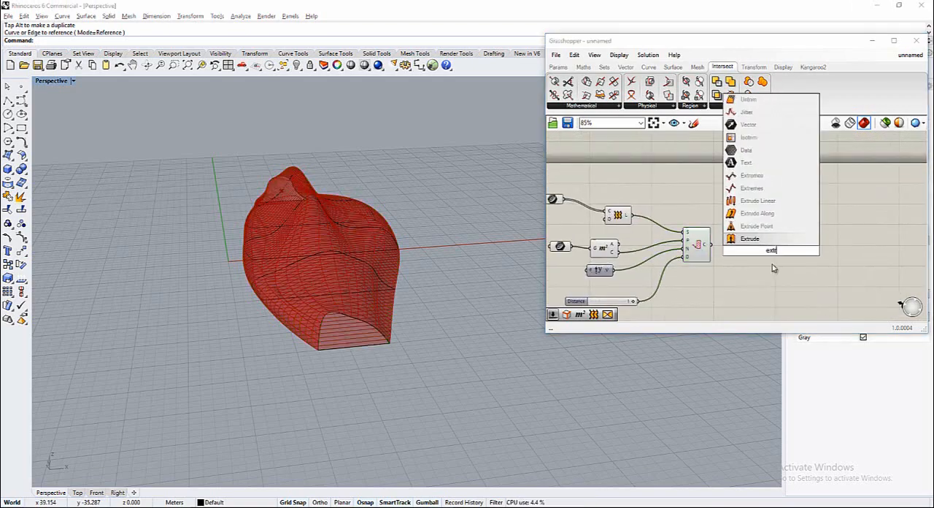
pyautogui.press('Return')
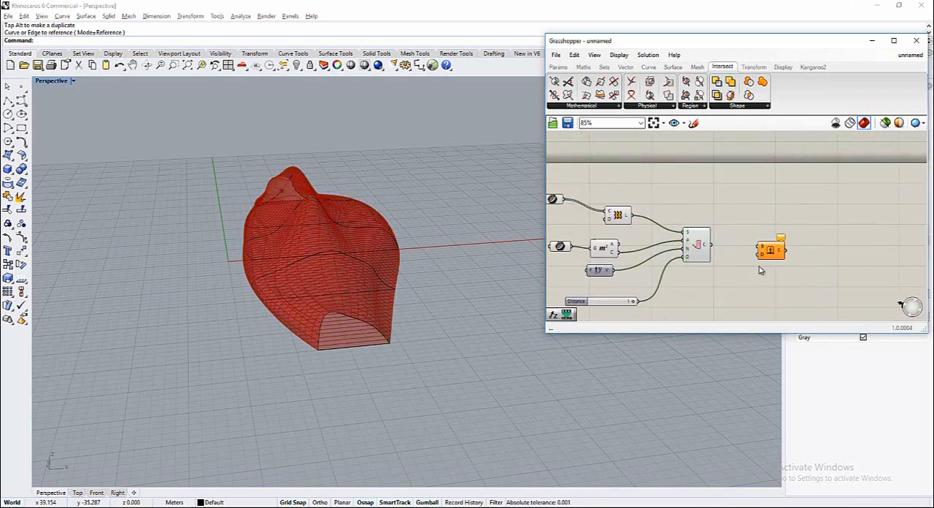
pyautogui.click(673, 67)
pyautogui.click(685, 108)
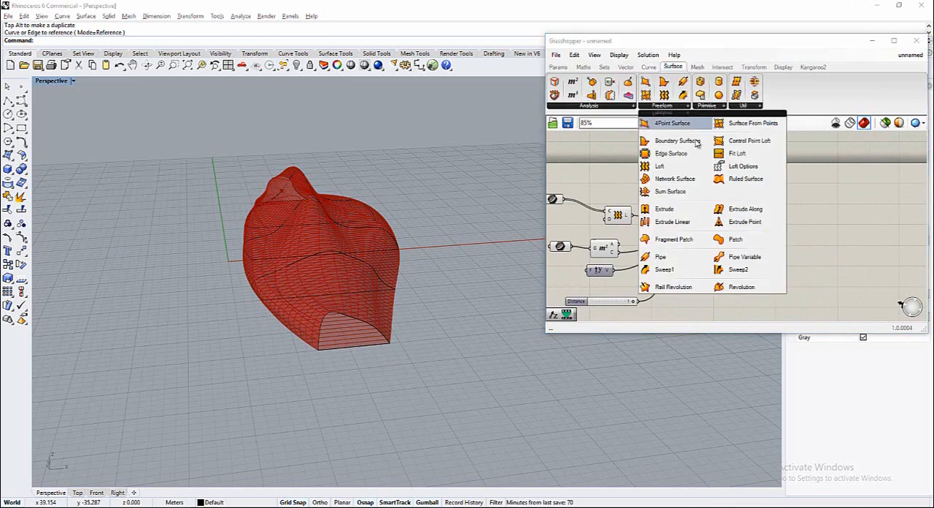
pyautogui.moveTo(689, 227); pyautogui.dragTo(772, 248)
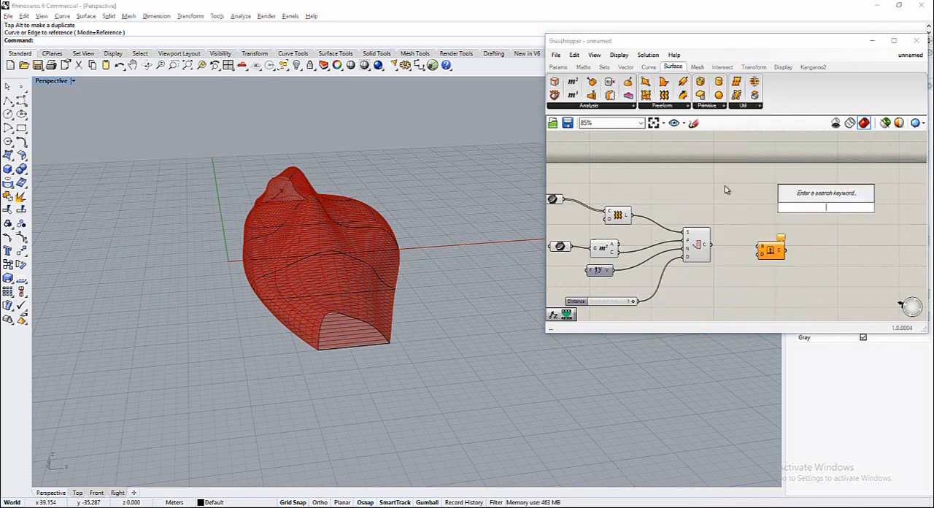
pyautogui.click(618, 216)
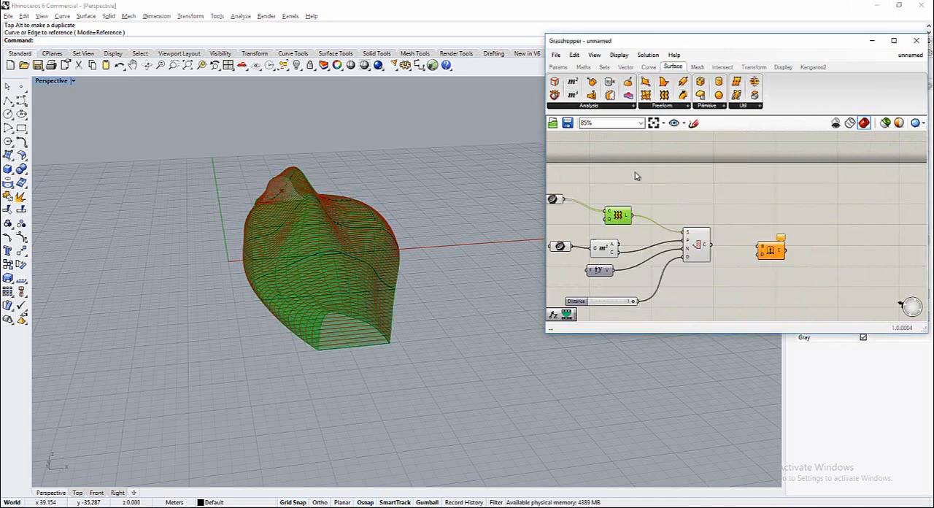
pyautogui.click(679, 108)
pyautogui.click(737, 273)
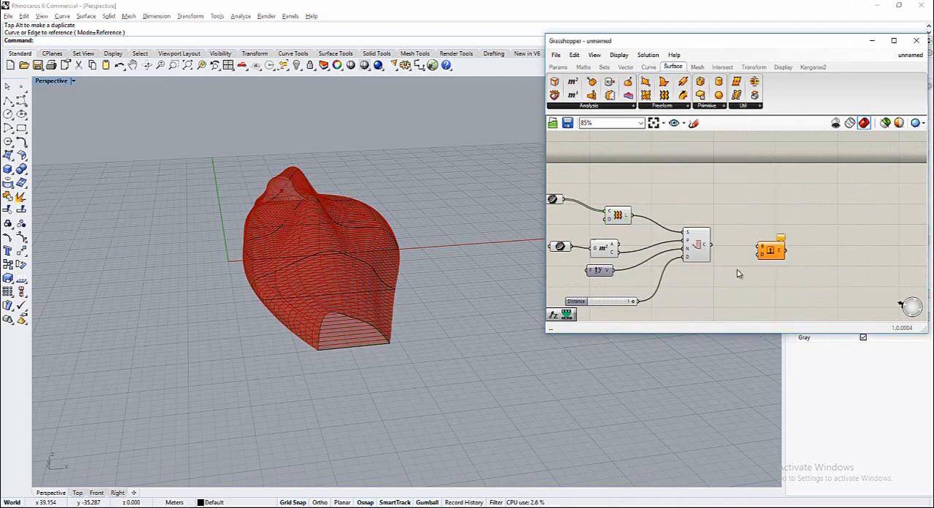
pyautogui.click(606, 250)
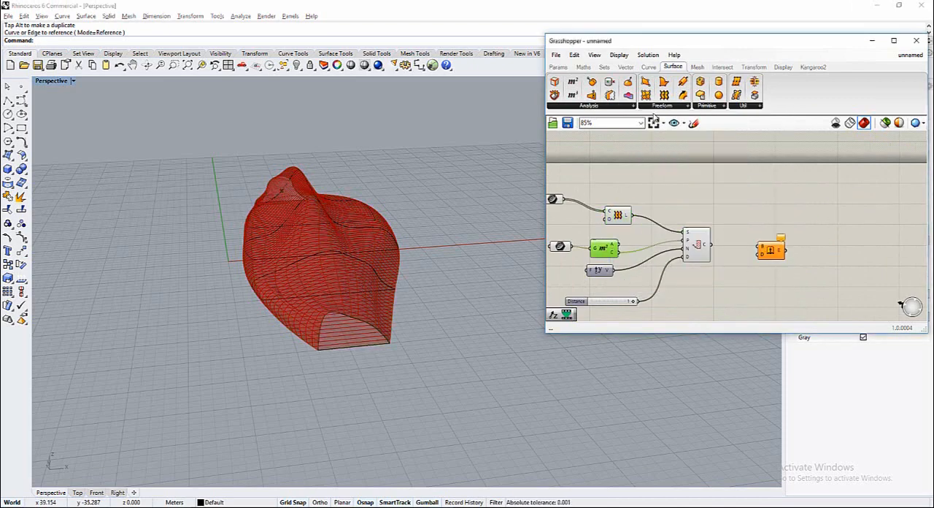
pyautogui.click(587, 106)
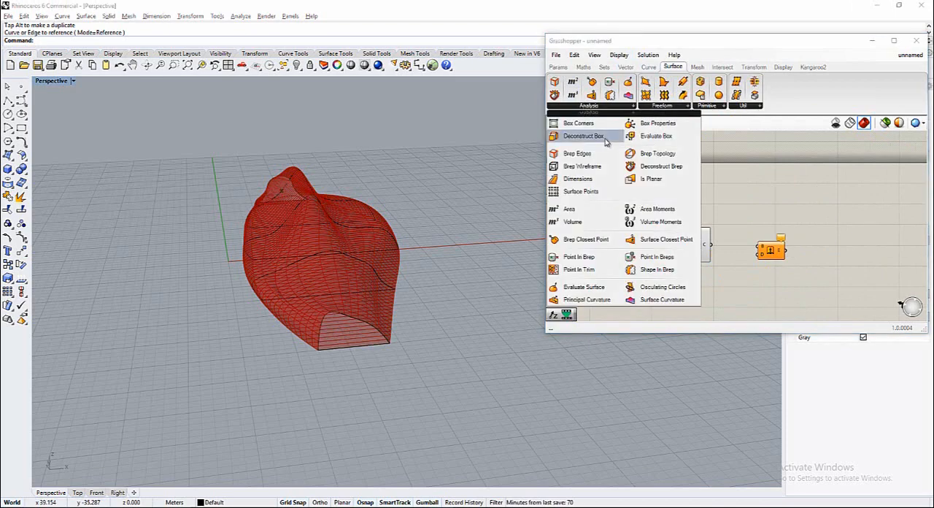
pyautogui.click(756, 262)
pyautogui.moveTo(692, 288); pyautogui.dragTo(705, 276, button='right')
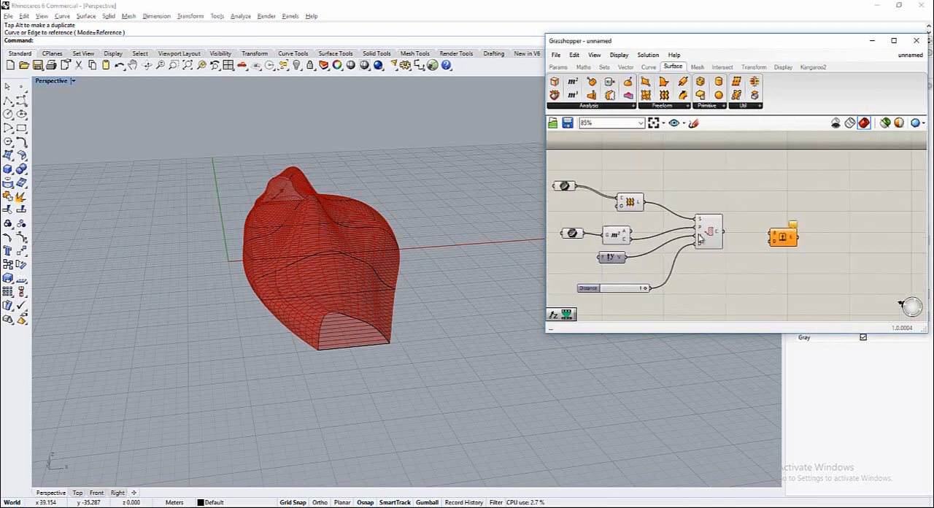
pyautogui.click(626, 67)
pyautogui.click(654, 108)
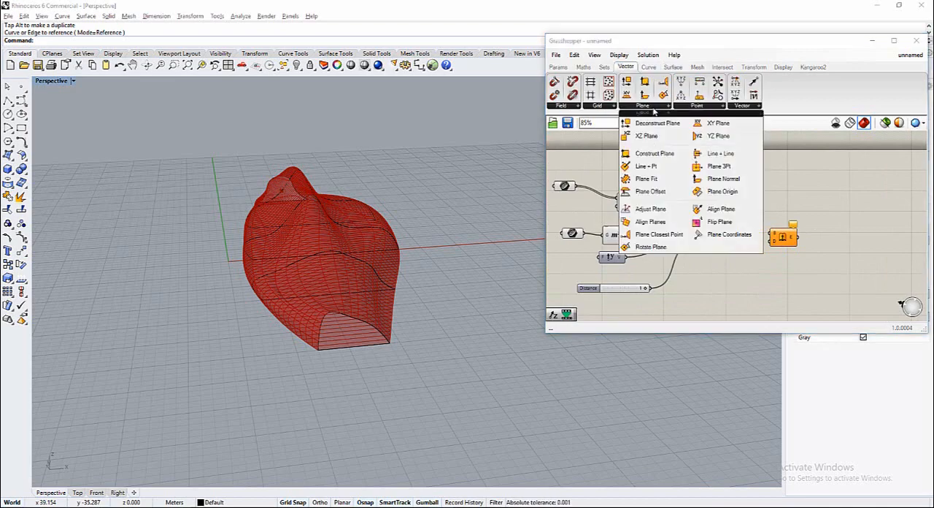
pyautogui.click(745, 106)
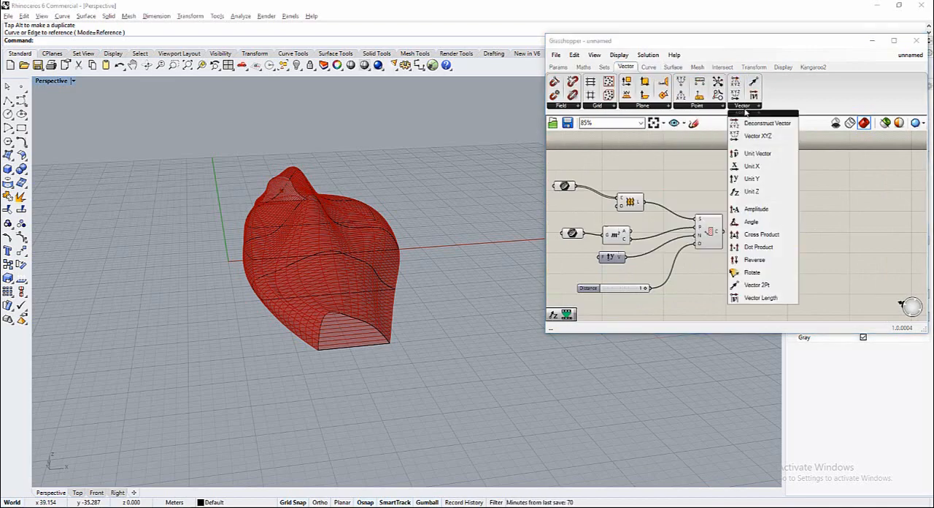
pyautogui.click(752, 191)
pyautogui.click(778, 235)
# Connect the Contour component's curve output to the Extrude component's Base input and view the form from another side
pyautogui.scroll(1, 740, 267)
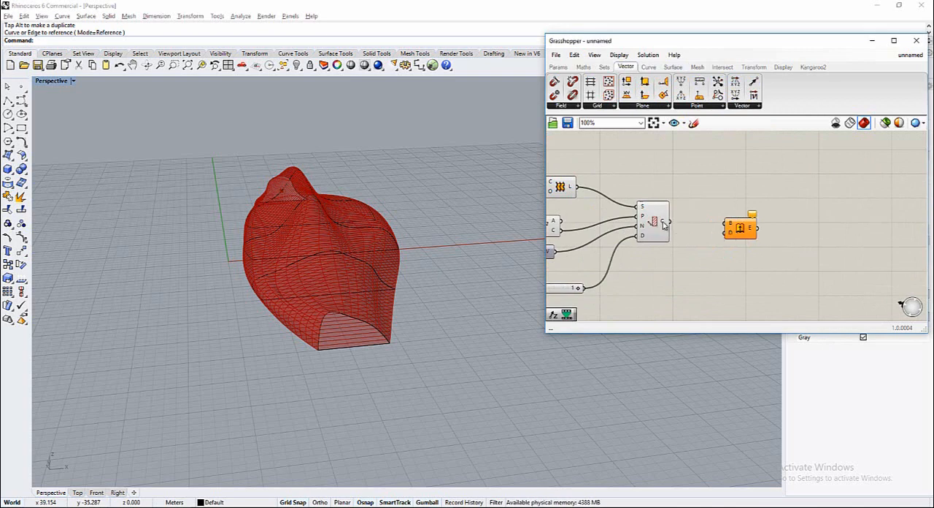
pyautogui.moveTo(684, 223); pyautogui.dragTo(777, 234)
pyautogui.click(734, 266)
pyautogui.moveTo(312, 321); pyautogui.dragTo(381, 334, button='right')
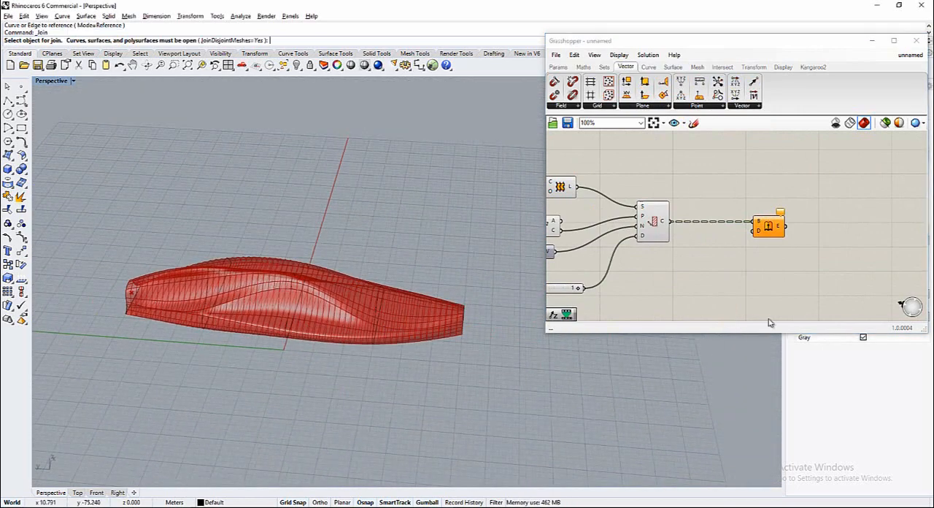
# Add a second Unit Y vector below the Extrude component and connect it to the Extrude component's Direction input
pyautogui.doubleClick(798, 255)
pyautogui.scroll(-3, 720, 226)
pyautogui.scroll(1, 686, 239)
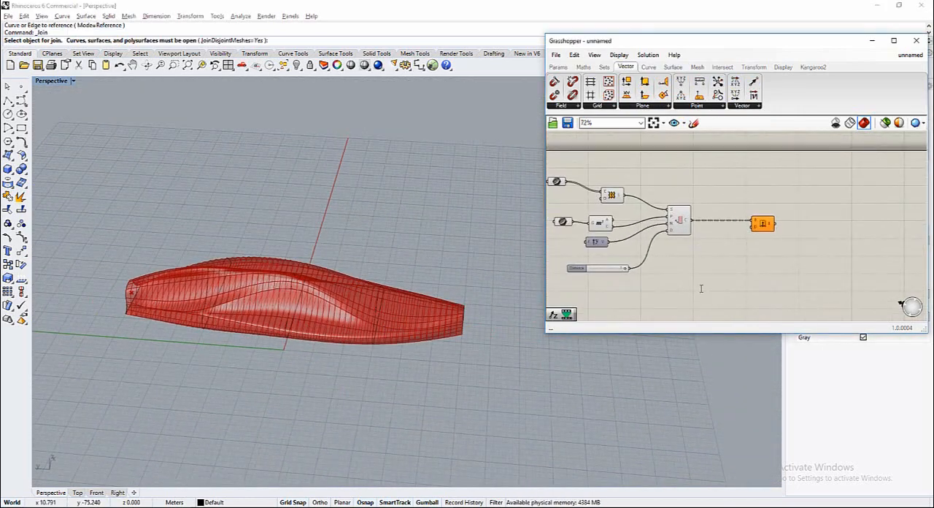
pyautogui.doubleClick(753, 292)
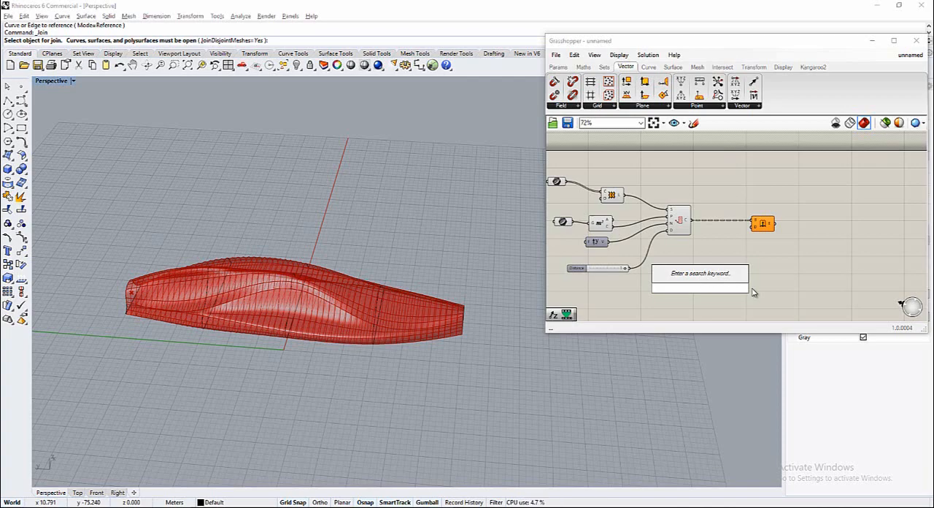
pyautogui.write('y')
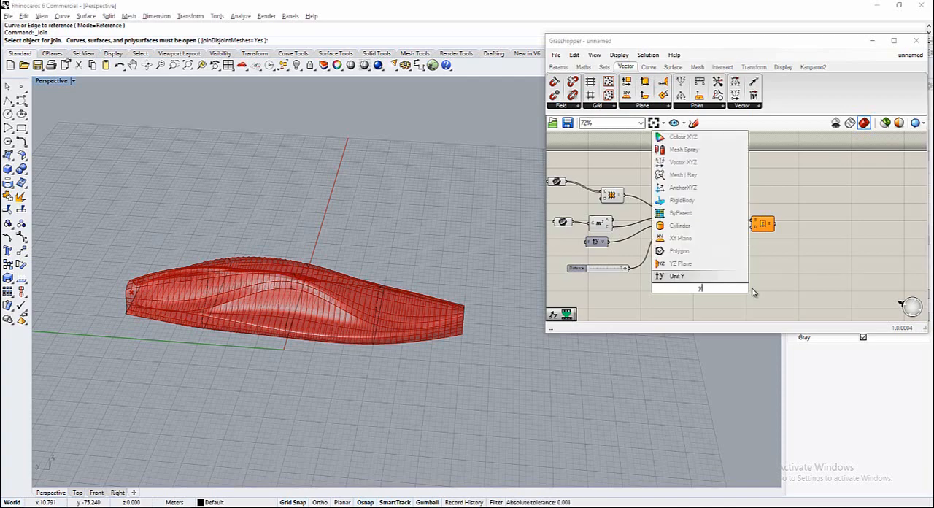
pyautogui.press('Return')
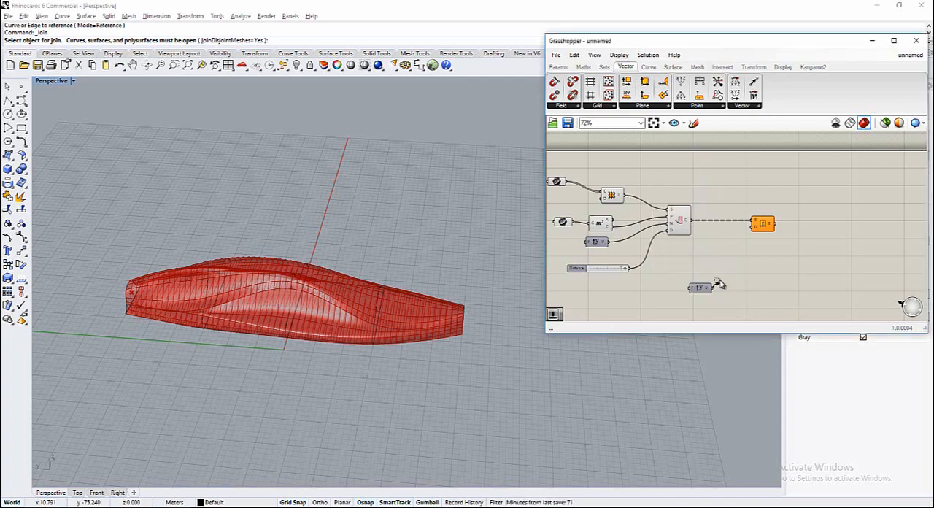
pyautogui.moveTo(711, 288); pyautogui.dragTo(753, 226)
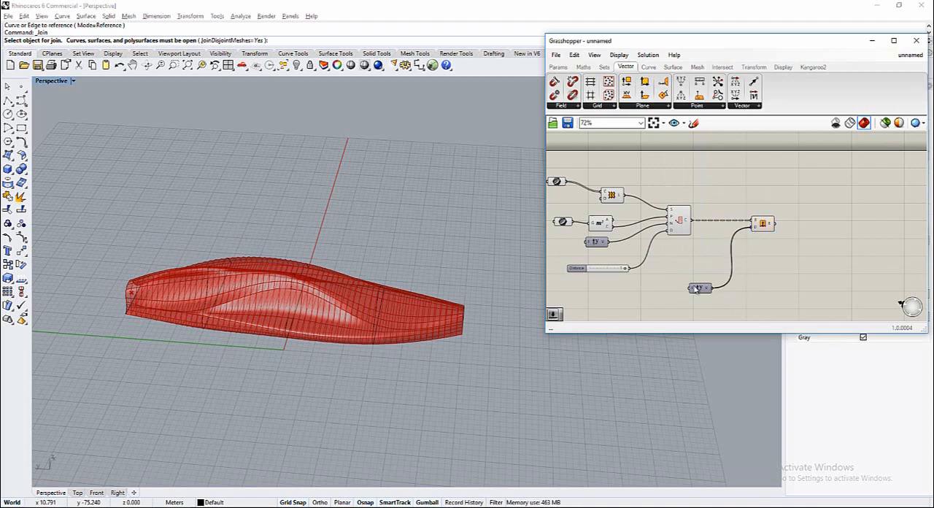
pyautogui.moveTo(695, 289); pyautogui.dragTo(704, 264)
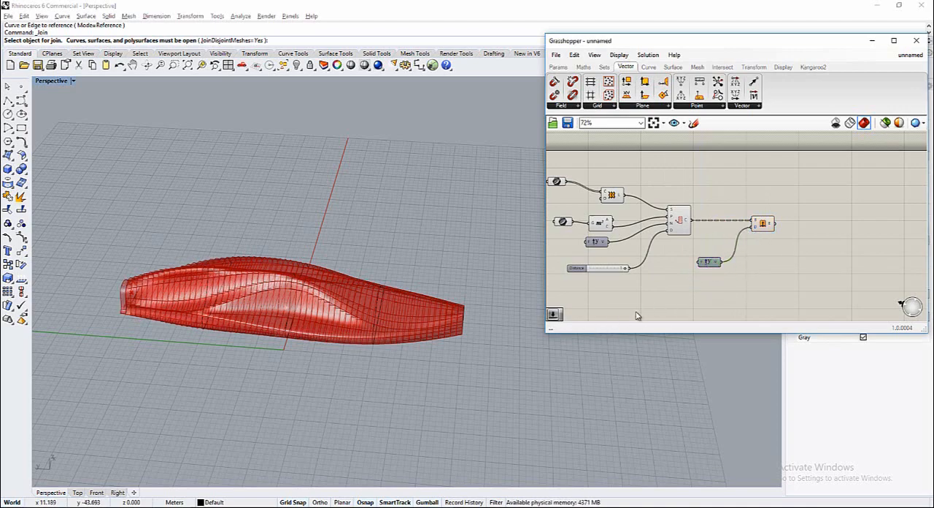
# Add a Division component below the Contour component and connect the Distance slider to its A input
pyautogui.scroll(2, 667, 295)
pyautogui.doubleClick(655, 288)
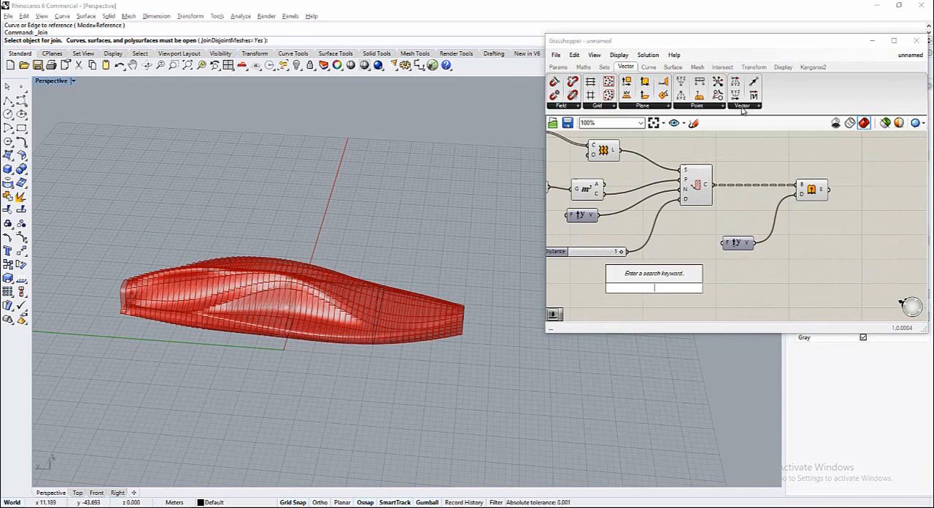
pyautogui.click(693, 106)
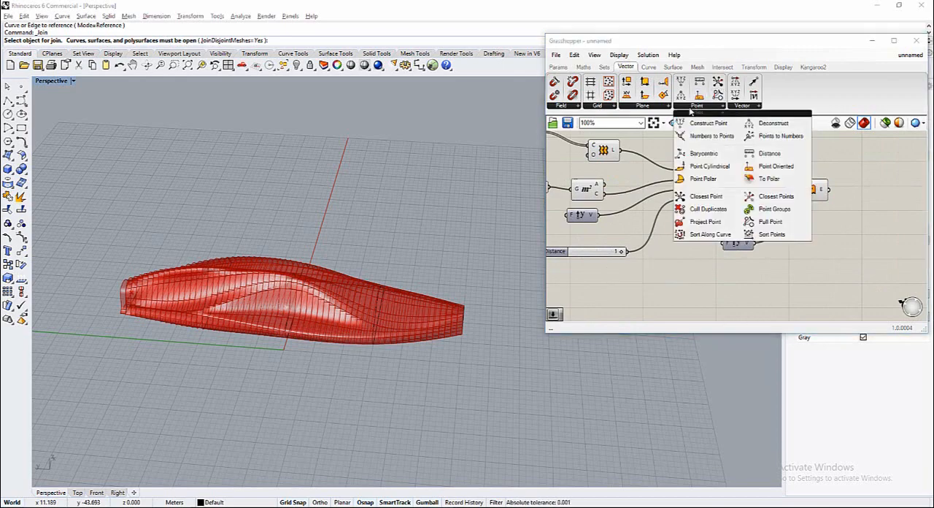
pyautogui.click(583, 67)
pyautogui.moveTo(608, 97); pyautogui.dragTo(683, 273)
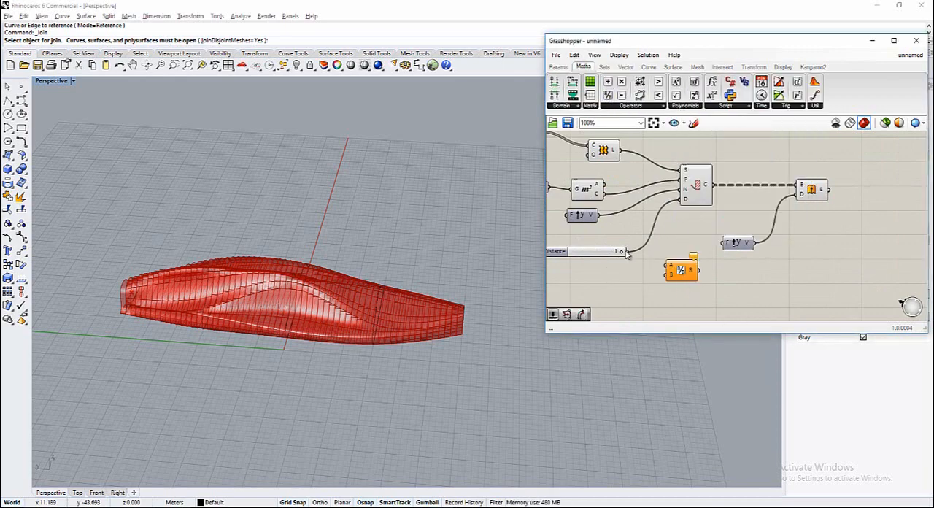
# Connect a new number slider with the value 0.3 to the Division component's B input and its result to the extrusion Unit Y's Factor input
pyautogui.doubleClick(618, 274)
pyautogui.write('0')
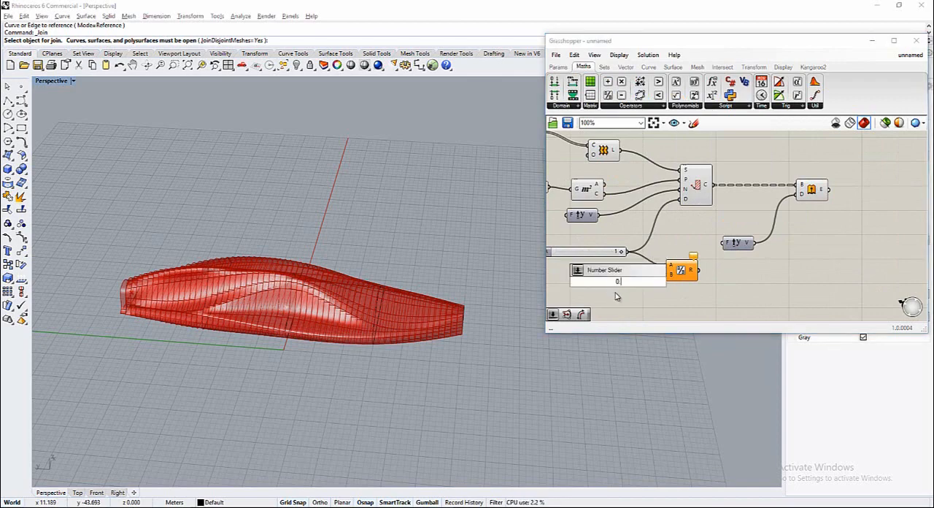
pyautogui.press('Return')
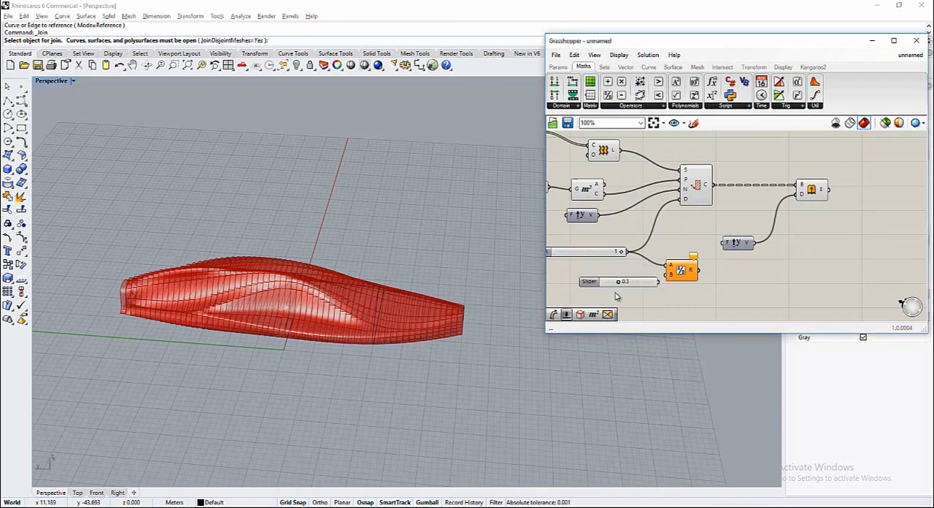
pyautogui.moveTo(640, 284); pyautogui.dragTo(667, 275)
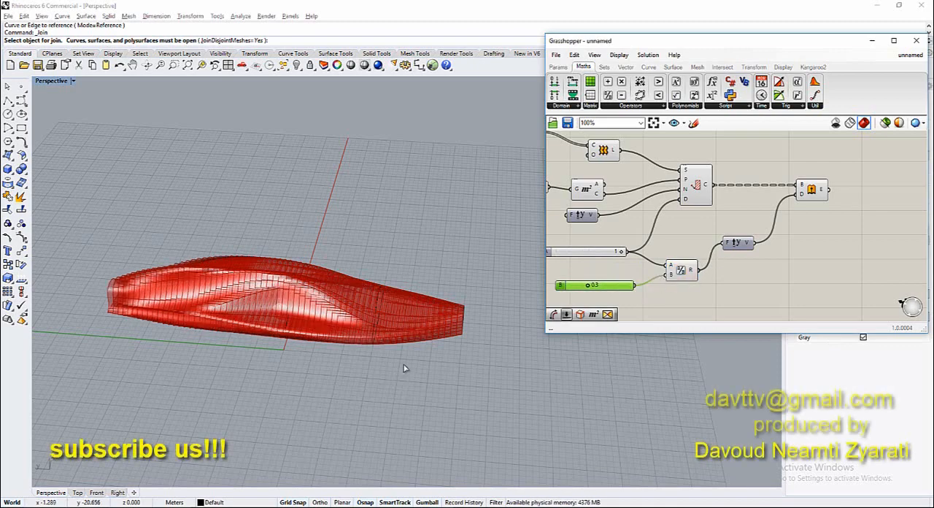
pyautogui.moveTo(406, 369); pyautogui.dragTo(361, 363, button='right')
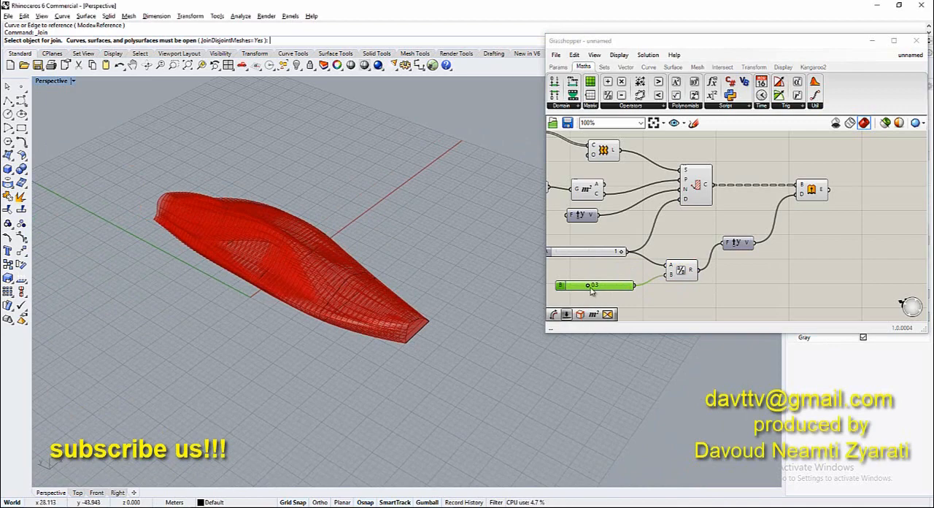
pyautogui.scroll(2, 593, 286)
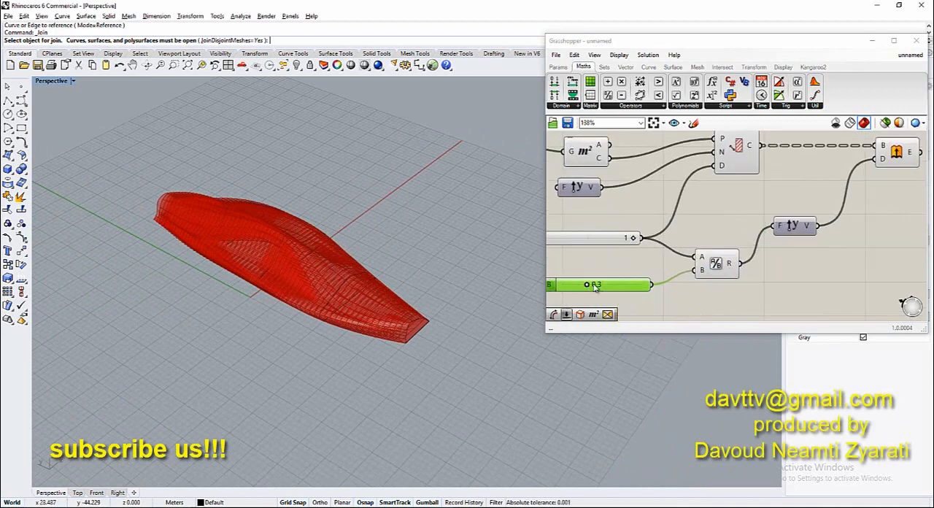
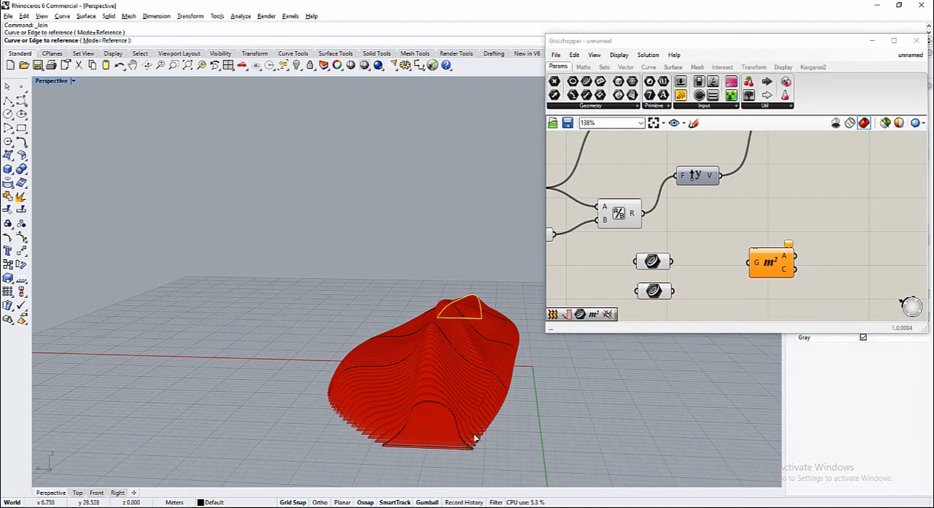
# Reference the closed section curve at the form's near end in the lower Curve parameter
pyautogui.rightClick(650, 296)
pyautogui.click(701, 435)
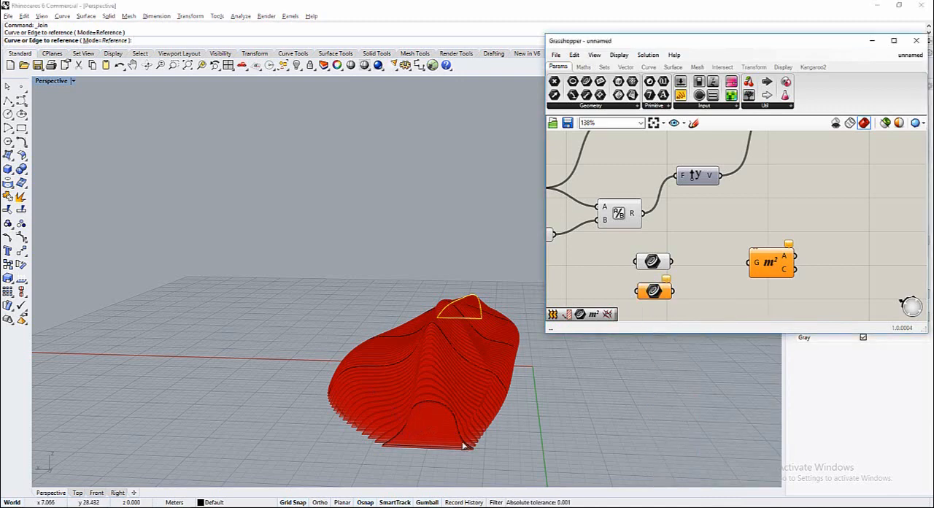
pyautogui.scroll(5, 493, 443)
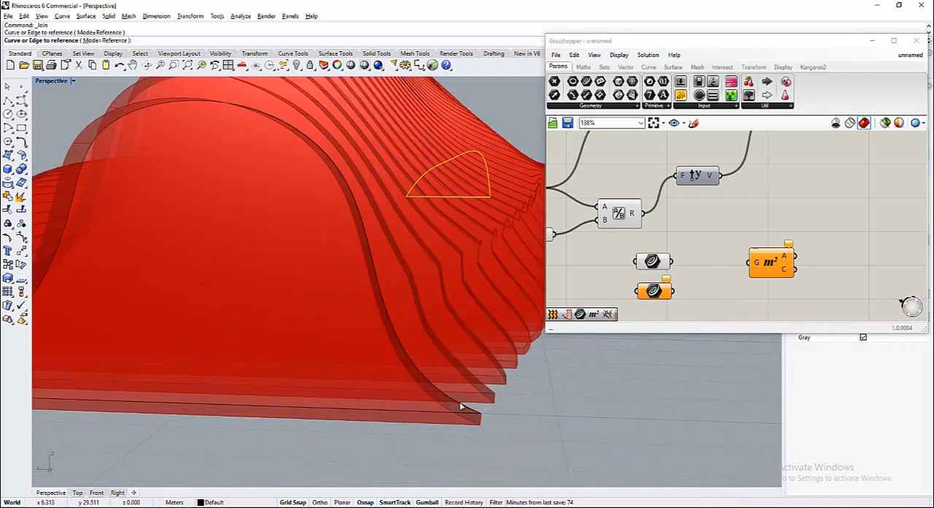
pyautogui.click(461, 405)
pyautogui.rightClick(653, 293)
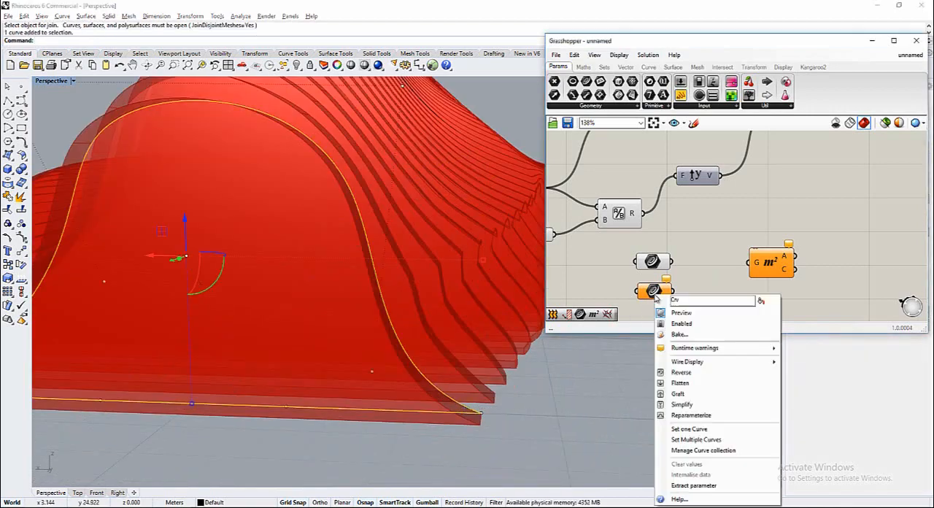
pyautogui.click(701, 429)
# Check which end section curve each of the two Curve parameters references on the form
pyautogui.doubleClick(737, 280)
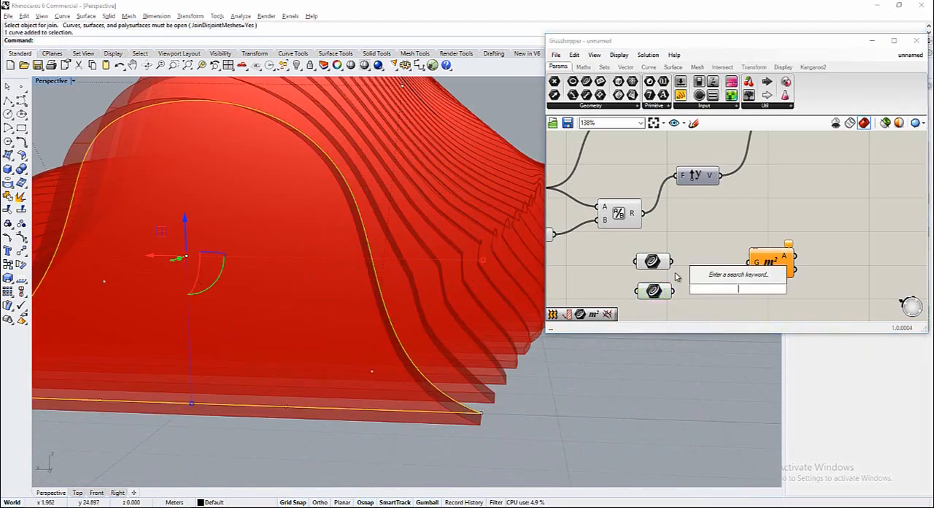
pyautogui.click(659, 265)
pyautogui.doubleClick(615, 269)
pyautogui.click(651, 294)
pyautogui.click(619, 309)
pyautogui.scroll(-1, 606, 309)
pyautogui.scroll(-1, 606, 309)
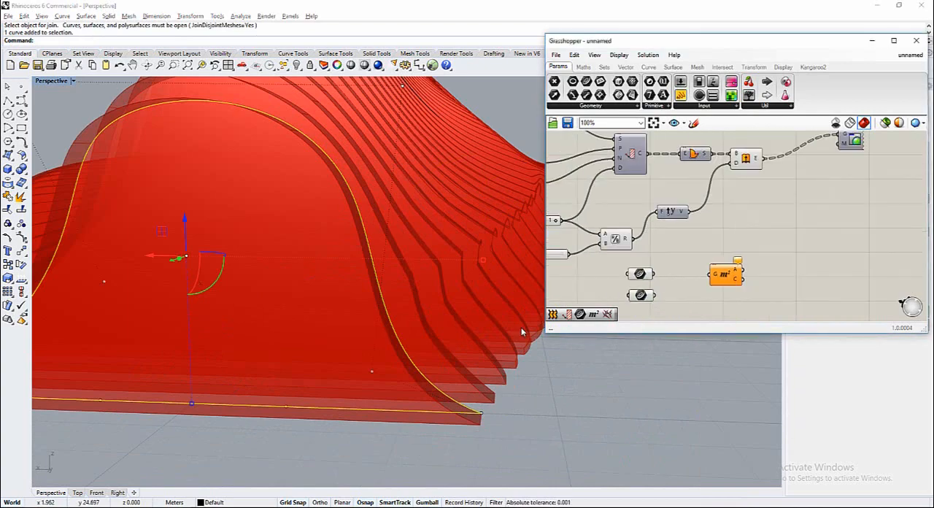
pyautogui.scroll(-8, 502, 413)
pyautogui.click(496, 425)
pyautogui.click(643, 297)
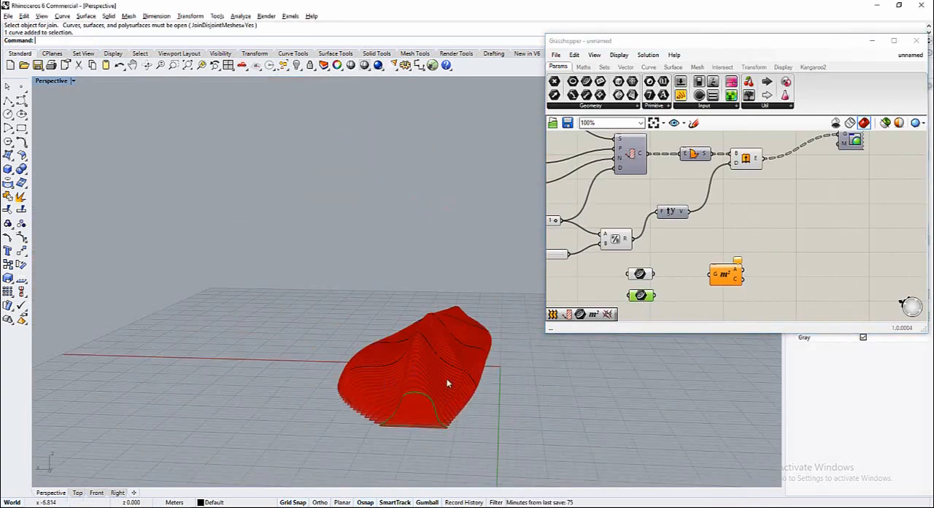
pyautogui.moveTo(448, 383); pyautogui.dragTo(437, 405, button='right')
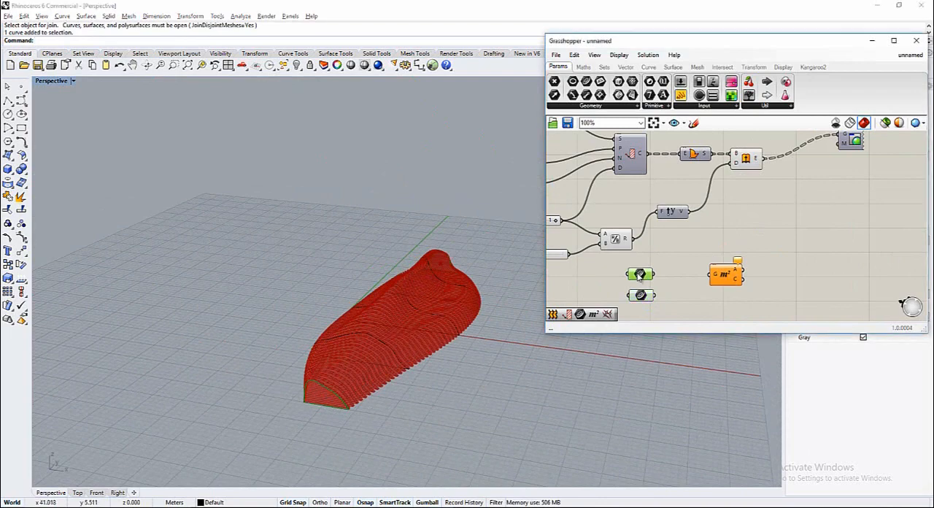
# Connect the two Curve parameters to the Geometry inputs of two separate Area components
pyautogui.doubleClick(64, 81)
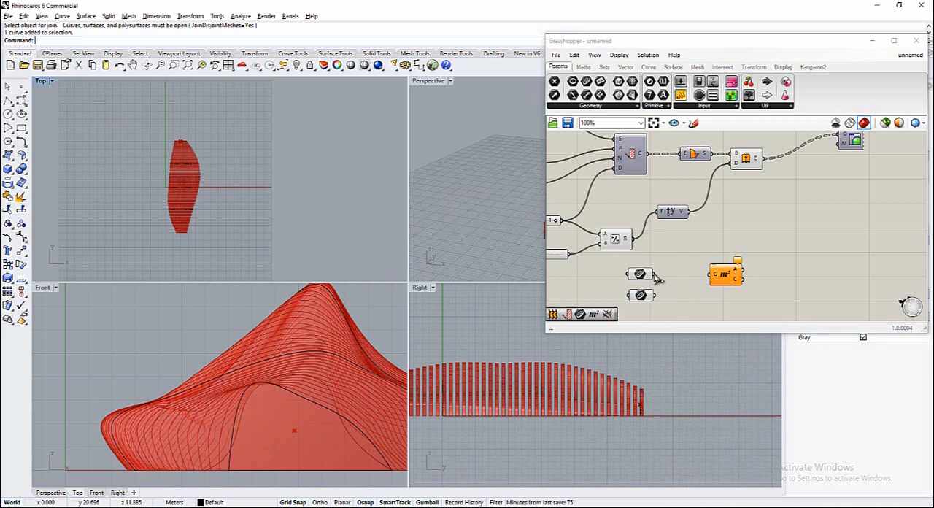
pyautogui.moveTo(657, 278); pyautogui.dragTo(697, 308)
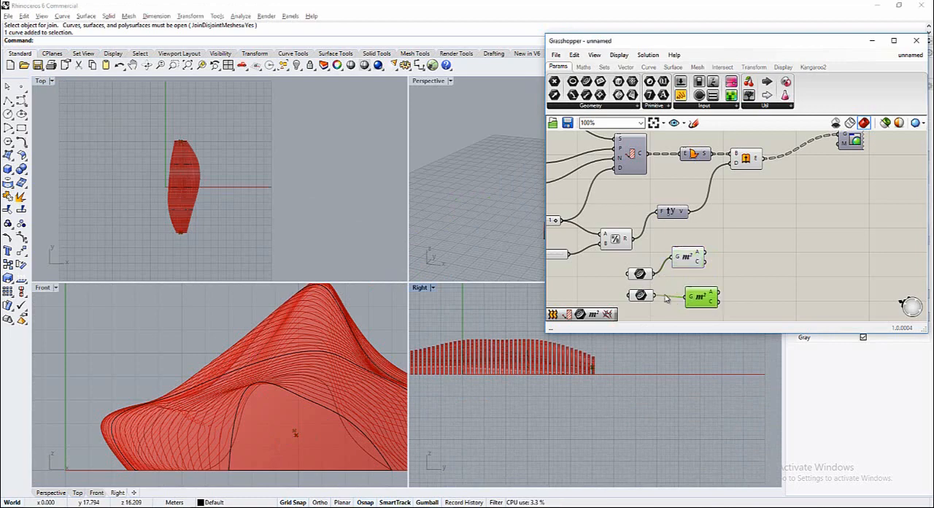
pyautogui.scroll(-2, 692, 273)
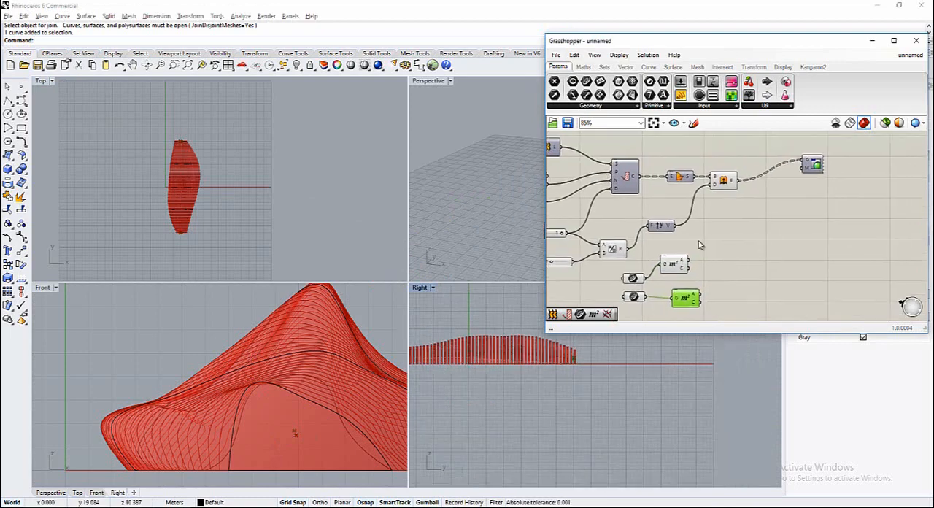
pyautogui.scroll(2, 679, 274)
# Duplicate the lower Area component and the lower Curve parameter below the originals, and clear the copied parameter's values
pyautogui.keyDown('alt'); pyautogui.moveTo(679, 274); pyautogui.dragTo(679, 300); pyautogui.keyUp('alt')
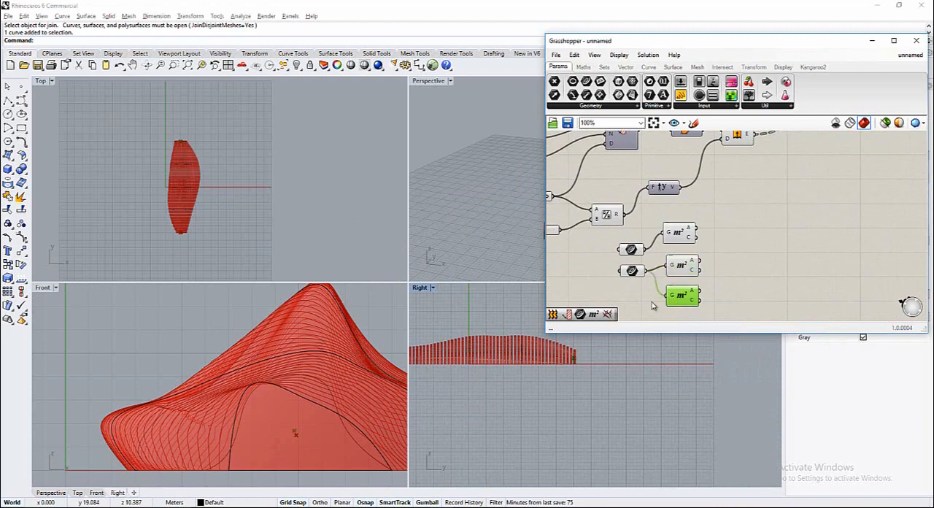
pyautogui.click(632, 271)
pyautogui.keyDown('alt'); pyautogui.moveTo(632, 271); pyautogui.dragTo(638, 305); pyautogui.keyUp('alt')
pyautogui.rightClick(633, 304)
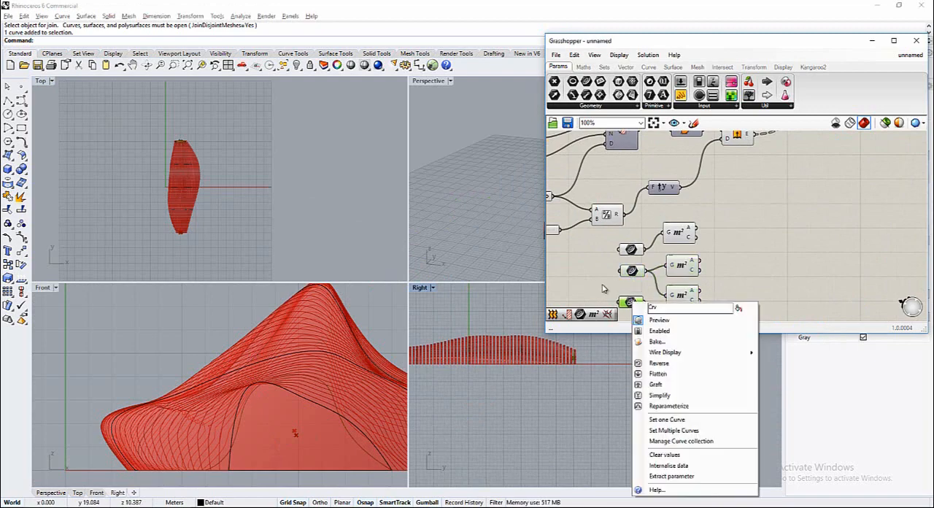
pyautogui.click(664, 455)
# Reference the form's middle section curve in the third Curve parameter and connect it to the third Area component
pyautogui.moveTo(286, 362); pyautogui.dragTo(208, 404, button='right')
pyautogui.scroll(-3, 208, 403)
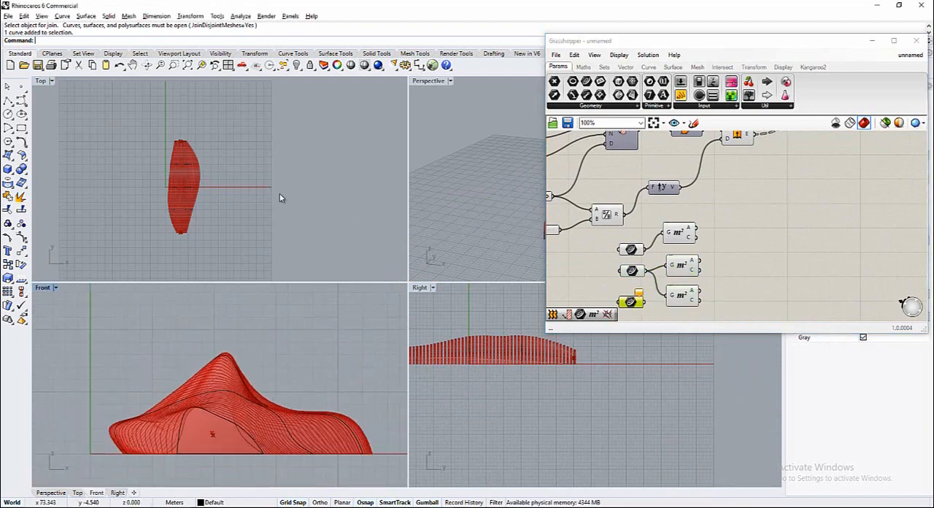
pyautogui.doubleClick(428, 81)
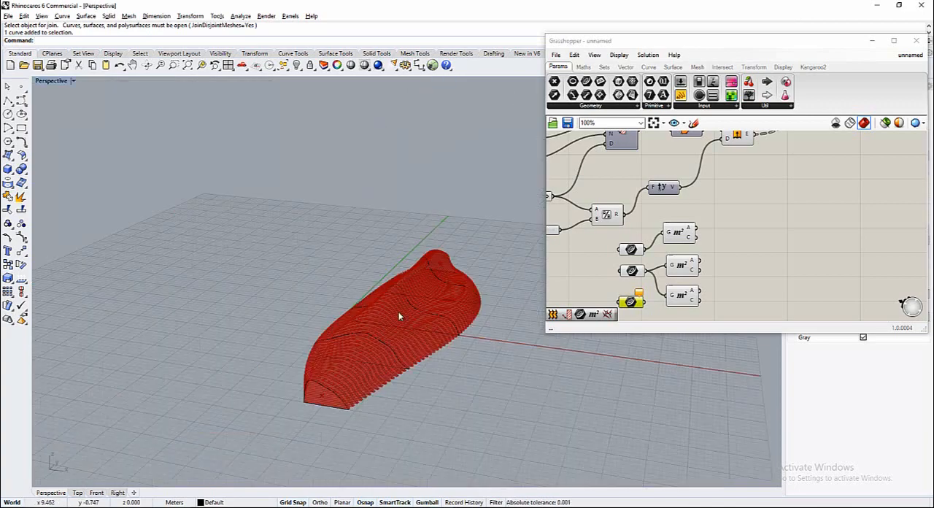
pyautogui.moveTo(396, 313); pyautogui.dragTo(519, 322, button='right')
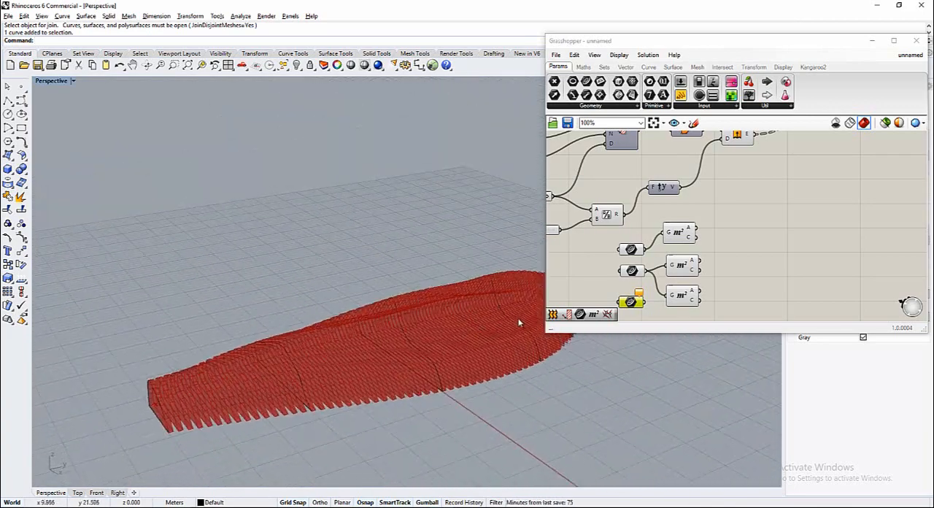
pyautogui.click(407, 341)
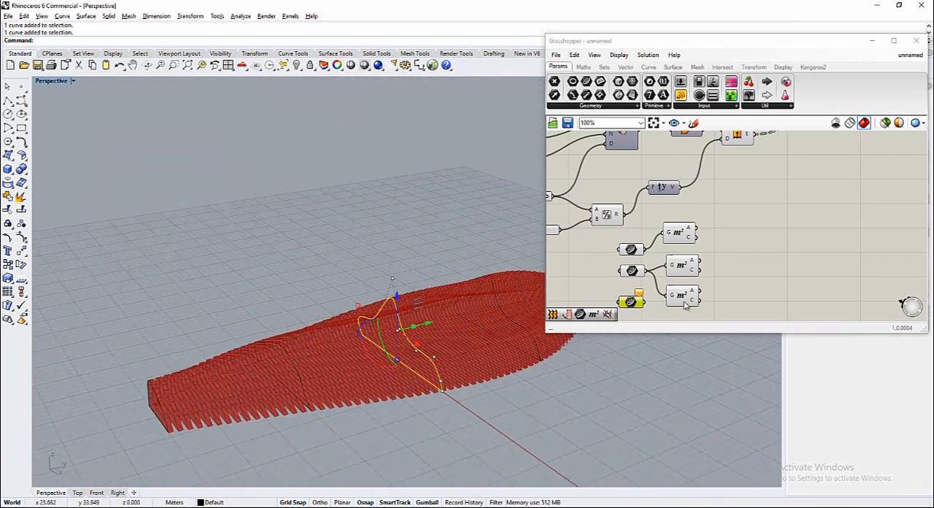
pyautogui.rightClick(630, 307)
pyautogui.click(649, 431)
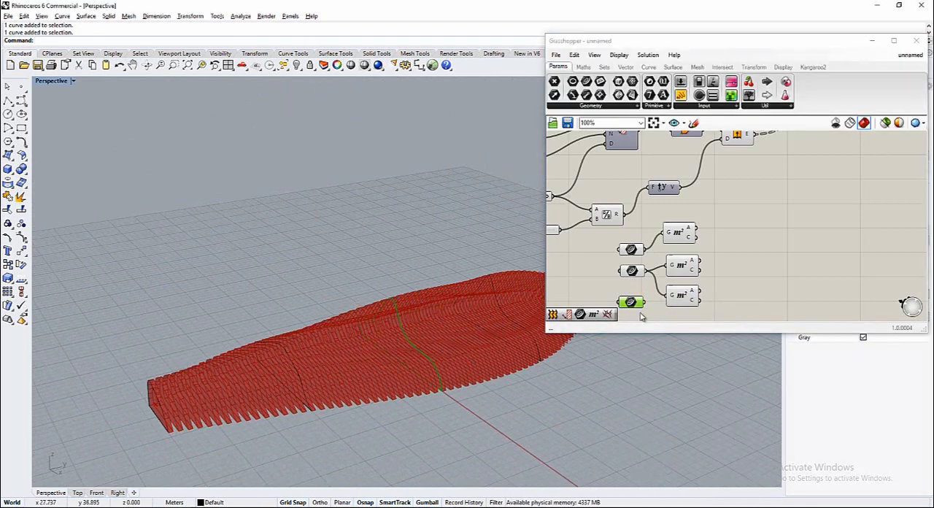
pyautogui.click(720, 294)
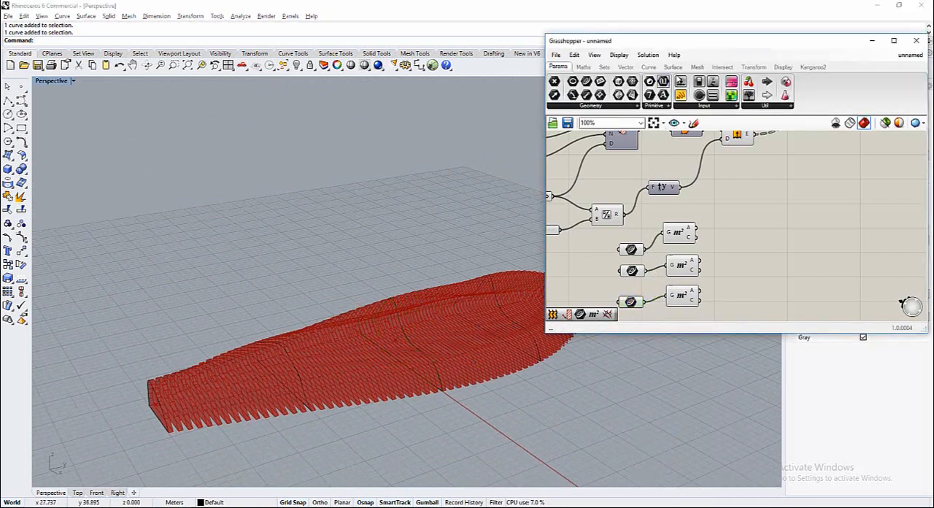
# Add an Interpolate curve component beside the three Area components
pyautogui.click(650, 67)
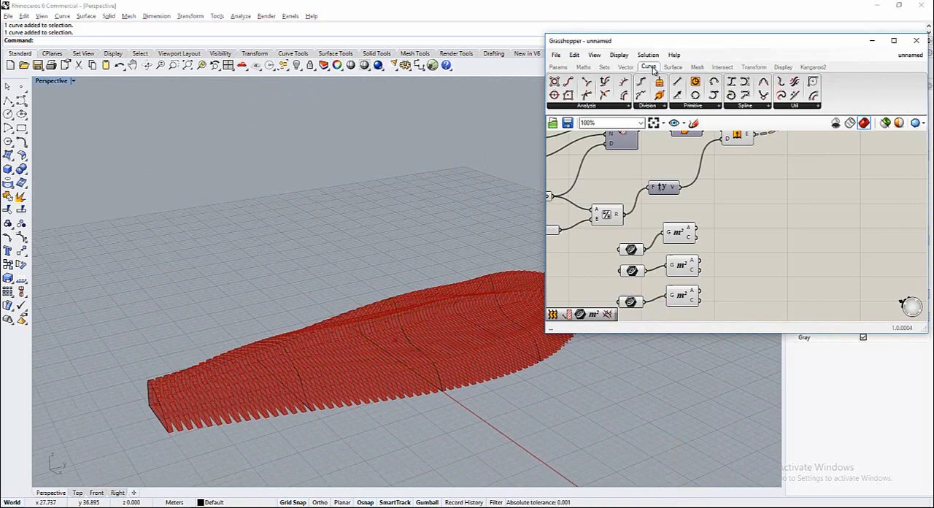
pyautogui.click(754, 107)
pyautogui.click(816, 126)
pyautogui.click(757, 235)
pyautogui.moveTo(766, 250); pyautogui.dragTo(808, 258)
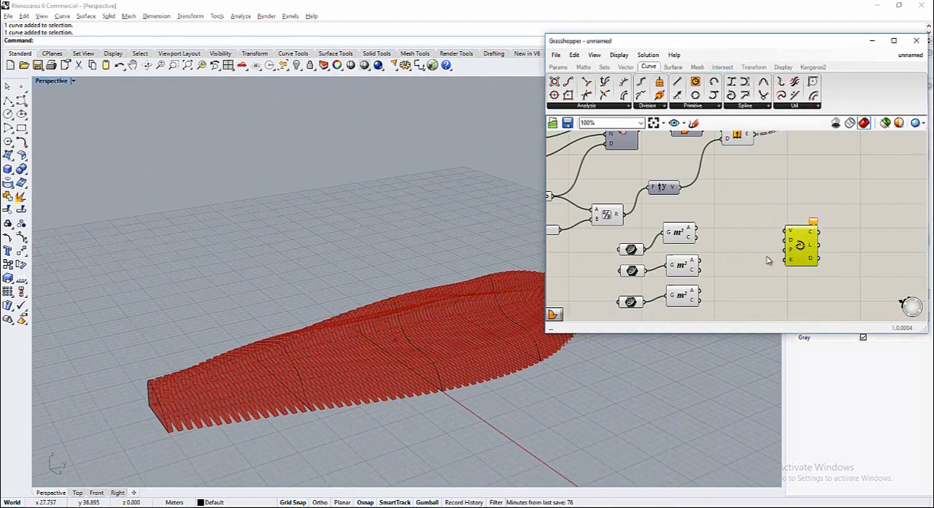
pyautogui.moveTo(699, 241); pyautogui.dragTo(787, 232)
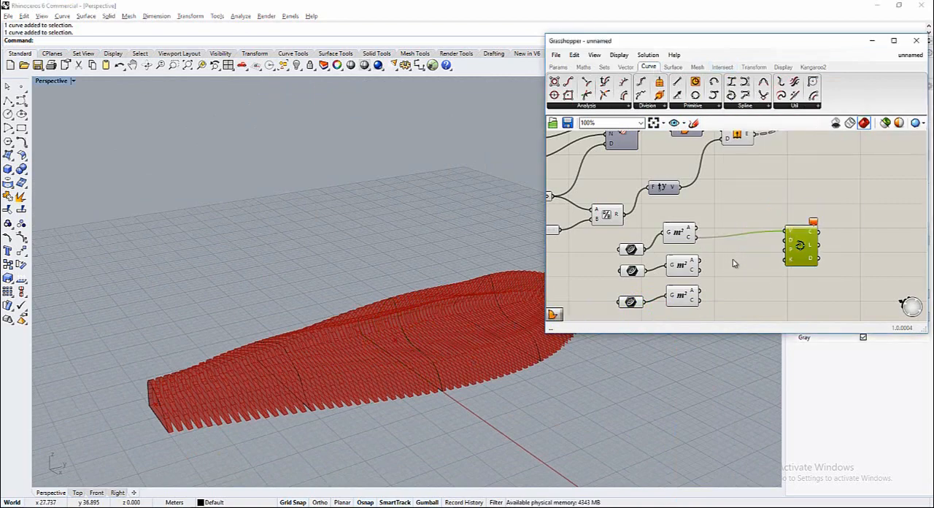
pyautogui.keyDown('shift'); pyautogui.moveTo(701, 269); pyautogui.dragTo(787, 233); pyautogui.keyUp('shift')
pyautogui.keyDown('shift'); pyautogui.moveTo(700, 299); pyautogui.dragTo(787, 234); pyautogui.keyUp('shift')
pyautogui.click(758, 275)
pyautogui.click(807, 256)
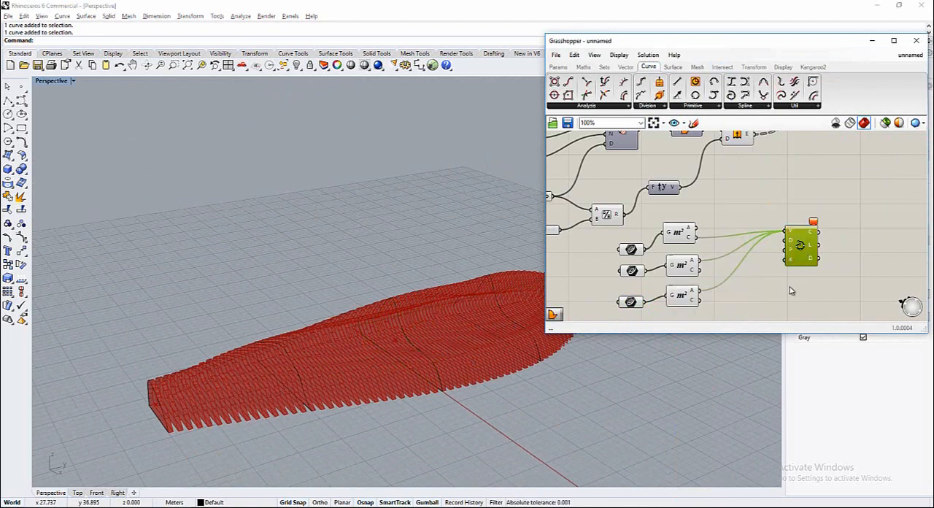
pyautogui.click(790, 287)
pyautogui.keyDown('shift'); pyautogui.moveTo(720, 264); pyautogui.dragTo(783, 236); pyautogui.keyUp('shift')
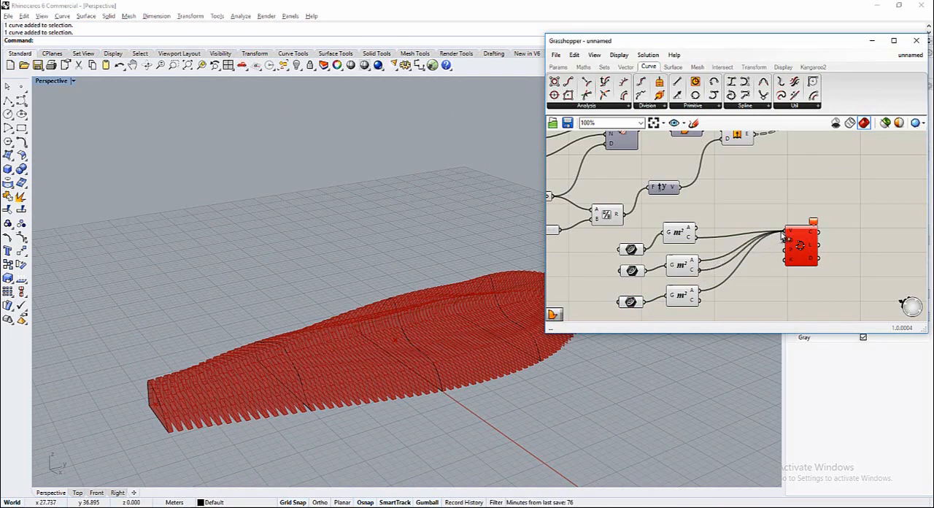
pyautogui.rightClick(788, 233)
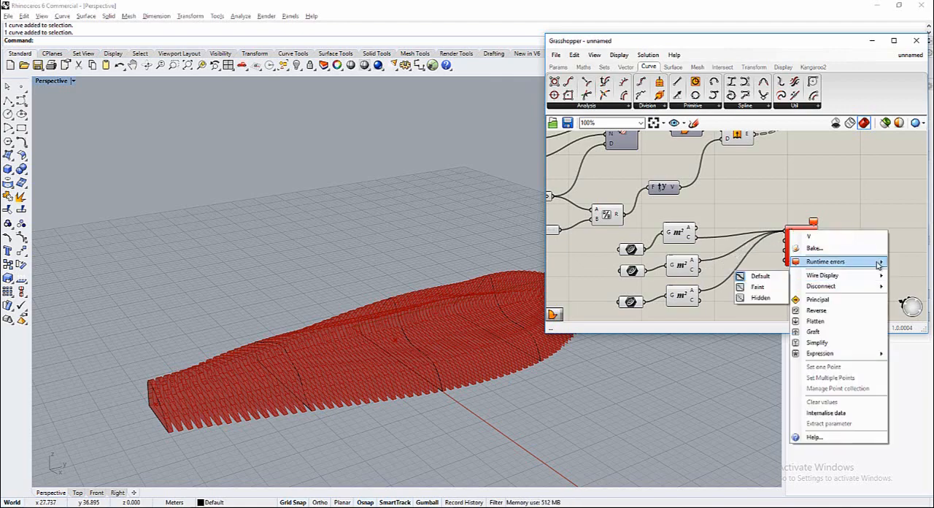
pyautogui.moveTo(878, 264)
pyautogui.moveTo(869, 286)
pyautogui.click(752, 286)
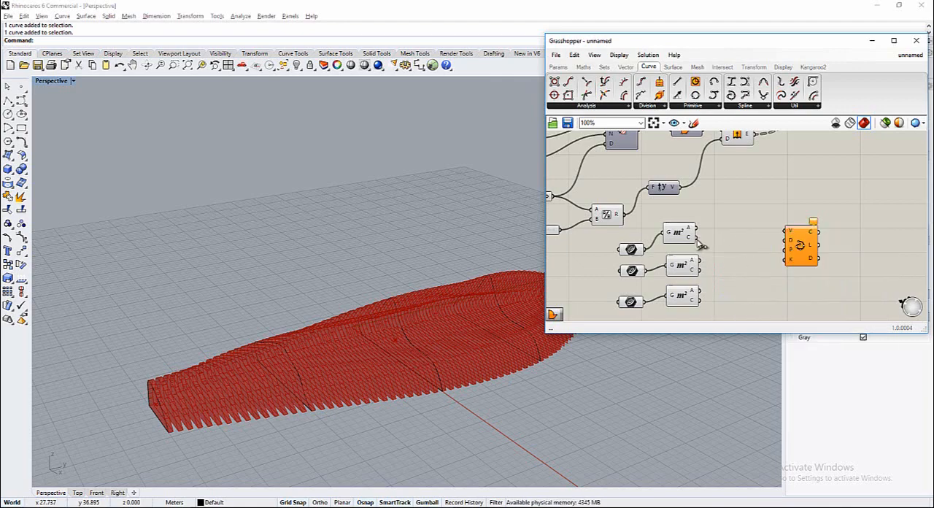
# Connect the Centroid outputs of all three Area components to the Interpolate component's Vertices input
pyautogui.moveTo(698, 238); pyautogui.dragTo(785, 232)
pyautogui.keyDown('shift'); pyautogui.moveTo(701, 270); pyautogui.dragTo(786, 232); pyautogui.keyUp('shift')
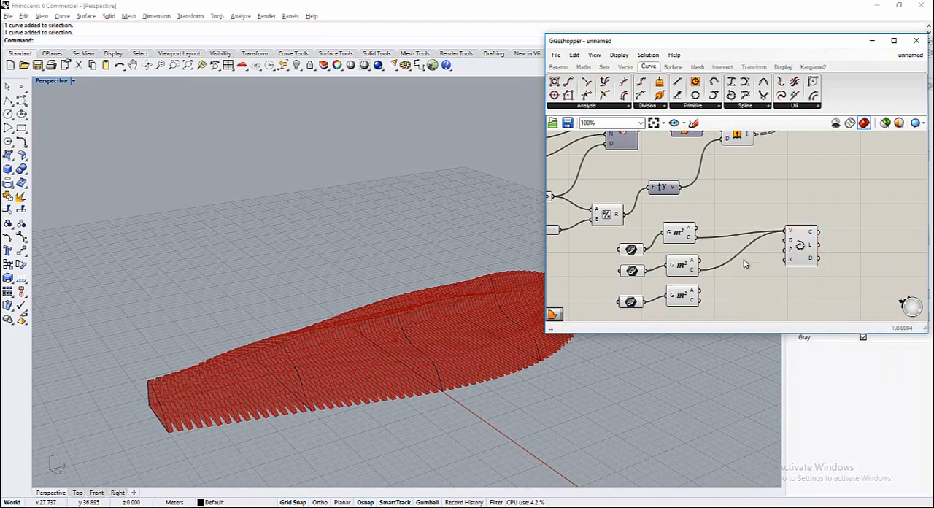
pyautogui.keyDown('shift'); pyautogui.moveTo(701, 300); pyautogui.dragTo(785, 235); pyautogui.keyUp('shift')
pyautogui.click(807, 260)
pyautogui.moveTo(502, 353); pyautogui.dragTo(252, 313, button='right')
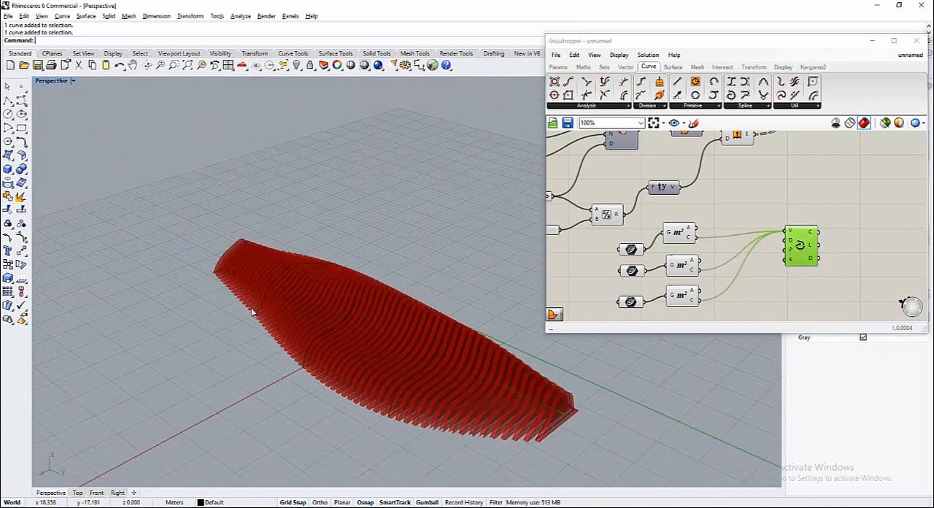
# Add a Scale component beside the Interpolate component and connect the interpolated curve to its Geometry input
pyautogui.scroll(-4, 253, 313)
pyautogui.click(772, 303)
pyautogui.scroll(-2, 772, 300)
pyautogui.scroll(3, 787, 243)
pyautogui.moveTo(683, 240); pyautogui.dragTo(612, 234, button='right')
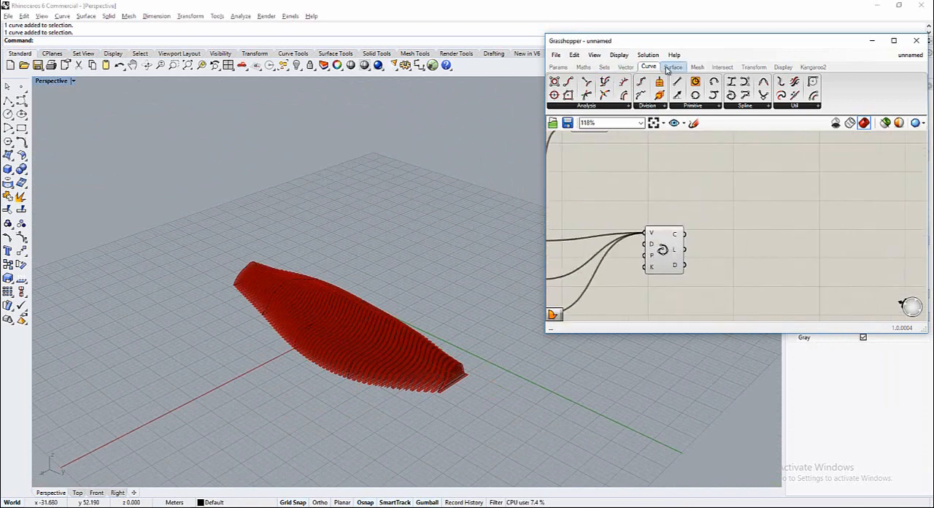
pyautogui.click(753, 67)
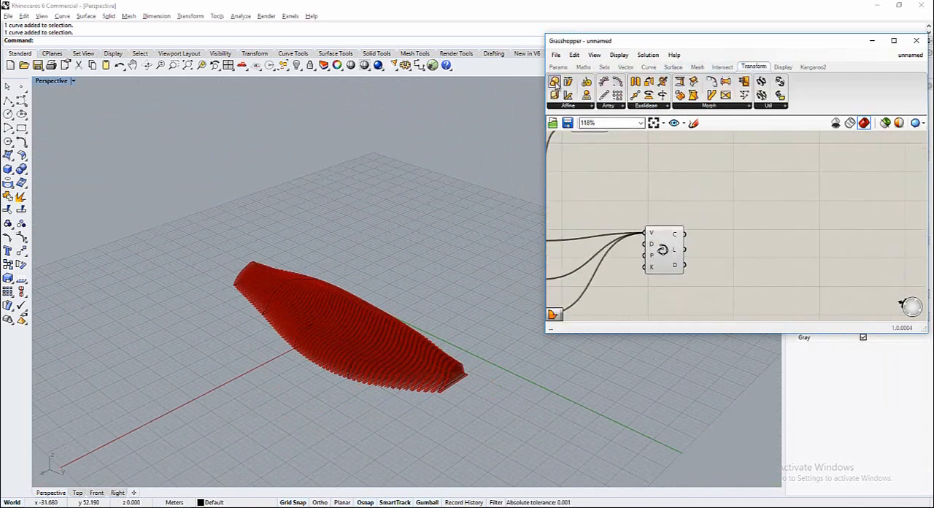
pyautogui.moveTo(554, 83); pyautogui.dragTo(798, 267)
pyautogui.click(747, 295)
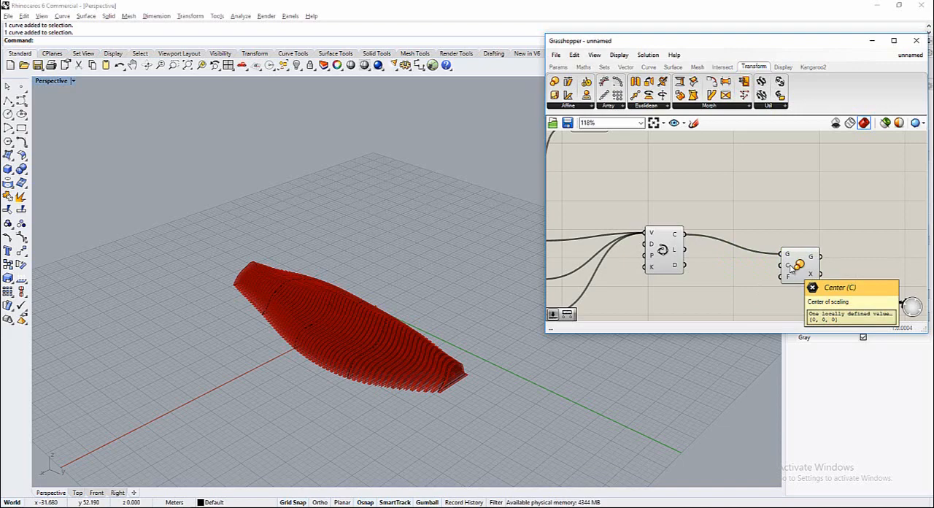
# Identify the middle section curve's Area component and connect its Centroid output to the Scale component's Center input
pyautogui.scroll(-3, 791, 269)
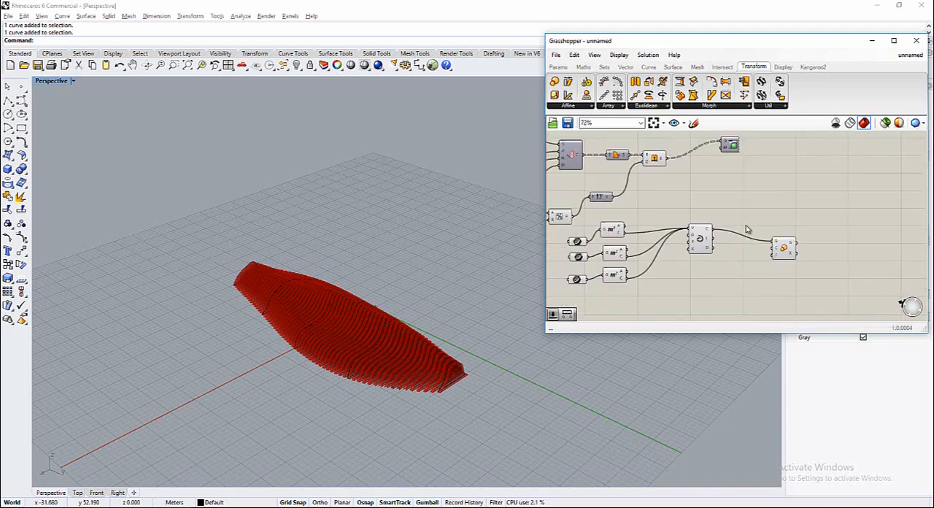
pyautogui.click(624, 256)
pyautogui.click(623, 284)
pyautogui.click(575, 284)
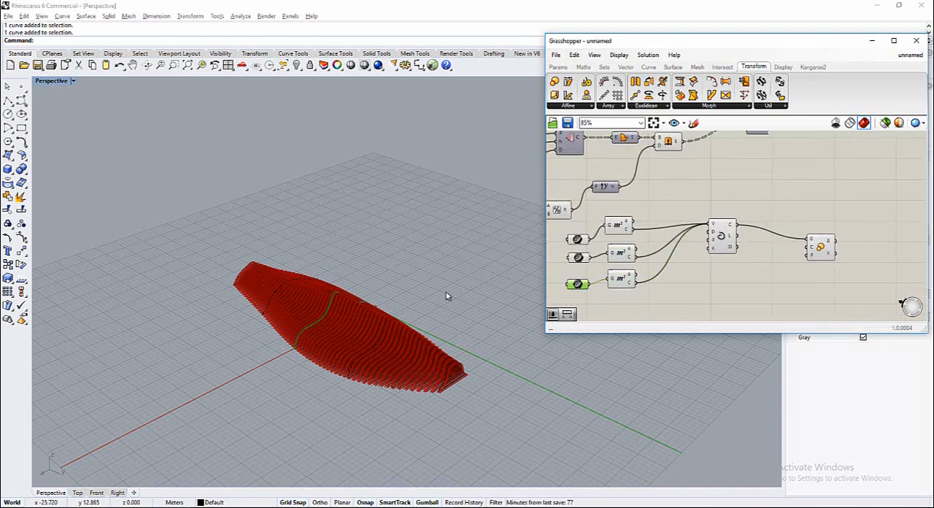
pyautogui.moveTo(346, 300); pyautogui.dragTo(427, 341, button='right')
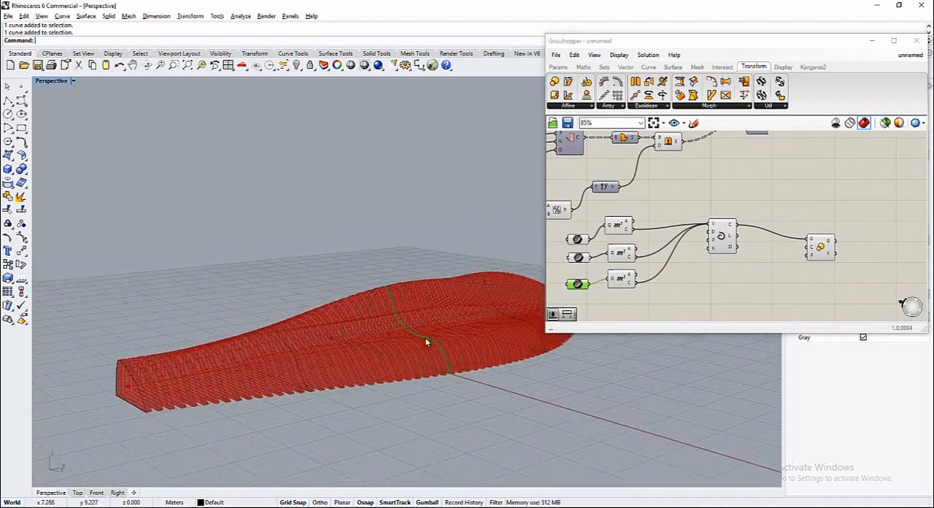
pyautogui.click(619, 284)
pyautogui.moveTo(636, 279); pyautogui.dragTo(802, 261)
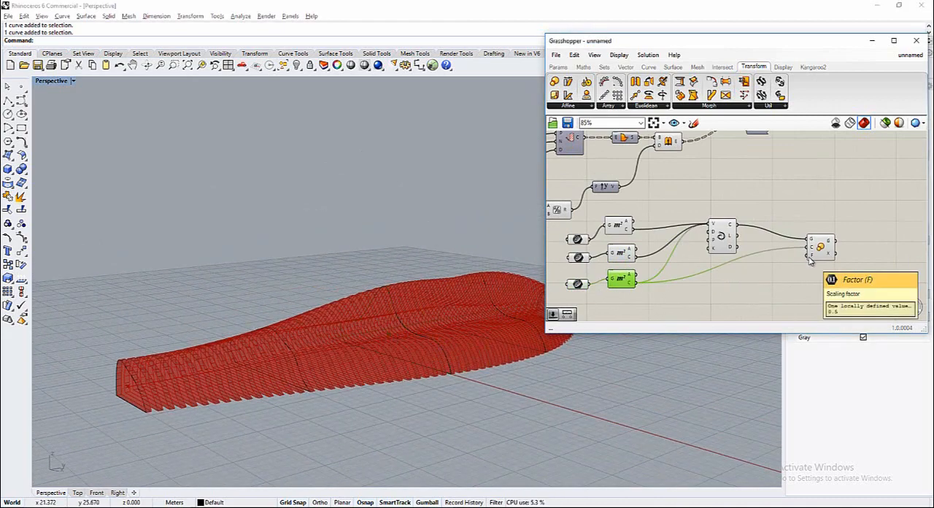
# Add a number slider set to 1.3 and connect it to the Scale component's Factor input
pyautogui.doubleClick(744, 296)
pyautogui.write('1')
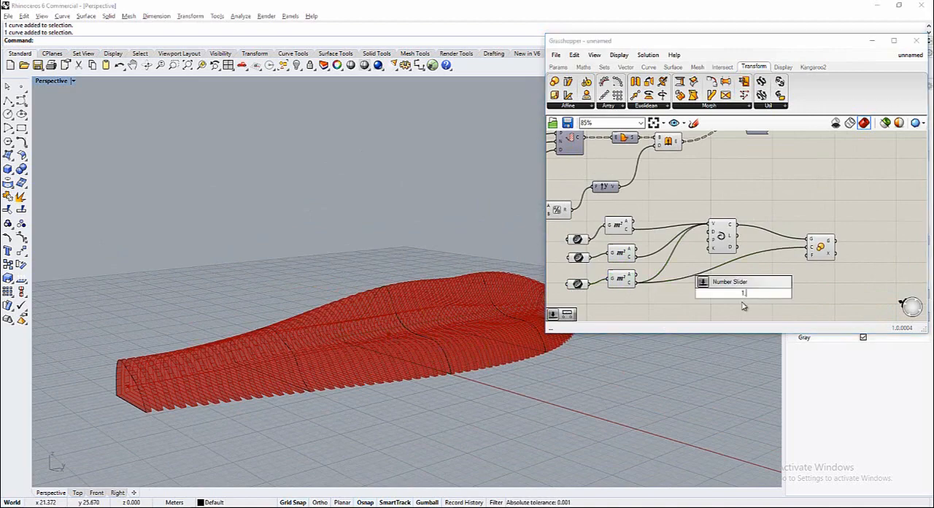
pyautogui.write('.3')
pyautogui.press('Return')
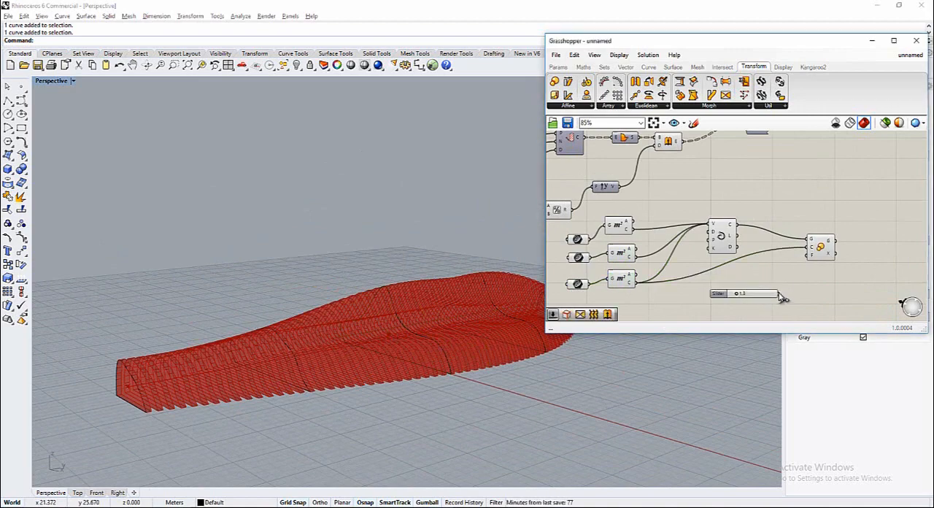
pyautogui.moveTo(780, 293); pyautogui.dragTo(809, 254)
pyautogui.moveTo(436, 346); pyautogui.dragTo(445, 401, button='right')
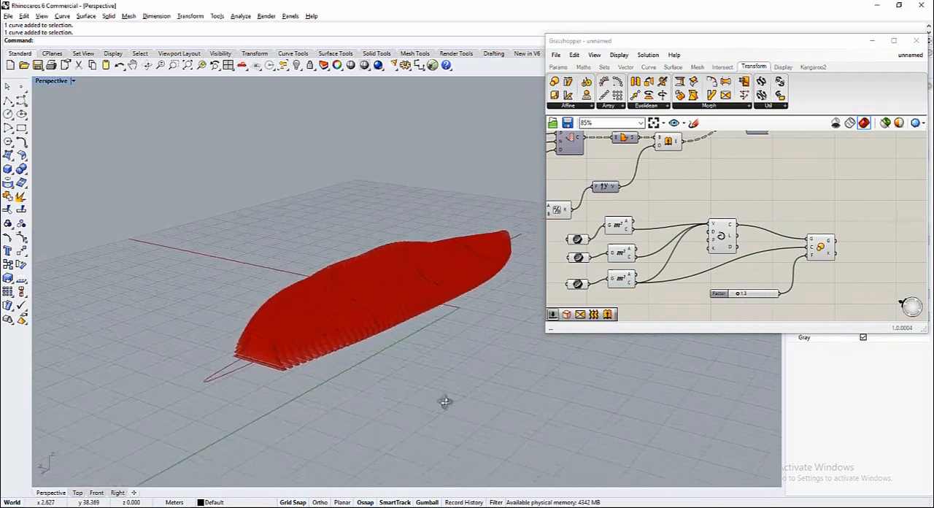
# Examine the scaled axis curve against the ribbed form and check the factor slider's settings
pyautogui.rightClick(812, 256)
pyautogui.rightClick(830, 242)
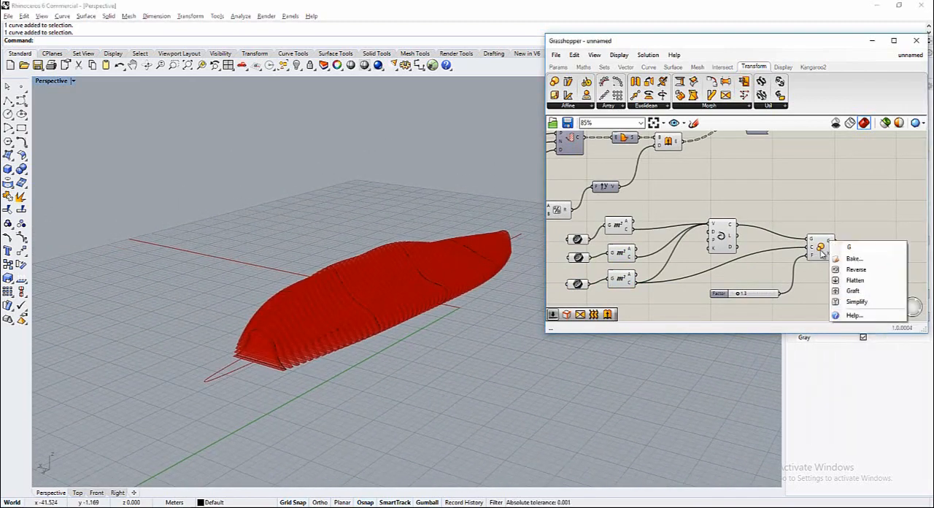
pyautogui.rightClick(819, 249)
pyautogui.click(784, 263)
pyautogui.click(819, 252)
pyautogui.moveTo(438, 321); pyautogui.dragTo(212, 326, button='right')
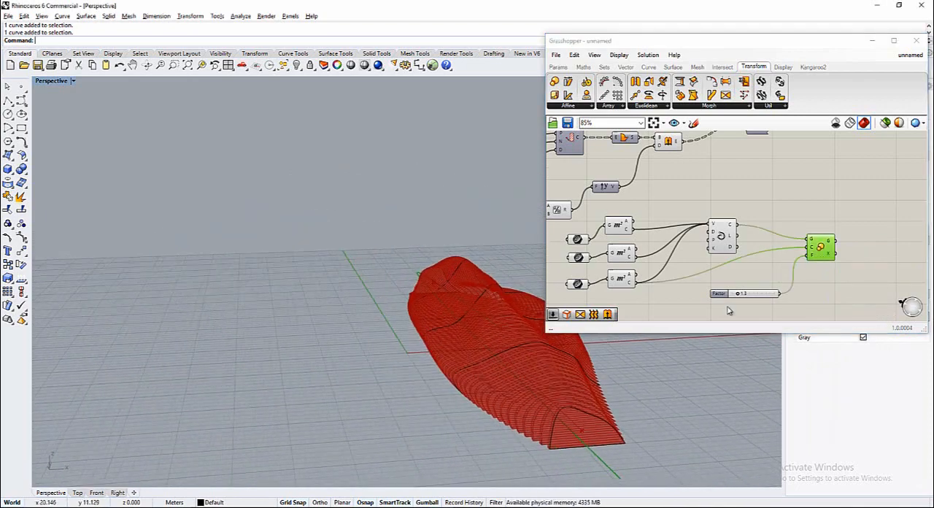
pyautogui.doubleClick(745, 295)
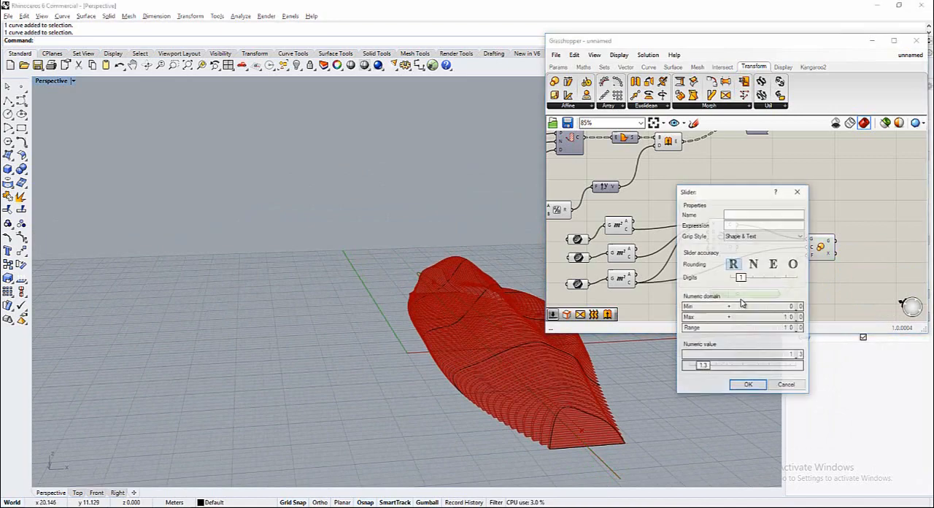
pyautogui.click(788, 386)
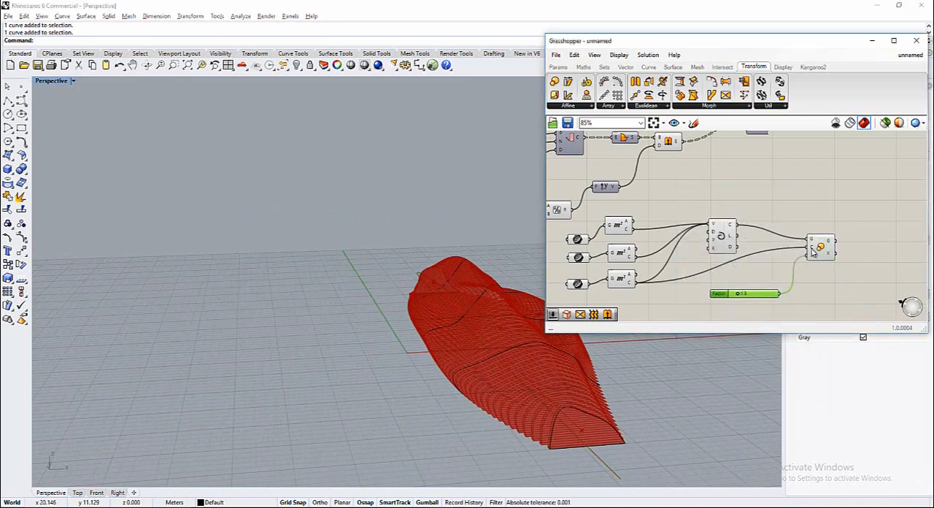
# Disconnect the centroid from the Scale component's Center input and add a Point On Curve component near it
pyautogui.rightClick(813, 252)
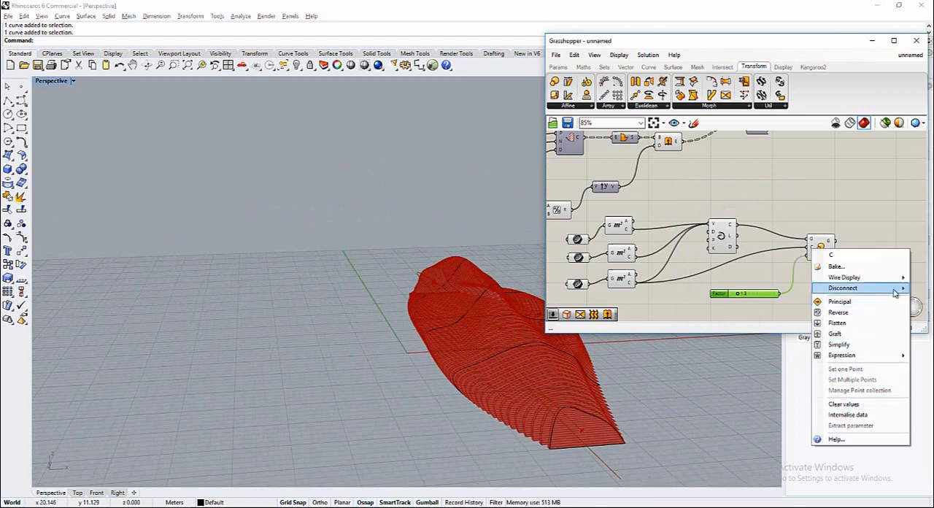
pyautogui.click(762, 289)
pyautogui.click(649, 66)
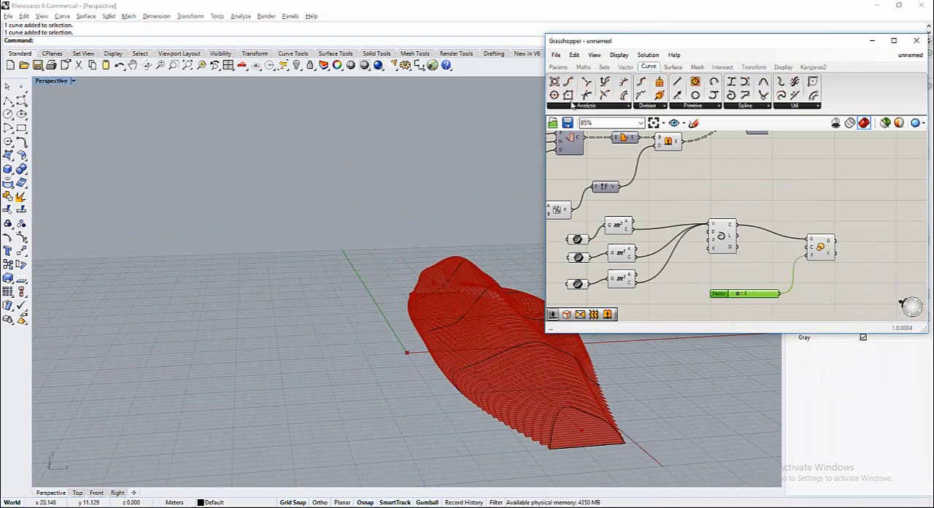
pyautogui.moveTo(600, 105); pyautogui.dragTo(759, 268)
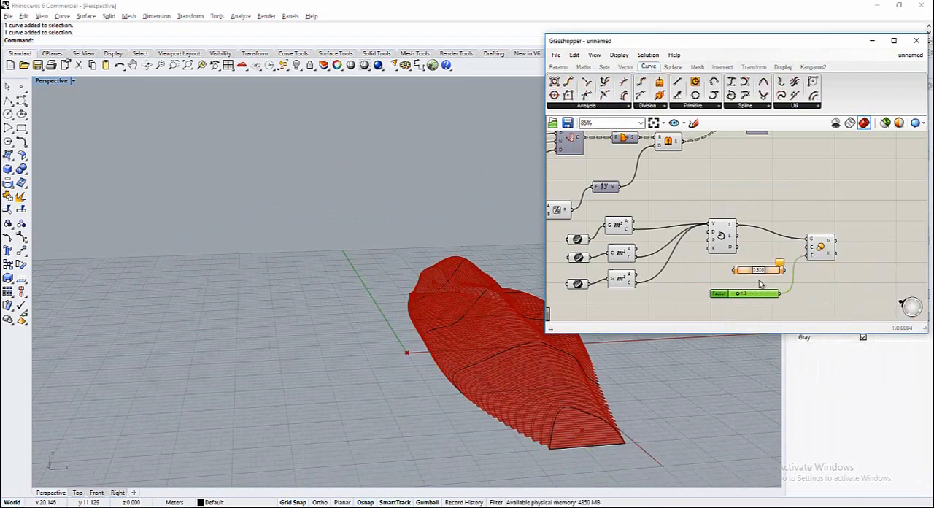
pyautogui.click(730, 232)
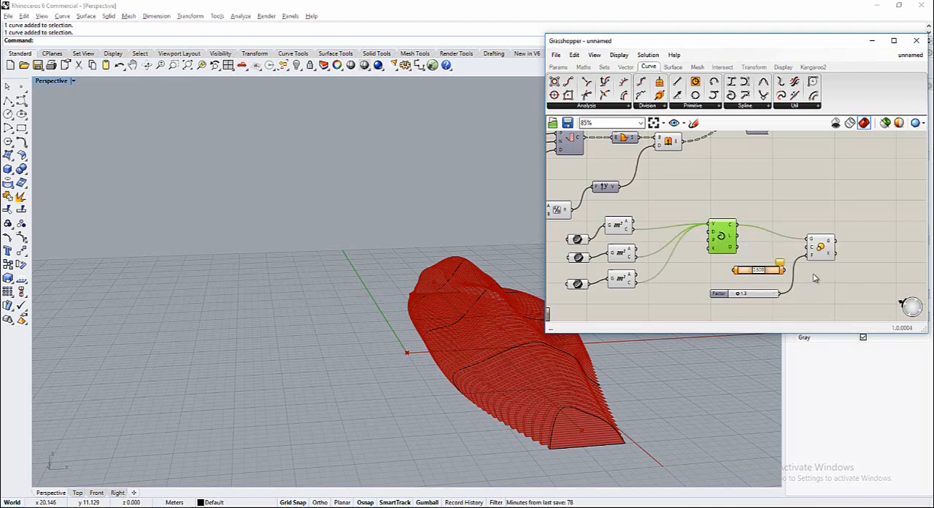
# Disconnect the interpolated curve from the Scale component's Geometry input
pyautogui.click(816, 237)
pyautogui.moveTo(545, 346); pyautogui.dragTo(437, 366, button='right')
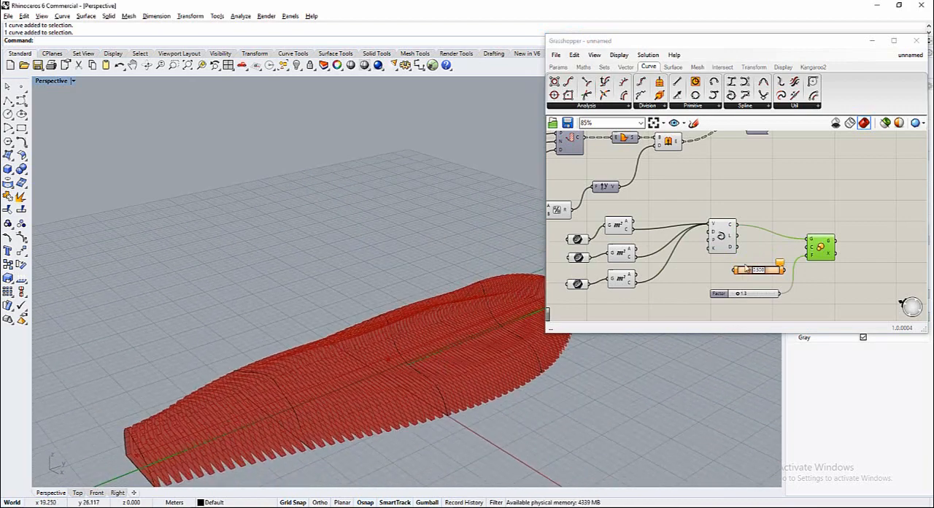
pyautogui.rightClick(806, 241)
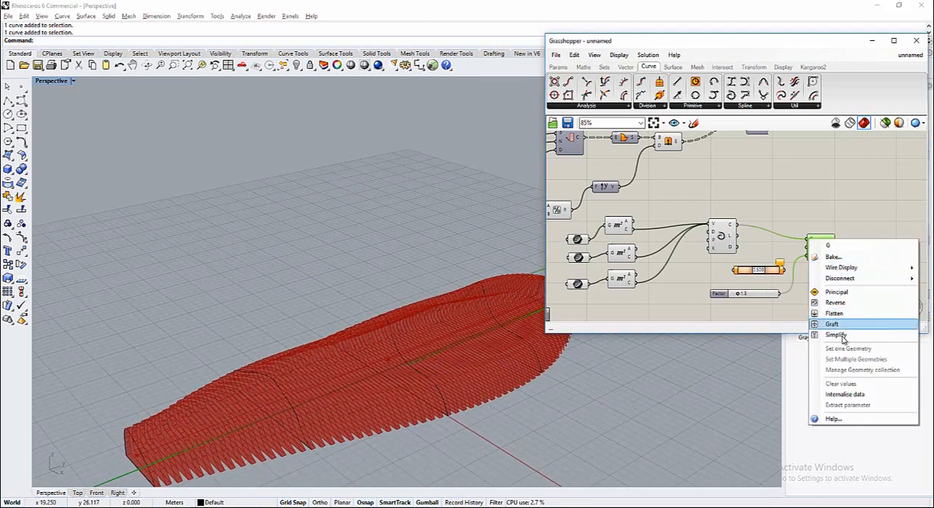
pyautogui.click(772, 279)
# Disconnect all three centroid wires from the Interpolate component's Vertices input
pyautogui.click(722, 235)
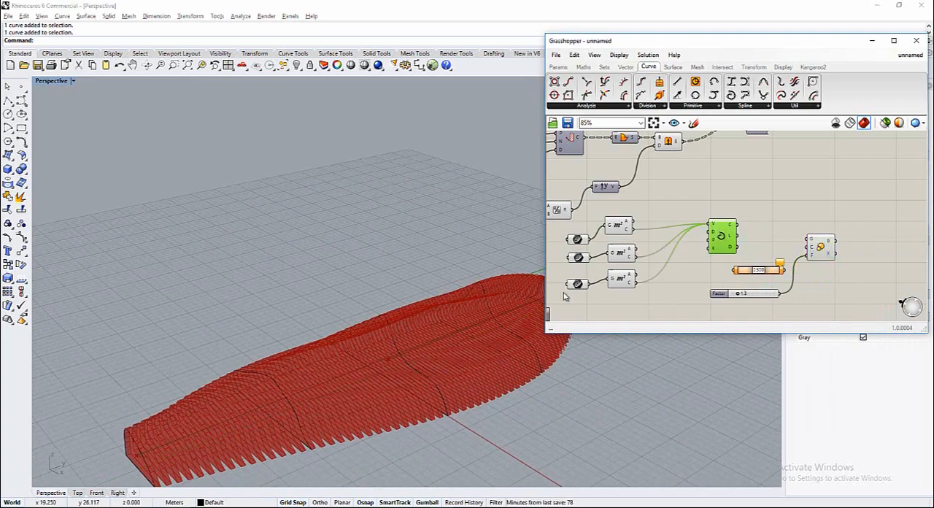
pyautogui.moveTo(423, 346); pyautogui.dragTo(343, 321, button='right')
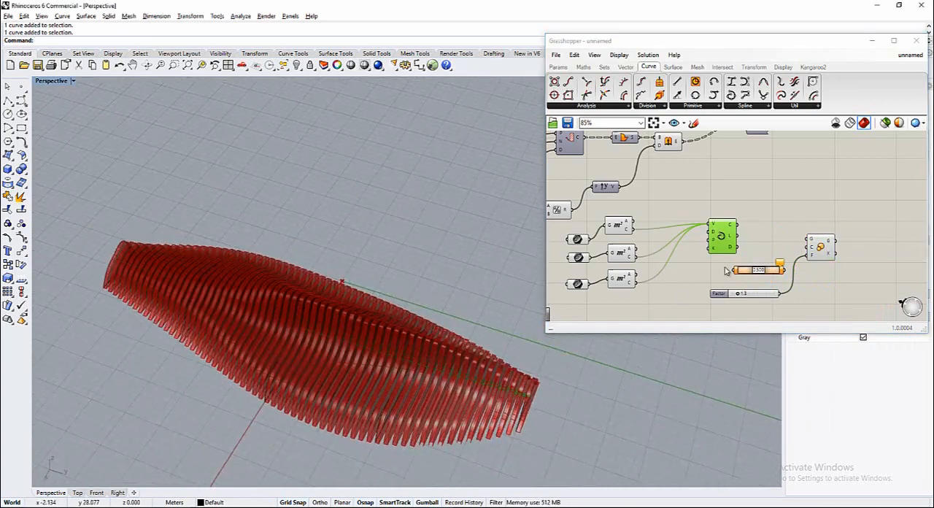
pyautogui.rightClick(715, 229)
pyautogui.moveTo(740, 263)
pyautogui.click(831, 264)
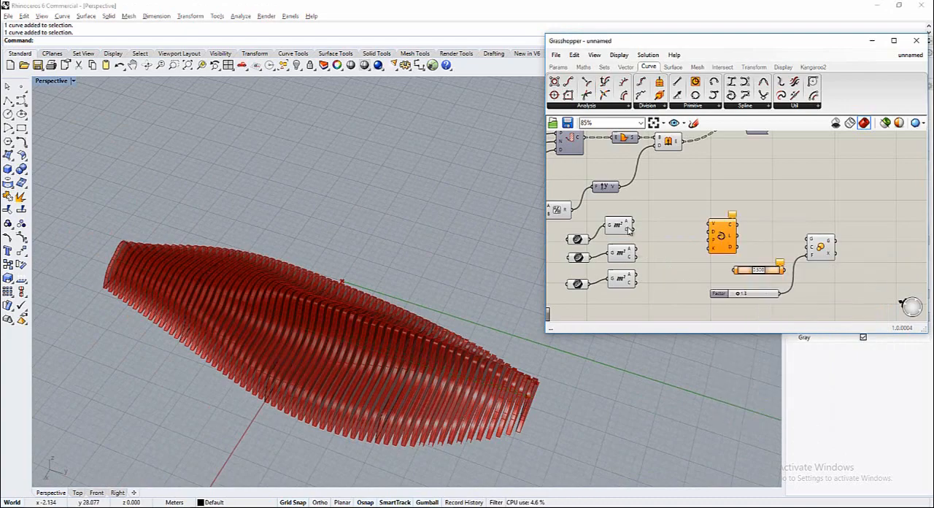
# Reconnect the Area centroids to the Interpolate component's Vertices input in the order upper, lower, middle
pyautogui.moveTo(467, 314); pyautogui.dragTo(642, 252, button='right')
pyautogui.click(622, 230)
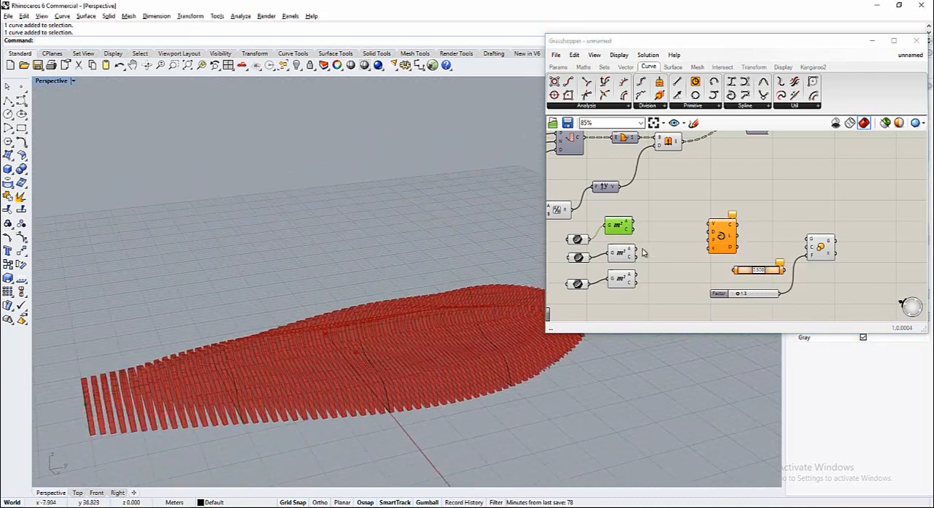
pyautogui.moveTo(634, 227); pyautogui.dragTo(709, 227)
pyautogui.click(631, 284)
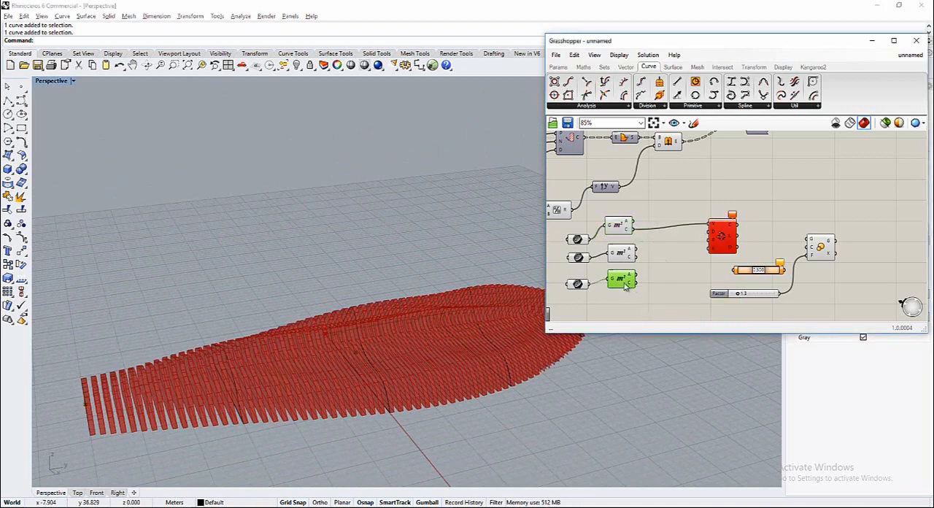
pyautogui.keyDown('shift'); pyautogui.moveTo(652, 273); pyautogui.dragTo(710, 225); pyautogui.keyUp('shift')
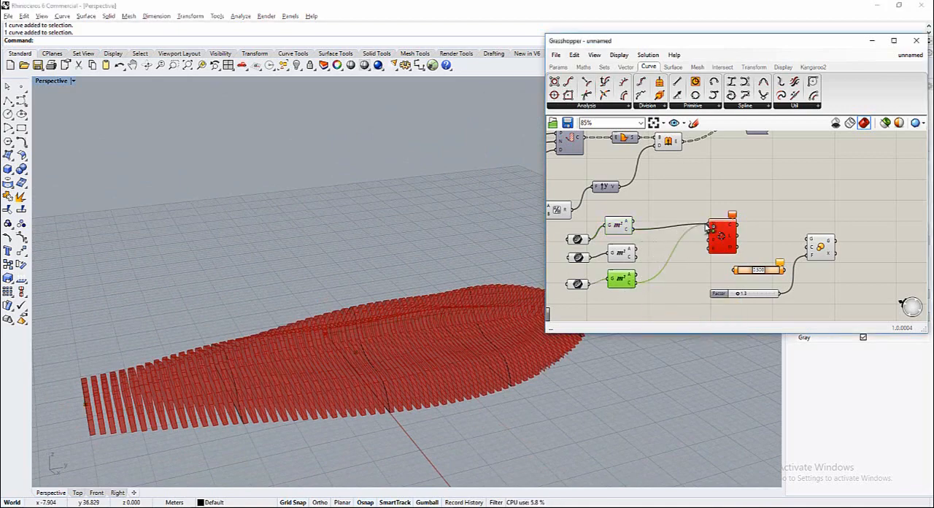
pyautogui.keyDown('shift'); pyautogui.moveTo(637, 257); pyautogui.dragTo(709, 225); pyautogui.keyUp('shift')
pyautogui.click(719, 246)
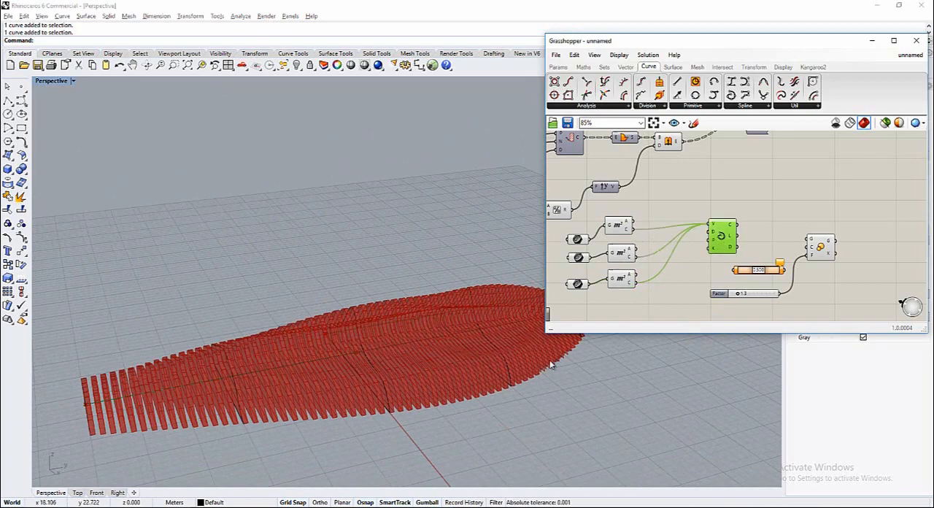
# Turn off the preview of the Extrude component so only the section curves and axis are displayed
pyautogui.moveTo(552, 365); pyautogui.dragTo(481, 313, button='right')
pyautogui.scroll(-2, 736, 145)
pyautogui.click(673, 164)
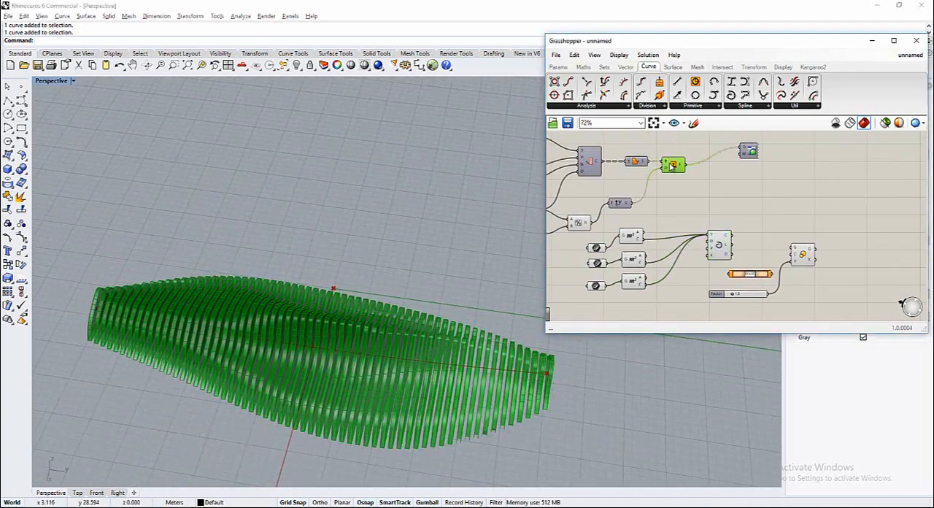
pyautogui.rightClick(671, 166)
pyautogui.click(693, 184)
pyautogui.moveTo(467, 277); pyautogui.dragTo(374, 286, button='right')
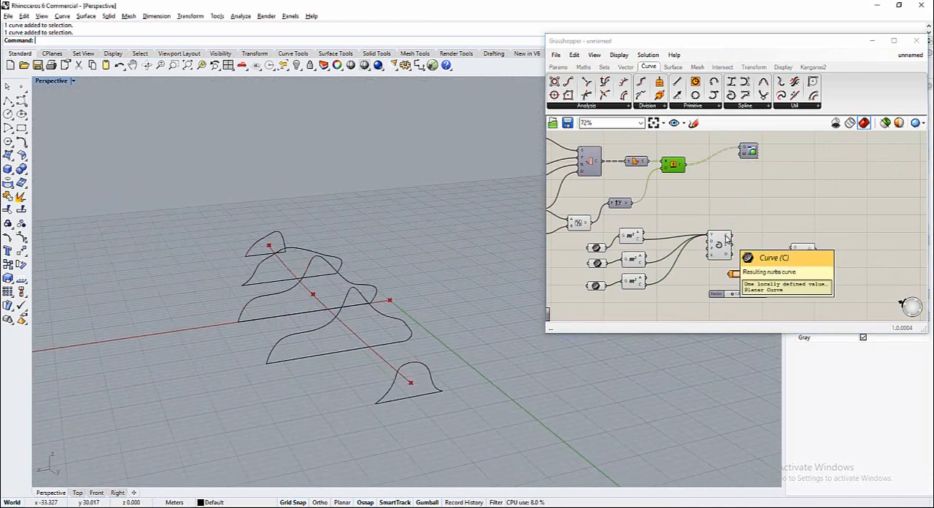
# Connect the interpolated curve to the Scale Geometry and Point On Curve inputs, and feed the curve's midpoint into the Scale Center input
pyautogui.moveTo(737, 243); pyautogui.dragTo(839, 260)
pyautogui.moveTo(766, 275); pyautogui.dragTo(781, 267)
pyautogui.moveTo(396, 379); pyautogui.dragTo(428, 396, button='right')
pyautogui.click(826, 262)
pyautogui.moveTo(568, 376); pyautogui.dragTo(560, 374, button='right')
pyautogui.scroll(8, 733, 294)
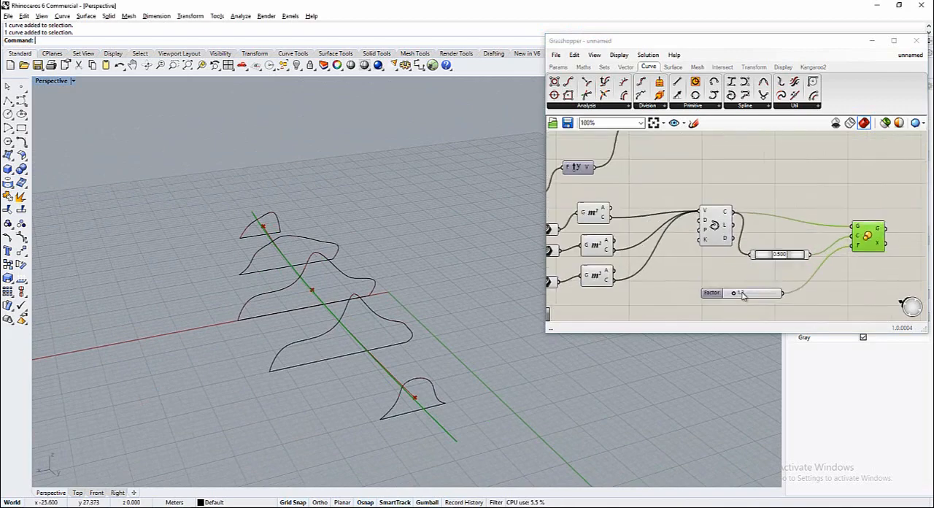
# Set the Scale component's Factor slider to 1.2
pyautogui.moveTo(726, 295); pyautogui.dragTo(725, 295)
pyautogui.doubleClick(725, 295)
pyautogui.moveTo(454, 379); pyautogui.dragTo(588, 334, button='right')
pyautogui.moveTo(726, 295); pyautogui.dragTo(728, 297)
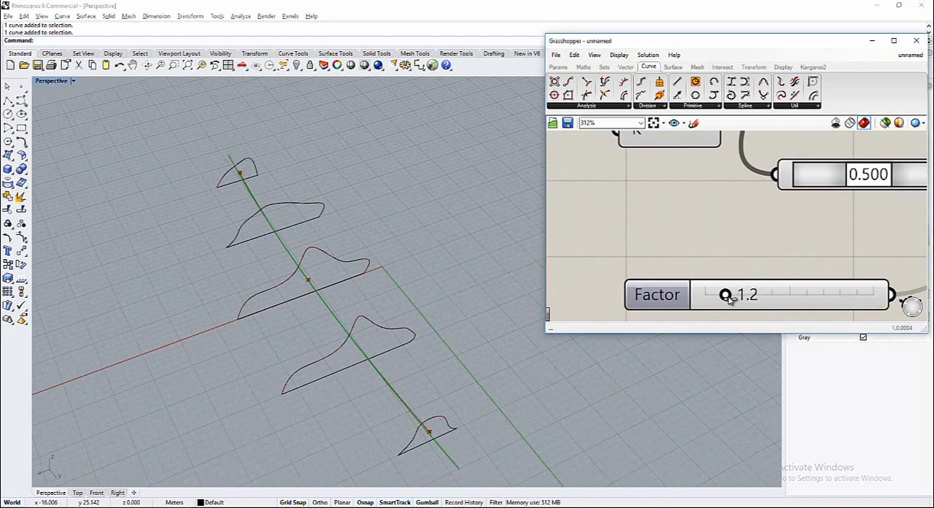
pyautogui.moveTo(409, 372); pyautogui.dragTo(294, 369, button='right')
# Add a Pipe component and connect the Scale component's Geometry output to its Curve input
pyautogui.scroll(-9, 631, 238)
pyautogui.doubleClick(794, 240)
pyautogui.scroll(3, 777, 193)
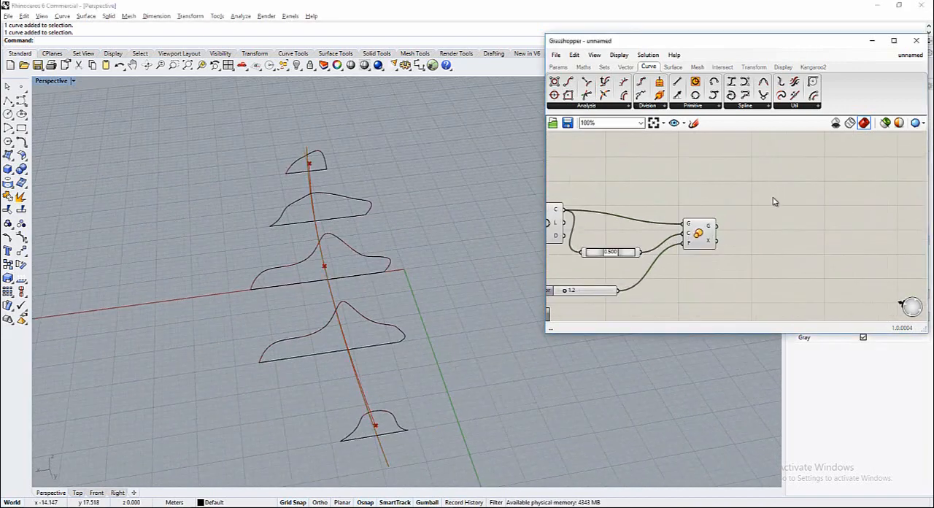
pyautogui.doubleClick(761, 255)
pyautogui.write('Pipe')
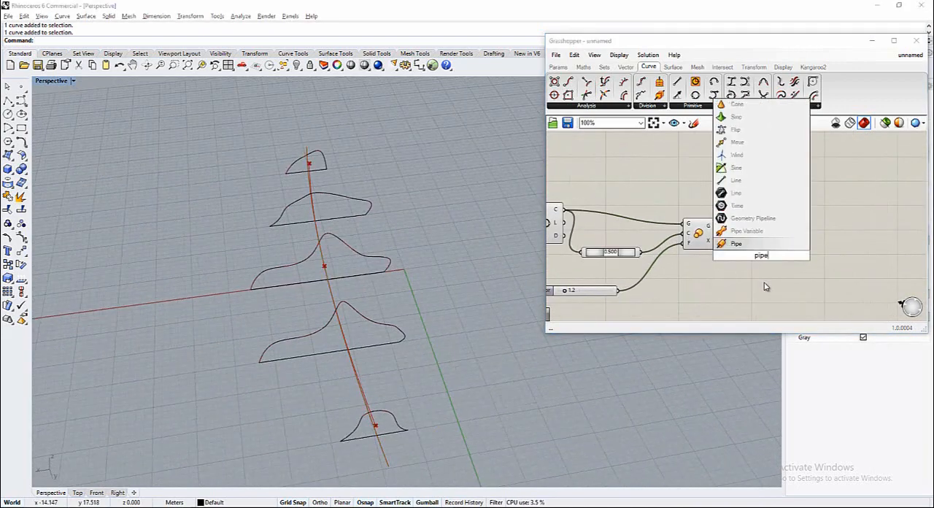
pyautogui.click(730, 243)
pyautogui.click(669, 67)
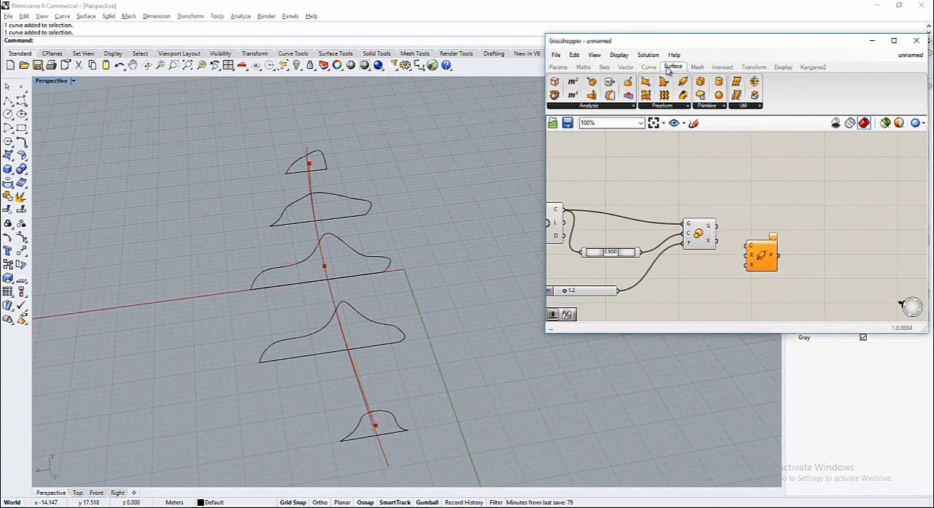
pyautogui.click(681, 107)
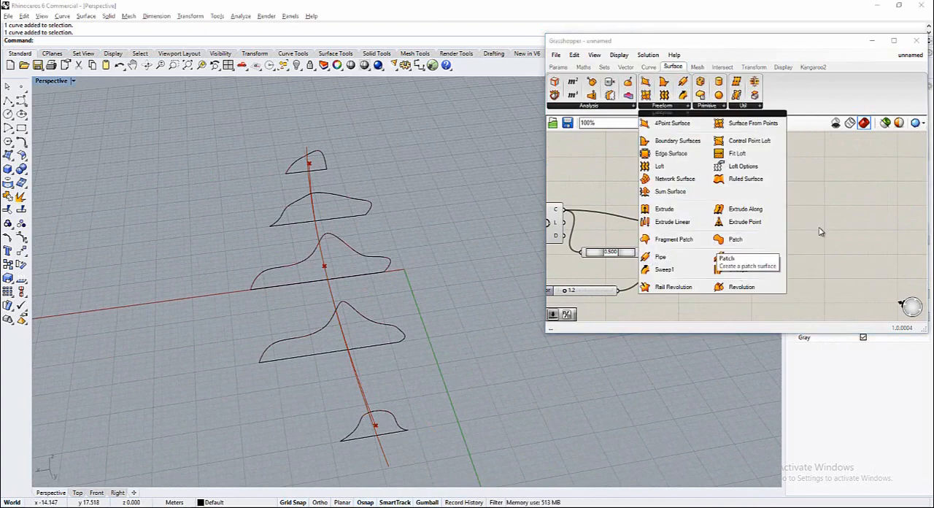
pyautogui.moveTo(733, 237); pyautogui.dragTo(787, 254)
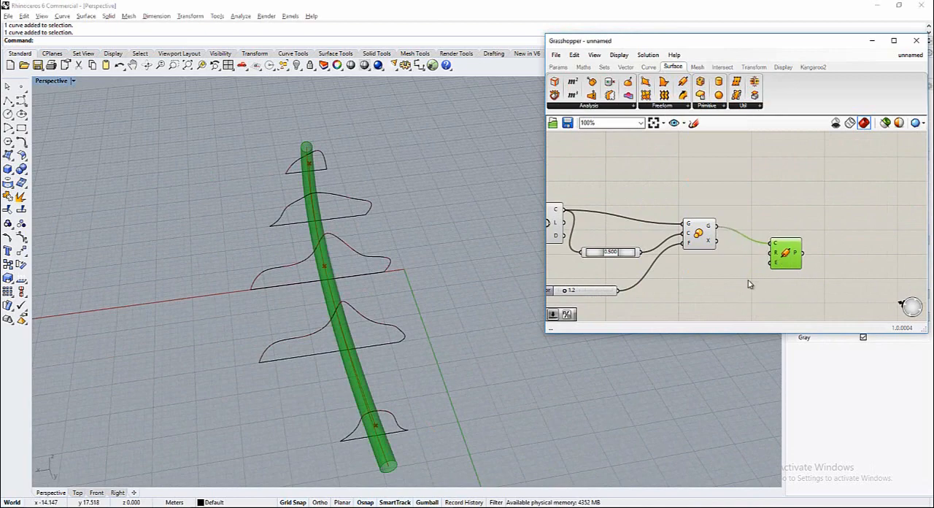
# Add a number slider set to 0.75, connect it to the Pipe component's Radius input, and select the Pipe component
pyautogui.moveTo(460, 373); pyautogui.dragTo(432, 289, button='right')
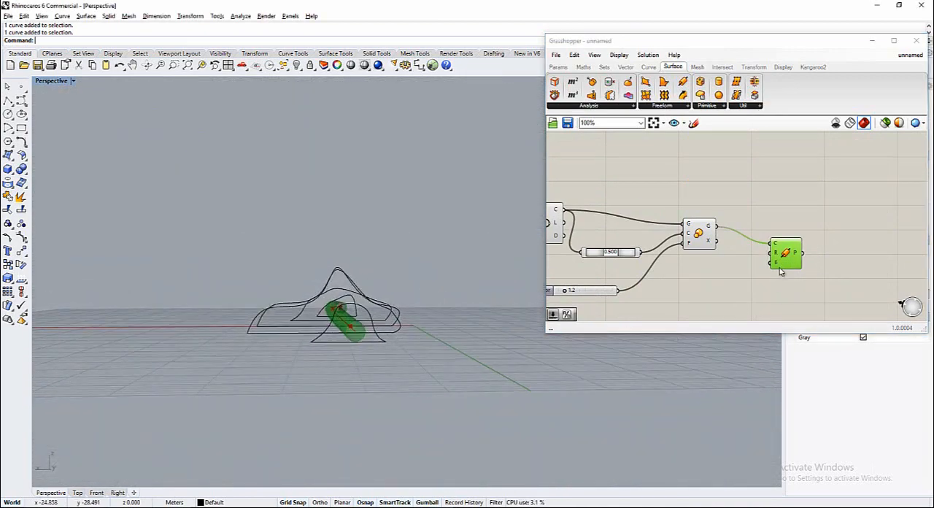
pyautogui.doubleClick(725, 292)
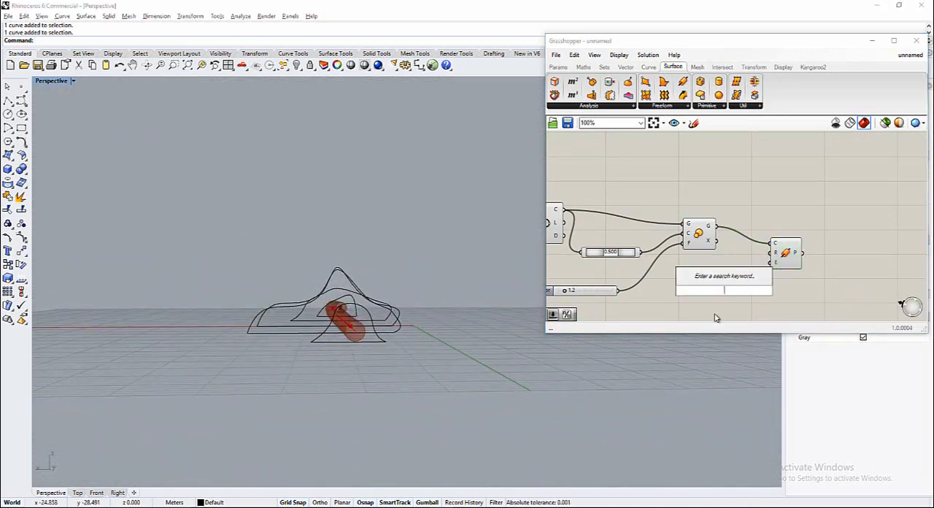
pyautogui.write('0.75')
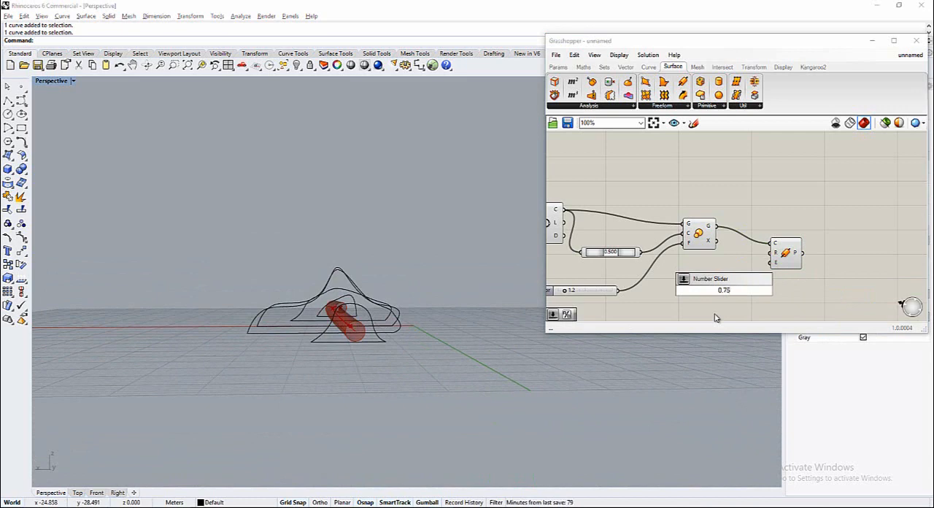
pyautogui.press('Return')
pyautogui.doubleClick(693, 285)
pyautogui.write('0.75')
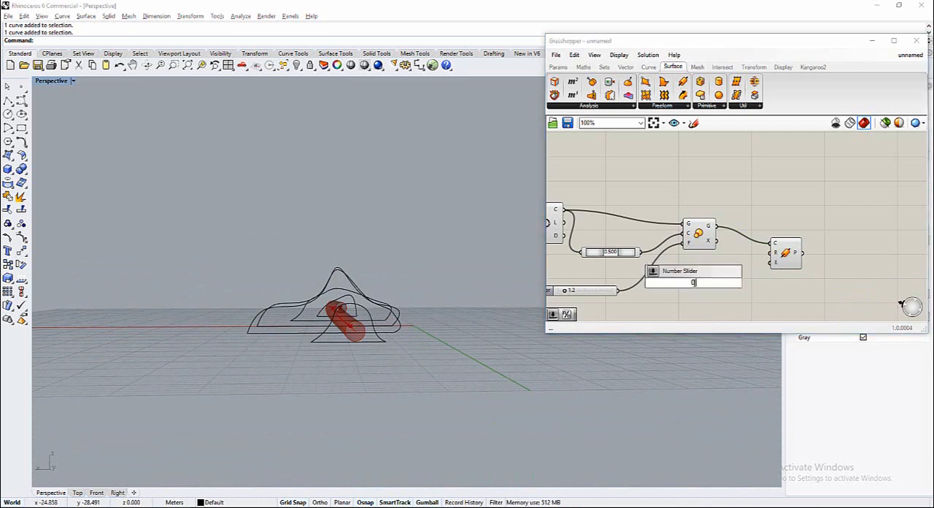
pyautogui.press('Return')
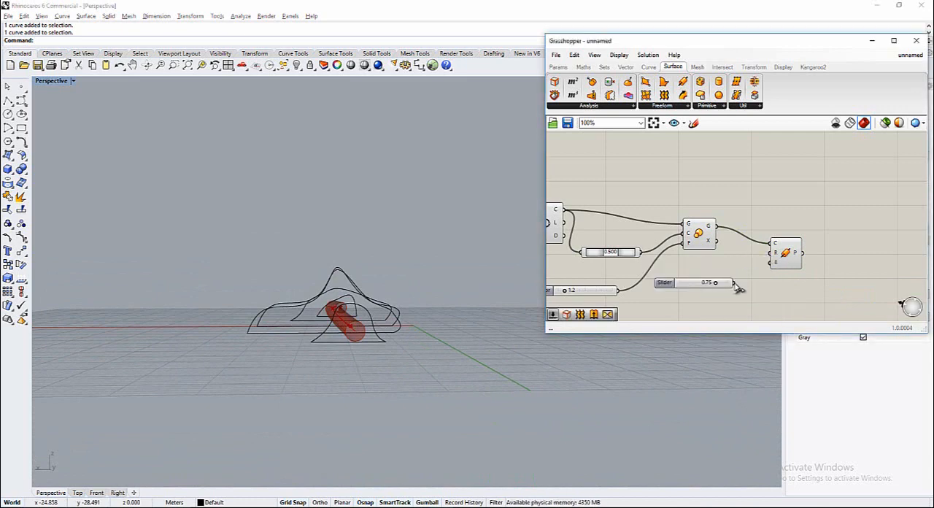
pyautogui.moveTo(735, 283); pyautogui.dragTo(771, 254)
pyautogui.moveTo(453, 284); pyautogui.dragTo(419, 328, button='right')
pyautogui.doubleClick(784, 283)
pyautogui.scroll(-4, 686, 298)
pyautogui.click(742, 274)
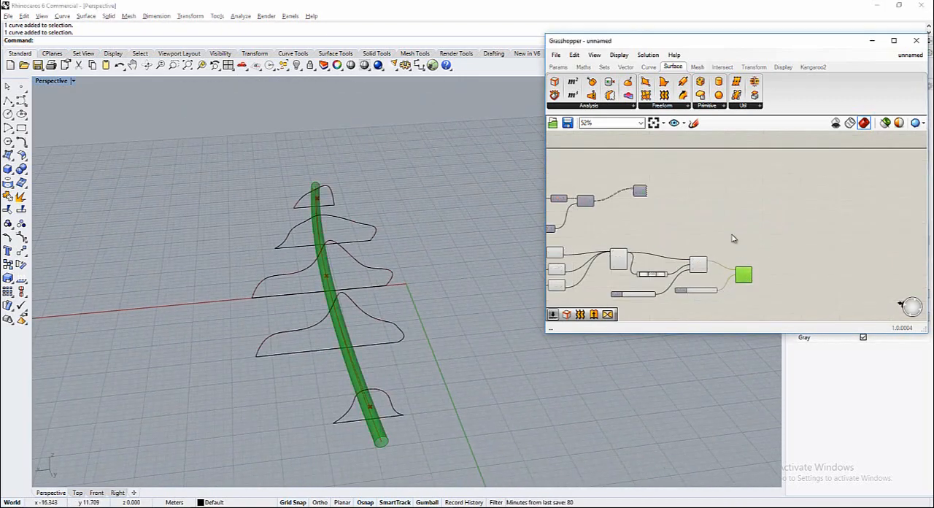
# Turn on the preview of the Custom Preview component fed by the extruded sections
pyautogui.doubleClick(730, 224)
pyautogui.scroll(3, 638, 192)
pyautogui.scroll(-2, 646, 201)
pyautogui.rightClick(640, 196)
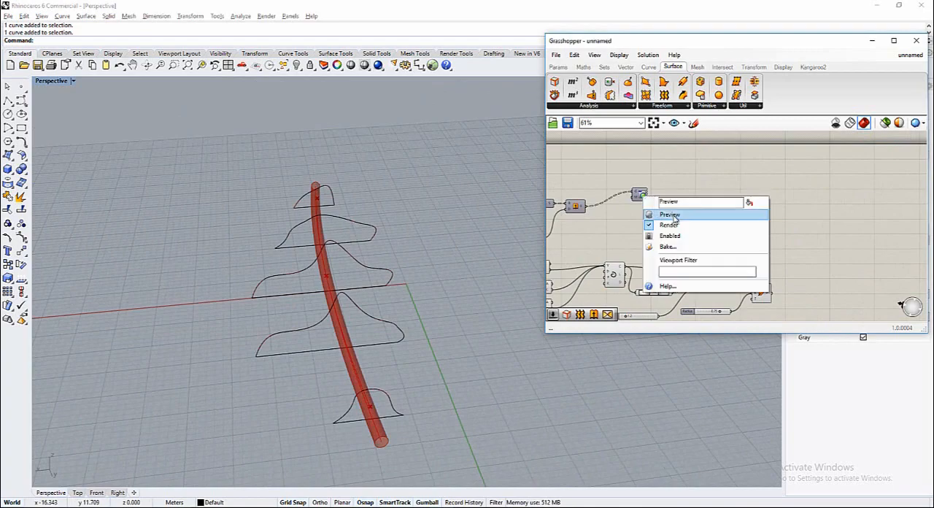
pyautogui.click(671, 216)
pyautogui.moveTo(450, 296)
pyautogui.mouseDown(button='right')
pyautogui.moveTo(359, 296)
pyautogui.moveTo(458, 296)
pyautogui.mouseUp(button='right')
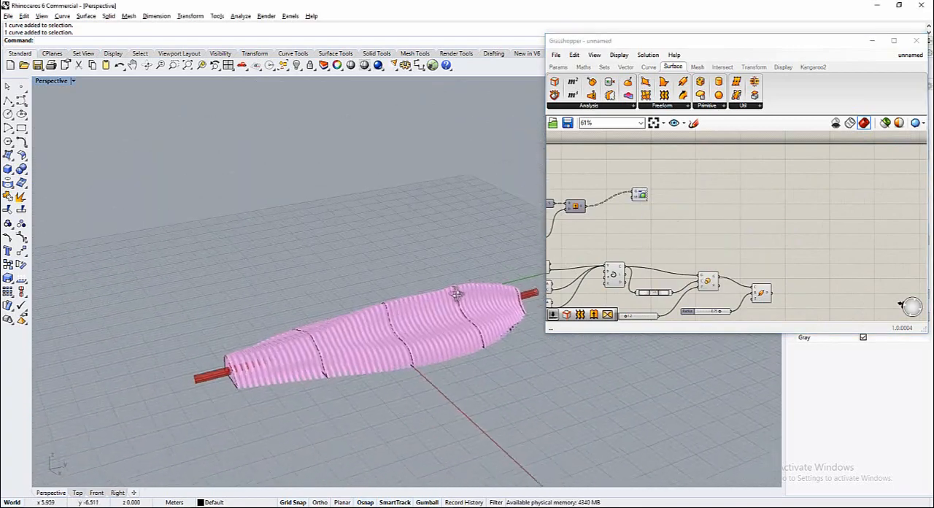
# Set the Scale component's Factor slider to 1.1
pyautogui.scroll(-1, 750, 270)
pyautogui.scroll(9, 721, 310)
pyautogui.scroll(-5, 770, 279)
pyautogui.scroll(5, 605, 289)
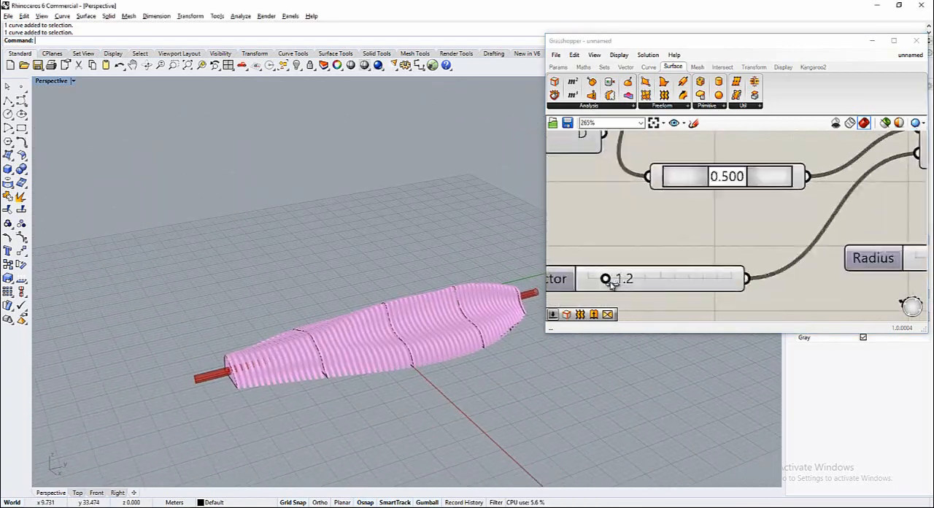
pyautogui.moveTo(605, 278); pyautogui.dragTo(605, 279)
pyautogui.moveTo(380, 363); pyautogui.dragTo(481, 358, button='right')
pyautogui.scroll(4, 817, 232)
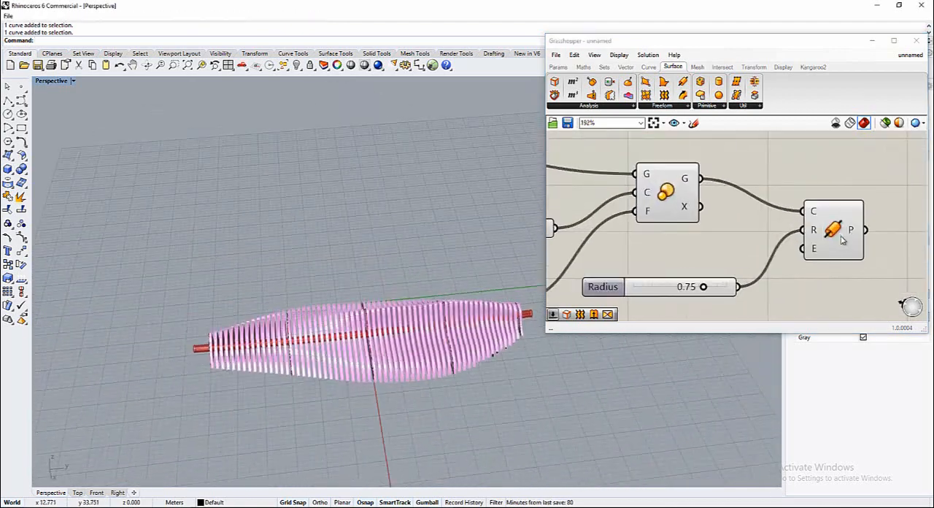
# Set the Pipe component's Caps (E) input to Flat
pyautogui.rightClick(820, 230)
pyautogui.click(784, 267)
pyautogui.rightClick(814, 251)
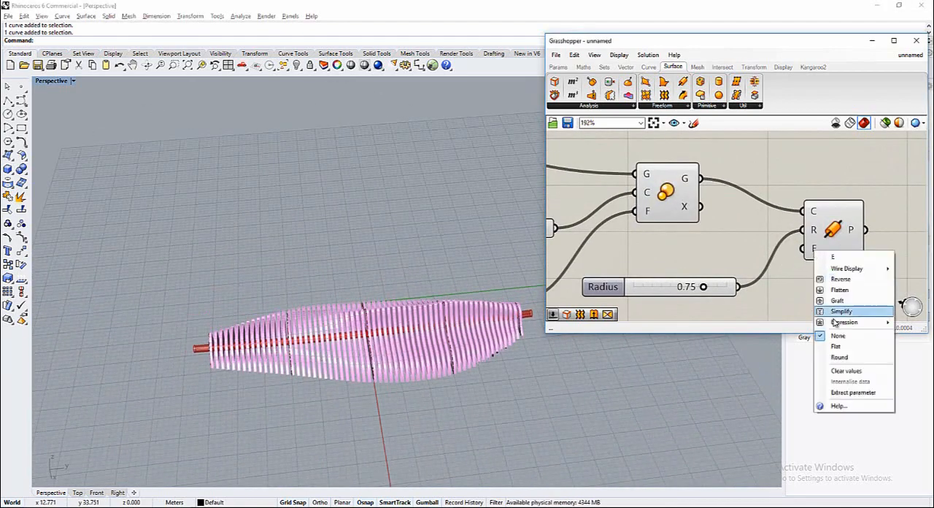
pyautogui.click(836, 346)
pyautogui.moveTo(543, 379); pyautogui.dragTo(383, 381, button='right')
pyautogui.scroll(5, 377, 352)
# Rearrange the canvas so the Pipe component sits directly below the Custom Preview component
pyautogui.doubleClick(757, 214)
pyautogui.scroll(-2, 722, 264)
pyautogui.click(727, 265)
pyautogui.scroll(-5, 634, 271)
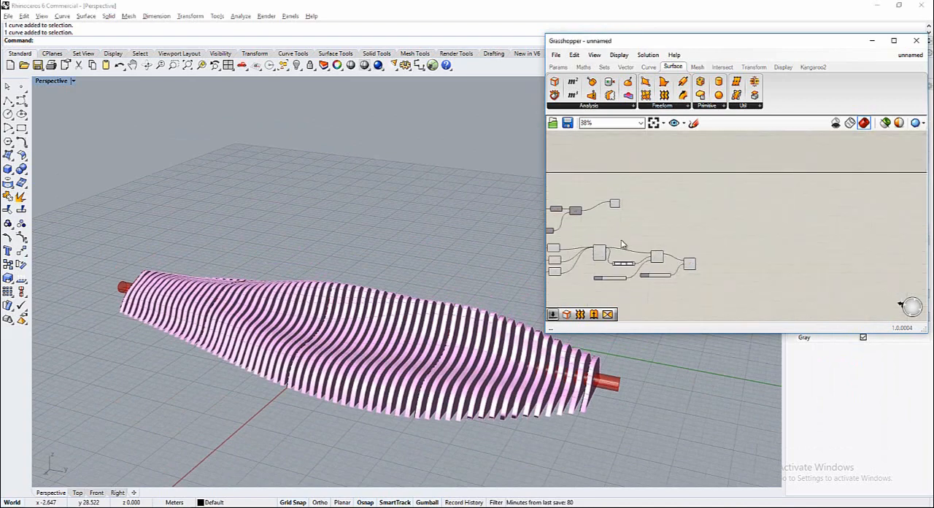
pyautogui.scroll(2, 616, 237)
pyautogui.moveTo(618, 188); pyautogui.dragTo(706, 226)
pyautogui.click(769, 270)
pyautogui.scroll(2, 749, 282)
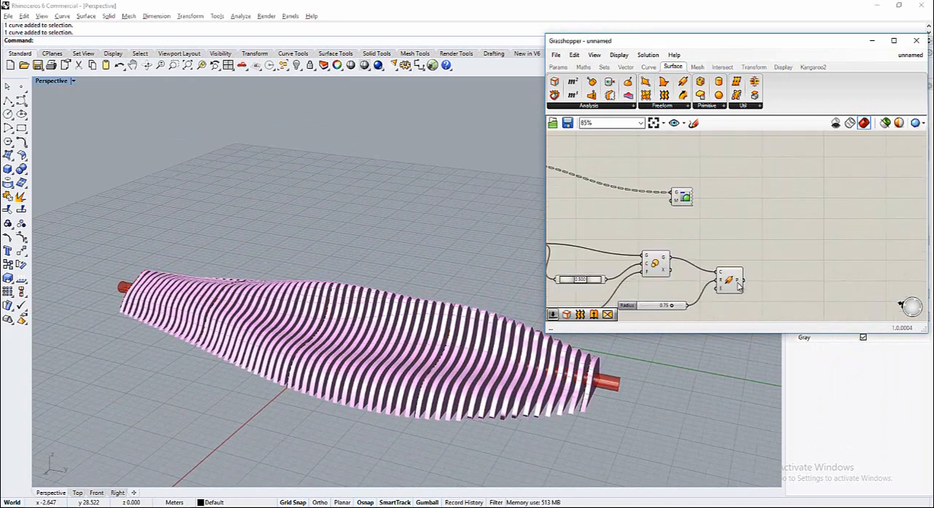
pyautogui.moveTo(736, 282); pyautogui.dragTo(725, 242)
pyautogui.doubleClick(729, 281)
pyautogui.moveTo(685, 202); pyautogui.dragTo(719, 212)
pyautogui.click(798, 235)
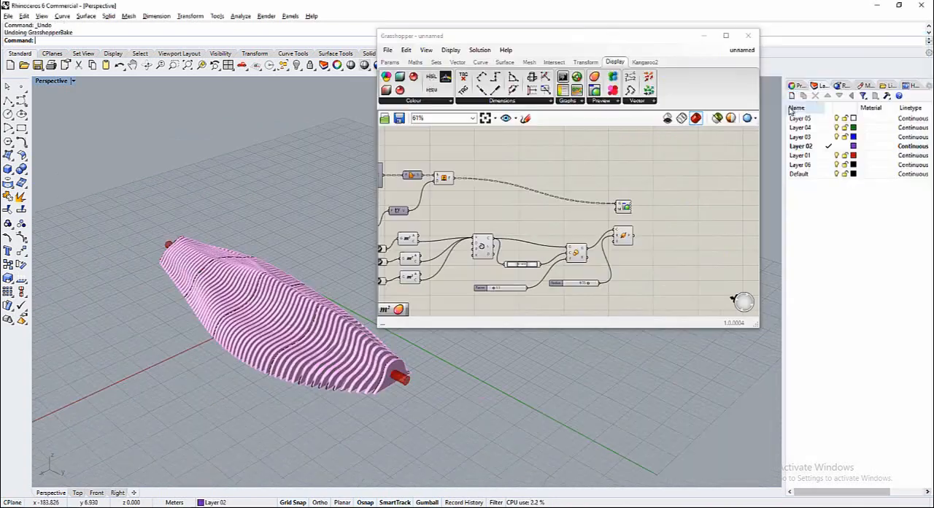
# Create two new Rhino layers named bench and pipe
pyautogui.click(792, 95)
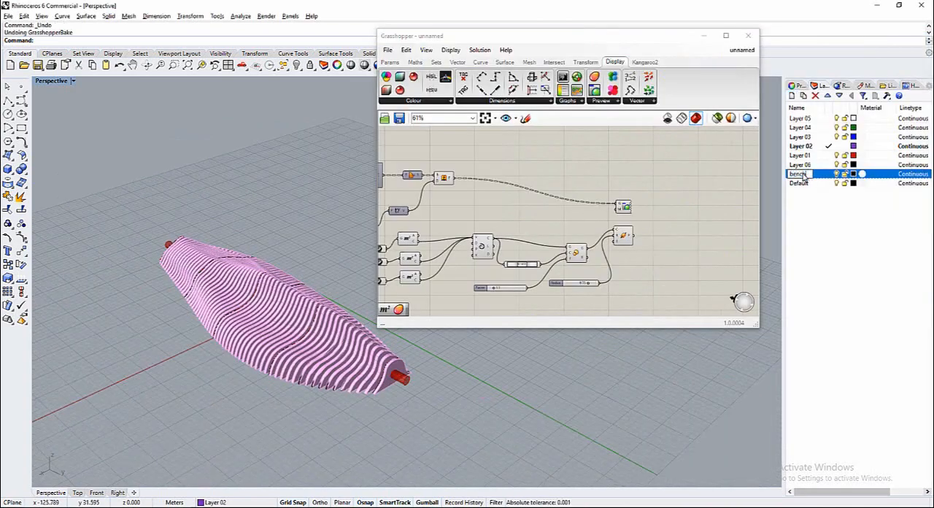
pyautogui.click(828, 223)
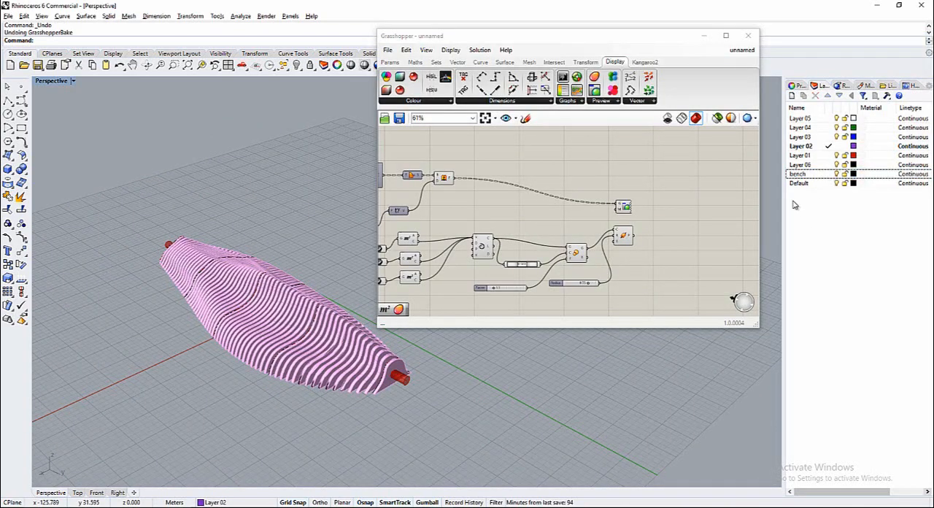
pyautogui.click(792, 96)
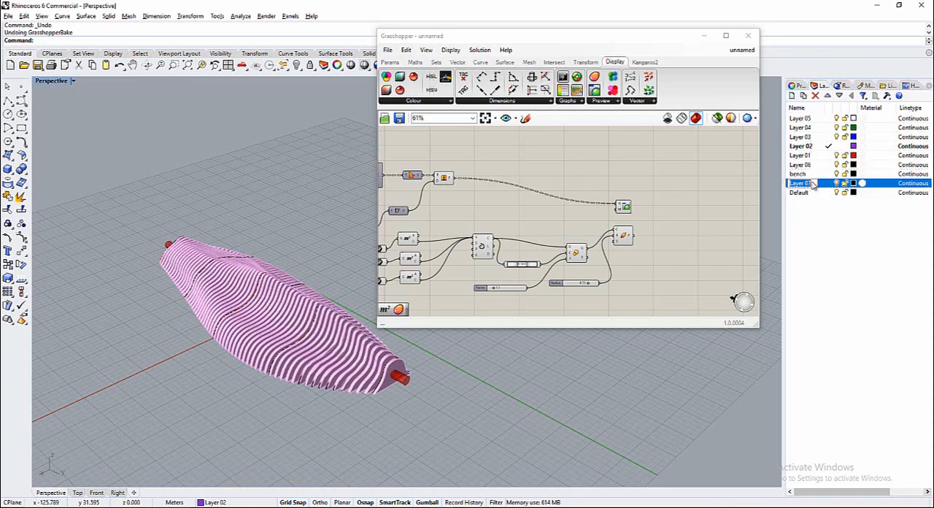
pyautogui.click(816, 221)
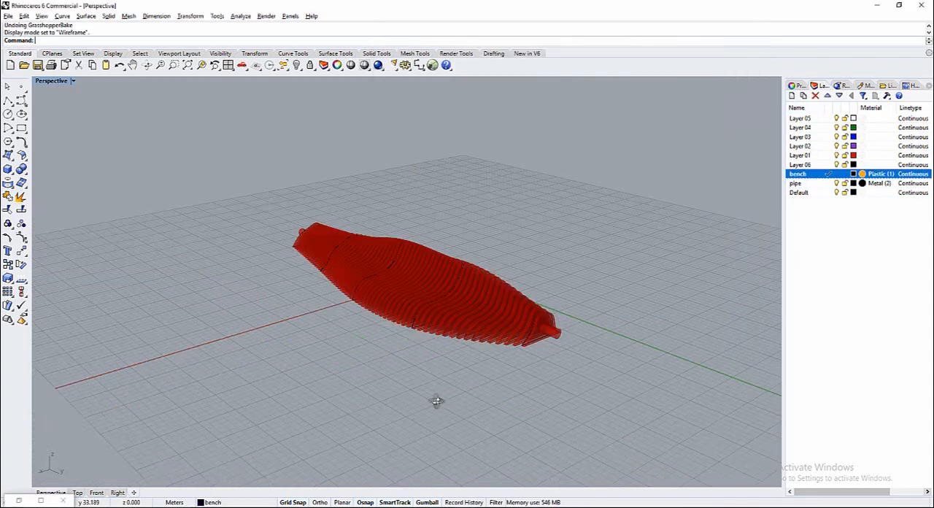
# Restore the Grasshopper window and bake the Extrude component's output to the bench layer as a group
pyautogui.moveTo(438, 400); pyautogui.dragTo(389, 275, button='right')
pyautogui.scroll(3, 367, 271)
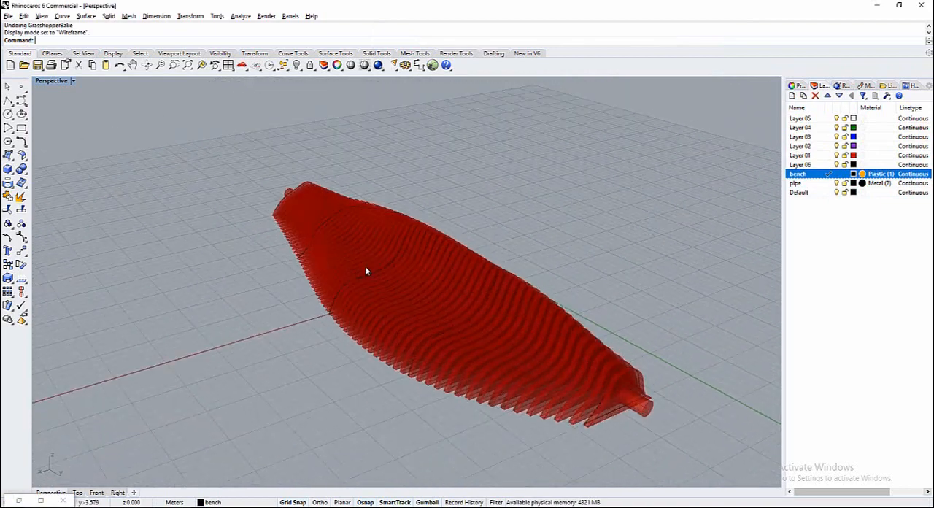
pyautogui.click(19, 503)
pyautogui.scroll(-2, 323, 250)
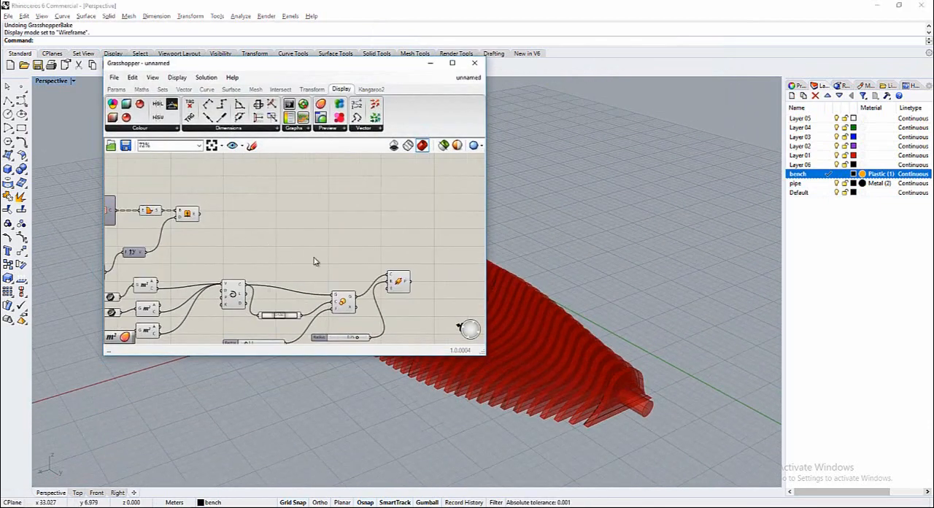
pyautogui.click(187, 213)
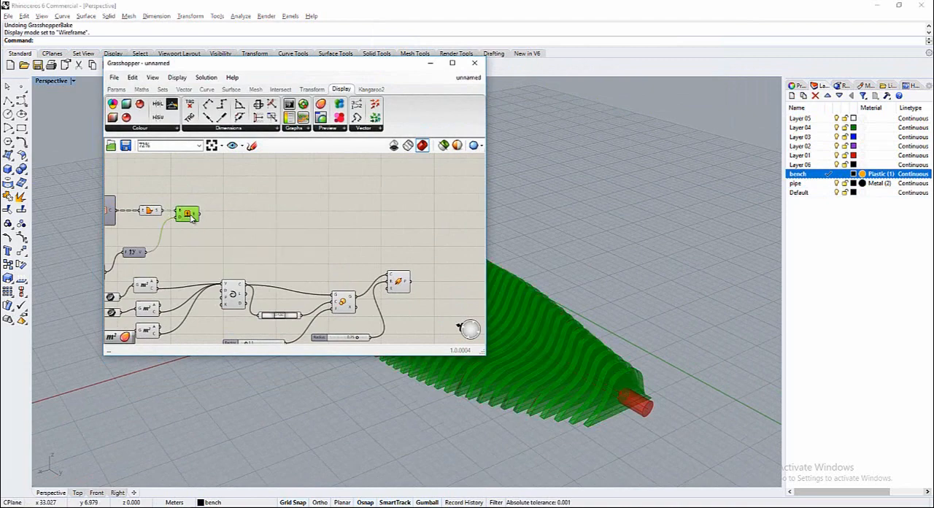
pyautogui.rightClick(188, 214)
pyautogui.click(215, 255)
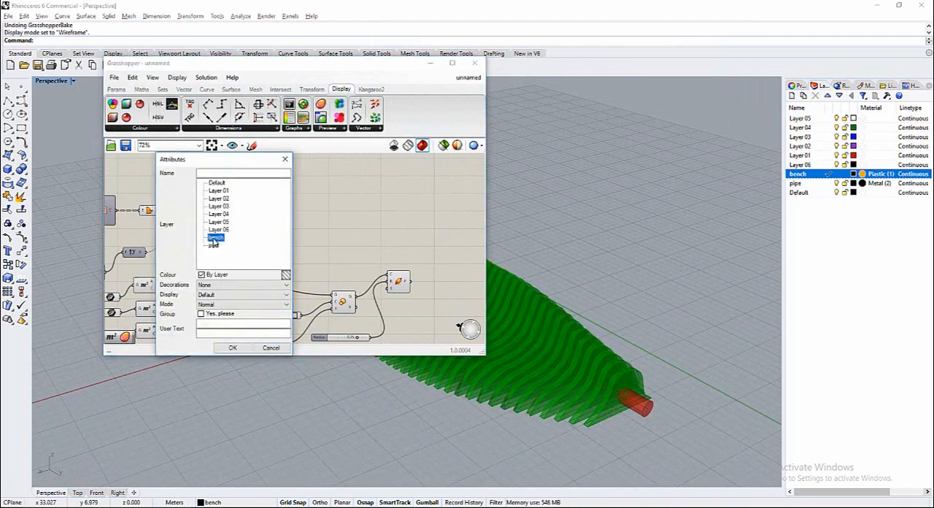
pyautogui.click(202, 315)
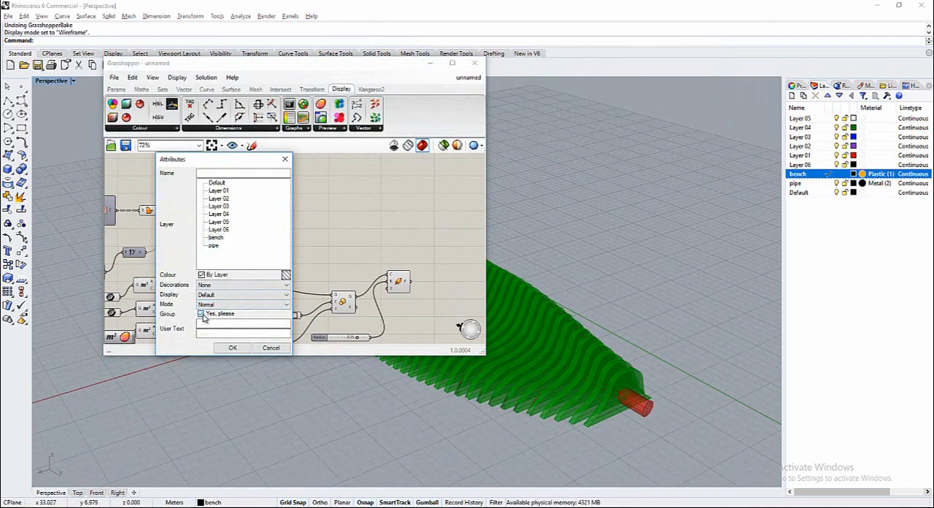
pyautogui.click(232, 348)
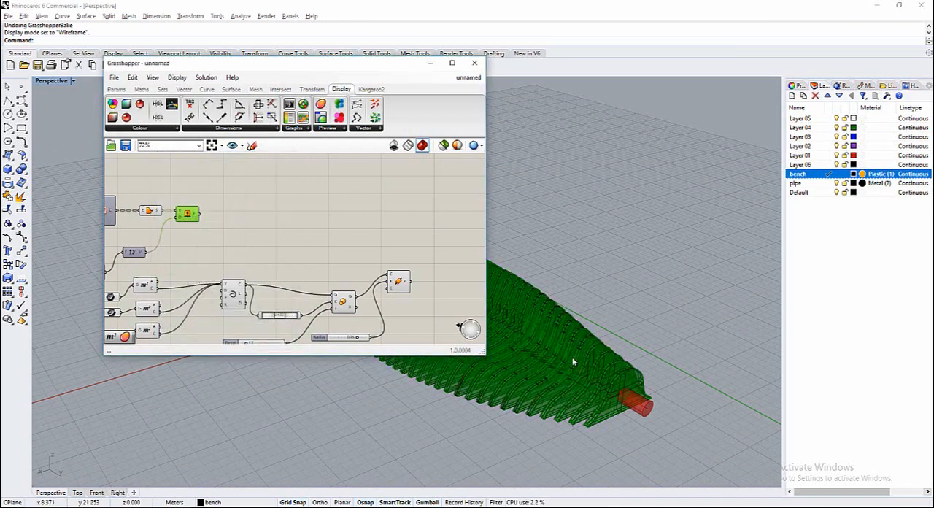
pyautogui.moveTo(586, 377); pyautogui.dragTo(599, 385, button='right')
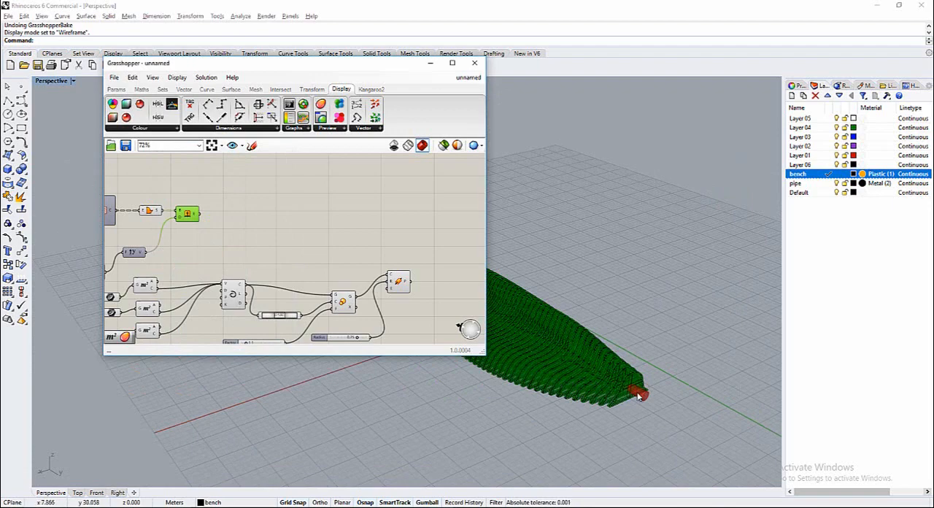
# Bake the Pipe component to the pipe layer with grouping enabled
pyautogui.click(406, 284)
pyautogui.rightClick(399, 282)
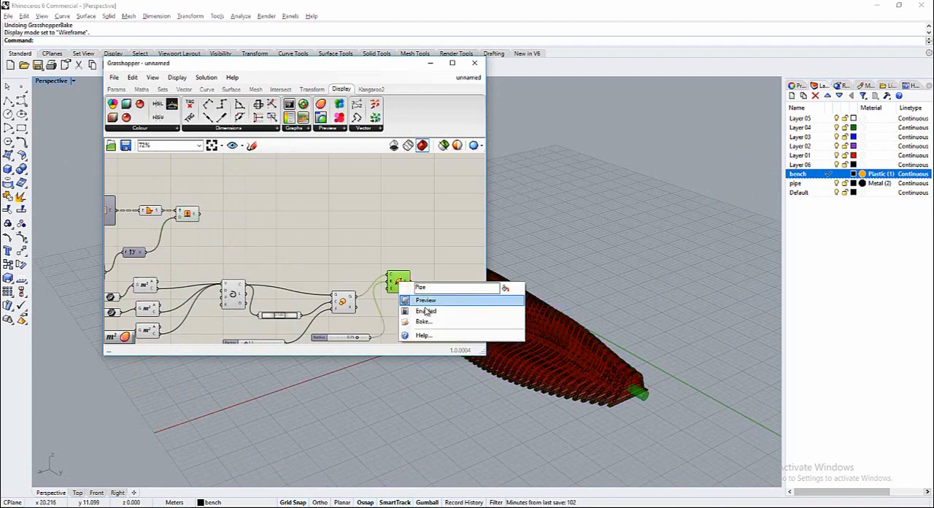
pyautogui.click(425, 299)
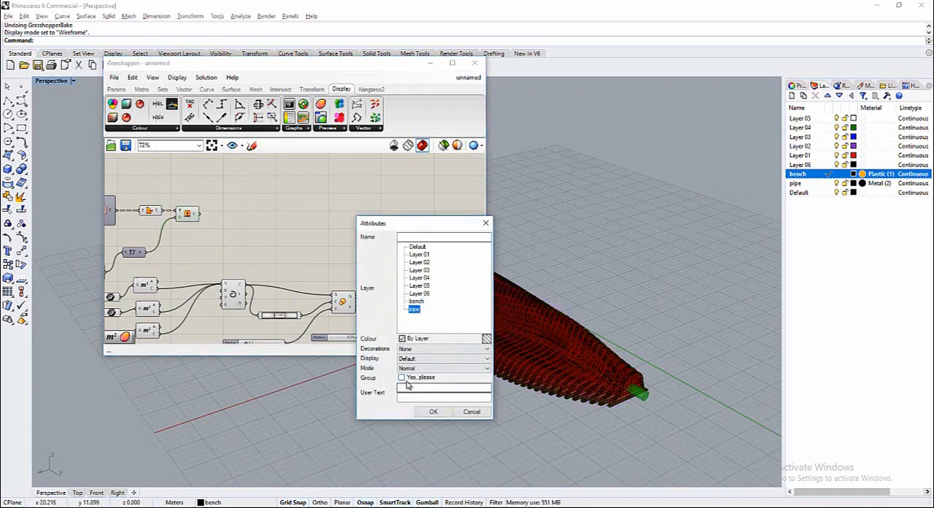
pyautogui.click(432, 411)
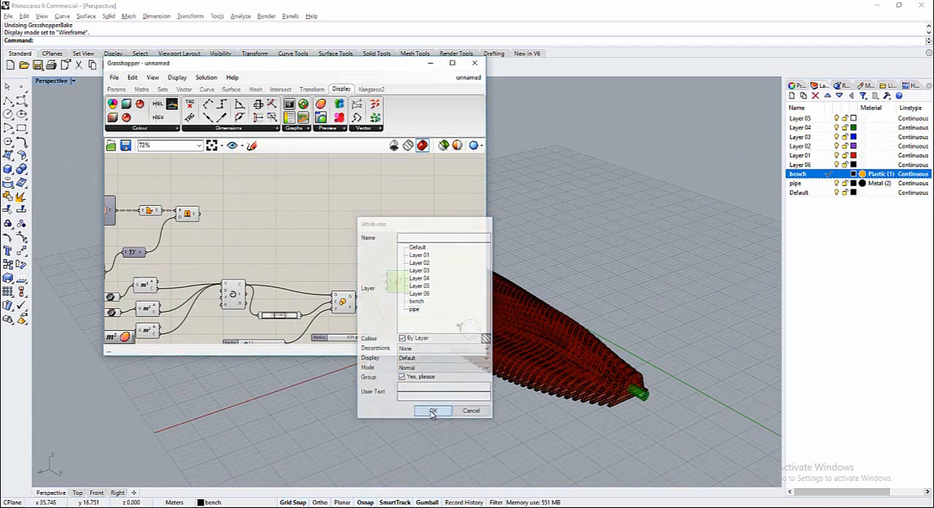
pyautogui.click(406, 224)
# Move the Extrude component along the canvas to sit just above the Pipe component
pyautogui.moveTo(403, 65); pyautogui.dragTo(492, 122)
pyautogui.scroll(-4, 449, 261)
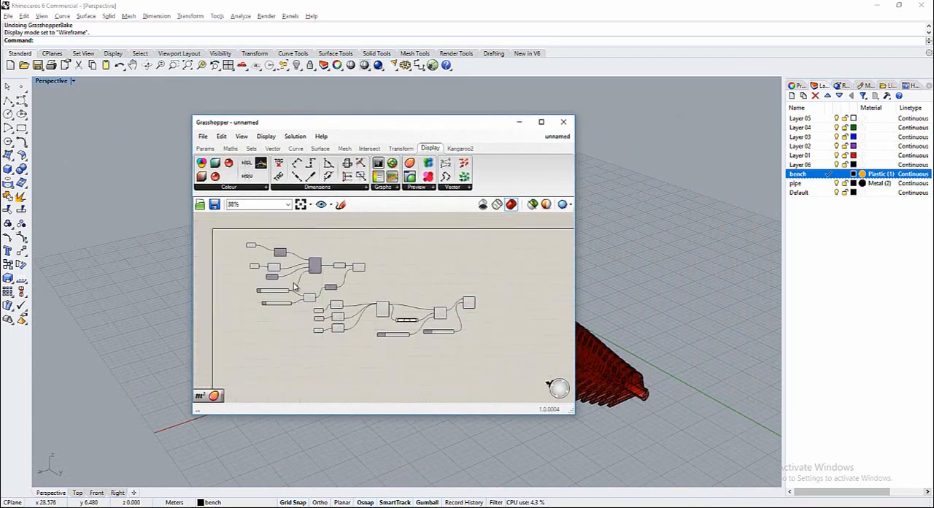
pyautogui.scroll(2, 281, 284)
pyautogui.scroll(-1, 396, 298)
pyautogui.scroll(2, 503, 289)
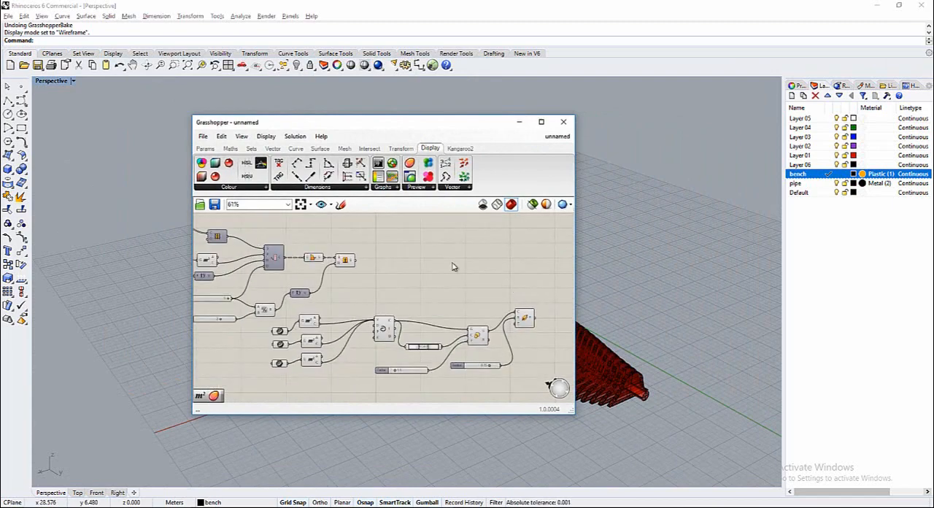
pyautogui.moveTo(347, 267); pyautogui.dragTo(519, 292)
pyautogui.click(379, 313)
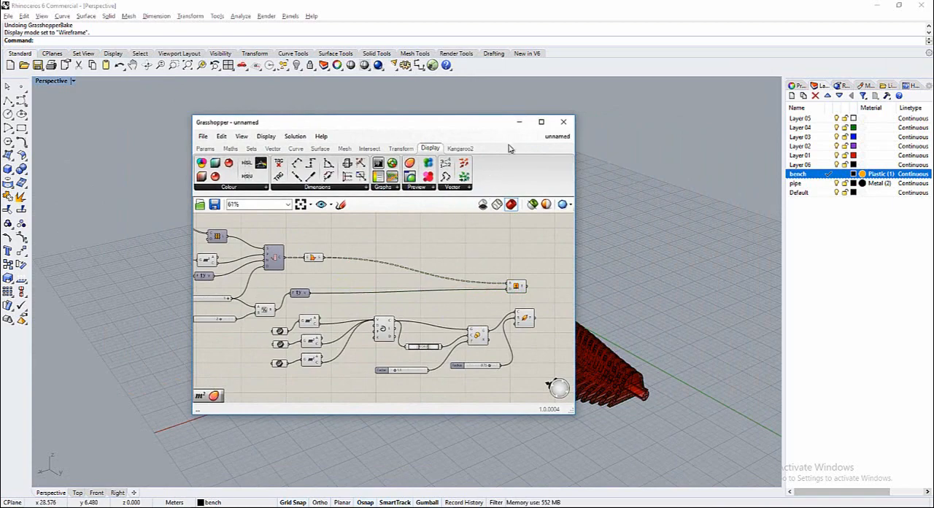
# Minimize Grasshopper and switch Rhino from the maximized Perspective view to the four-viewport layout
pyautogui.click(519, 123)
pyautogui.moveTo(625, 334); pyautogui.dragTo(574, 326, button='right')
pyautogui.doubleClick(45, 81)
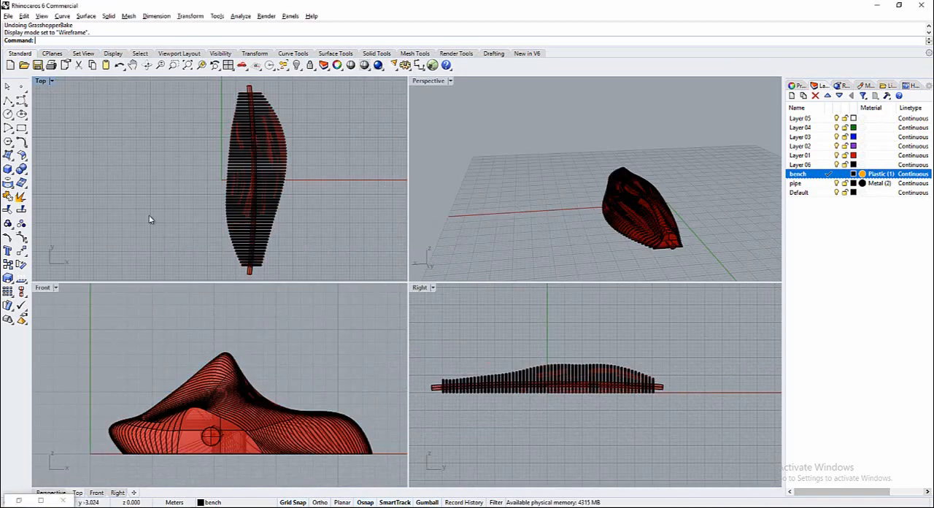
pyautogui.moveTo(692, 214); pyautogui.dragTo(545, 223, button='right')
pyautogui.scroll(3, 544, 223)
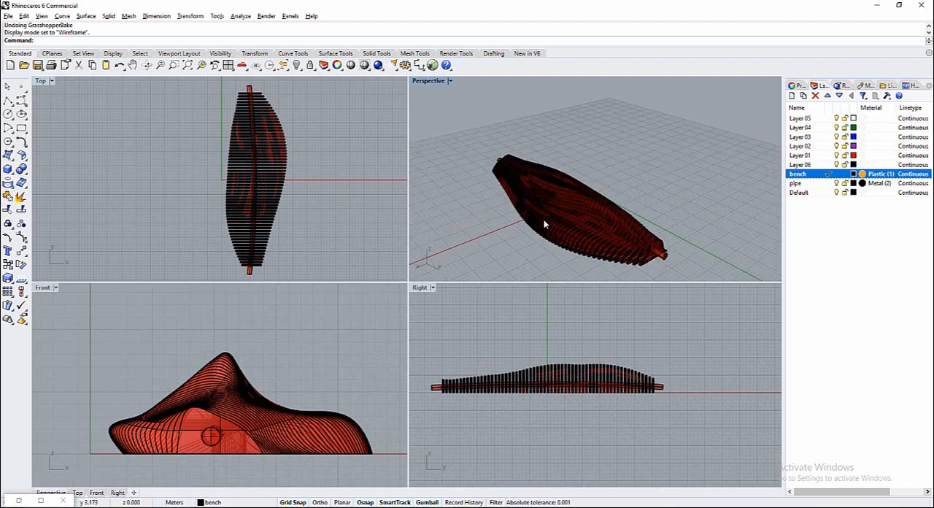
pyautogui.scroll(2, 505, 219)
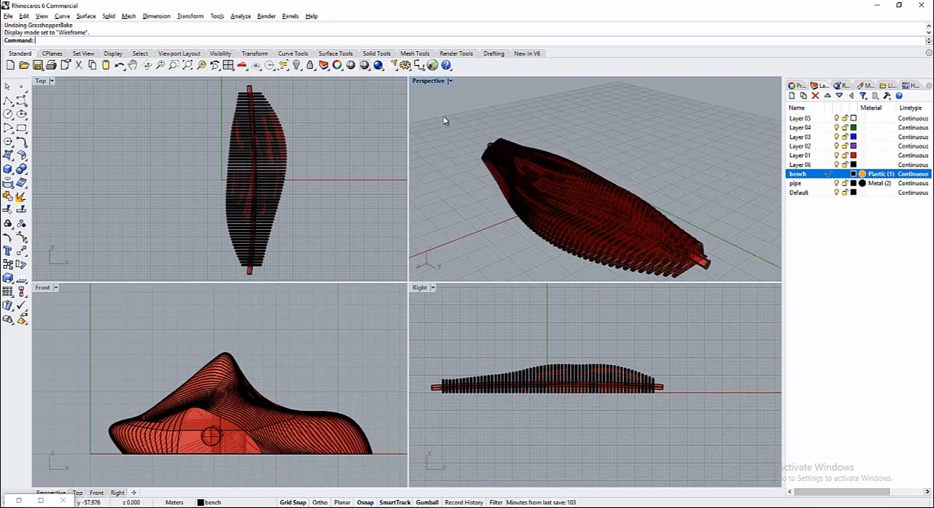
# Set the Perspective viewport's display mode to Rendered and maximize that viewport
pyautogui.click(451, 82)
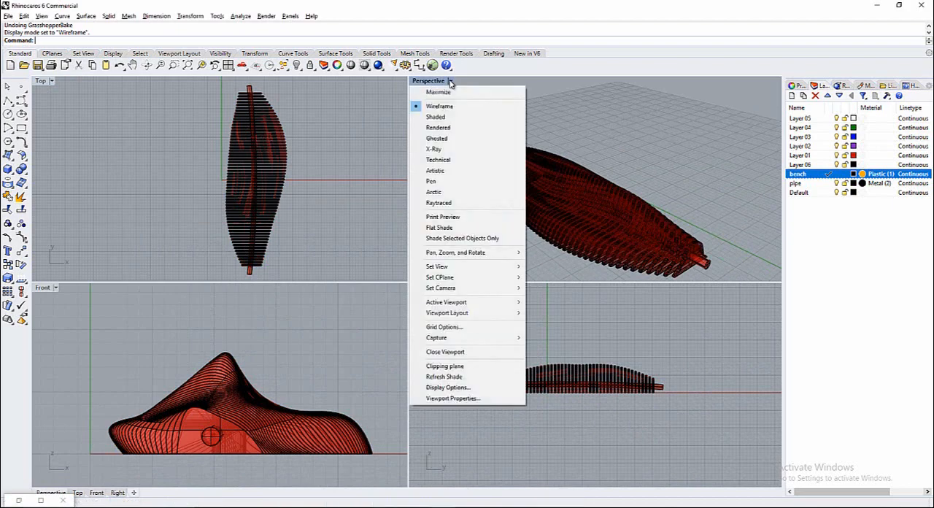
pyautogui.click(436, 127)
pyautogui.moveTo(438, 134)
pyautogui.mouseDown(button='right')
pyautogui.moveTo(443, 149)
pyautogui.moveTo(427, 136)
pyautogui.moveTo(467, 148)
pyautogui.moveTo(489, 142)
pyautogui.moveTo(411, 139)
pyautogui.moveTo(765, 142)
pyautogui.moveTo(462, 149)
pyautogui.moveTo(448, 132)
pyautogui.mouseUp(button='right')
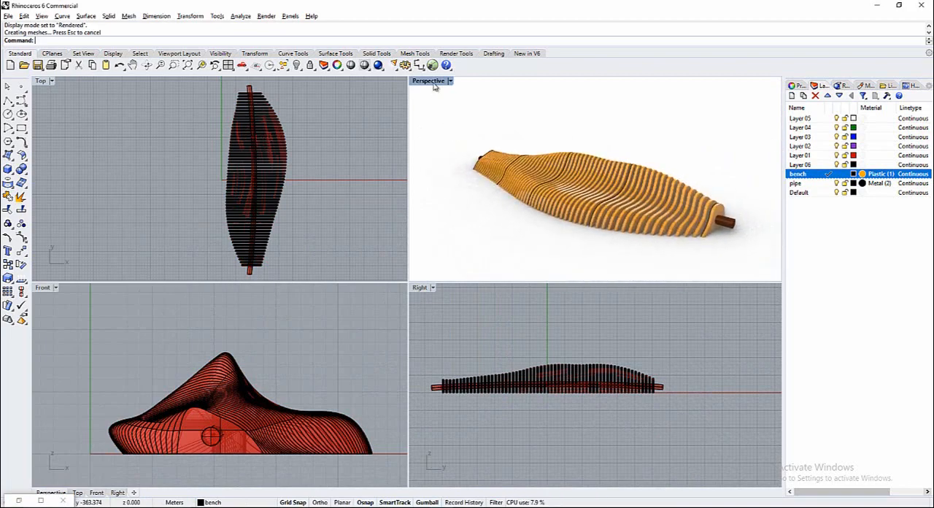
pyautogui.doubleClick(430, 81)
pyautogui.moveTo(375, 171); pyautogui.dragTo(358, 235, button='right')
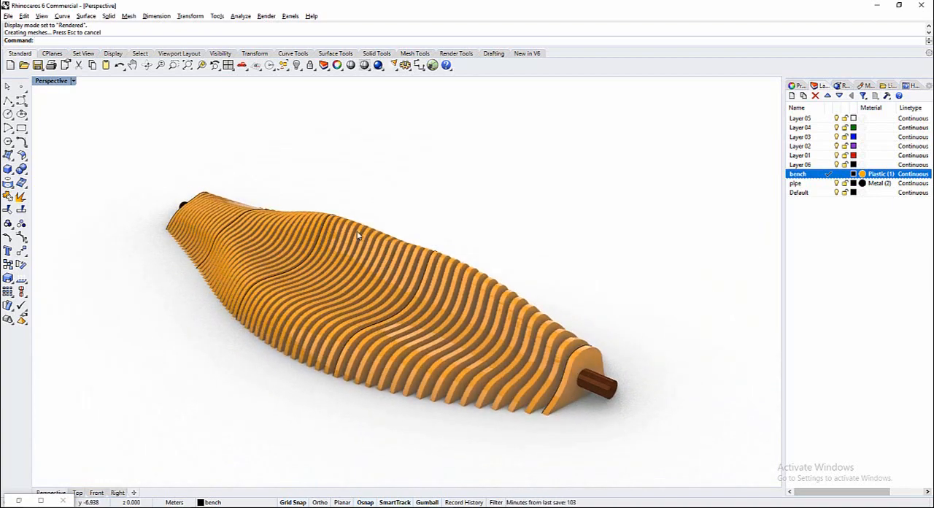